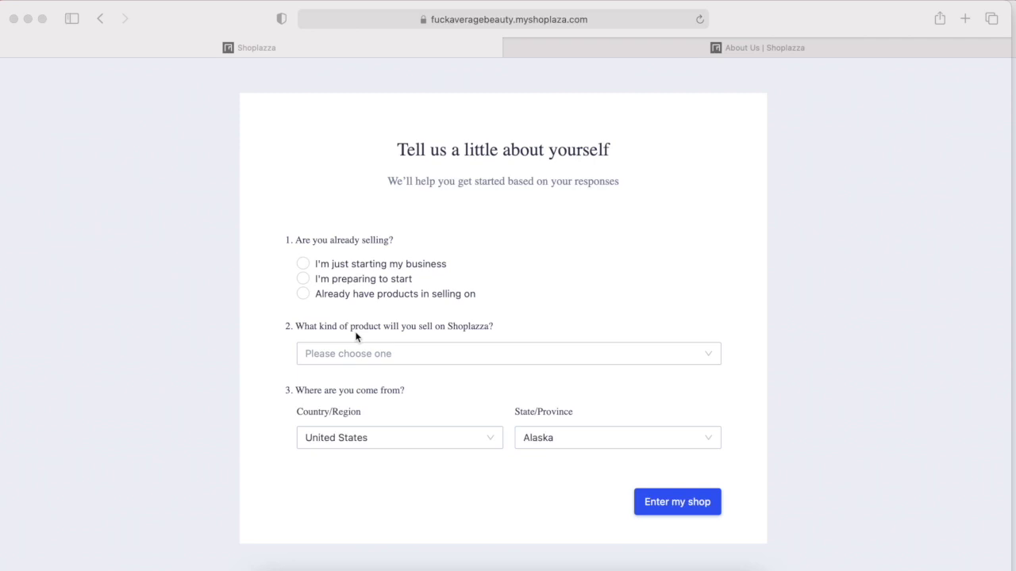
# State in the setup questionnaire that products are already being sold, and choose Shopify as the current platform.
pyautogui.click(305, 299)
pyautogui.click(304, 295)
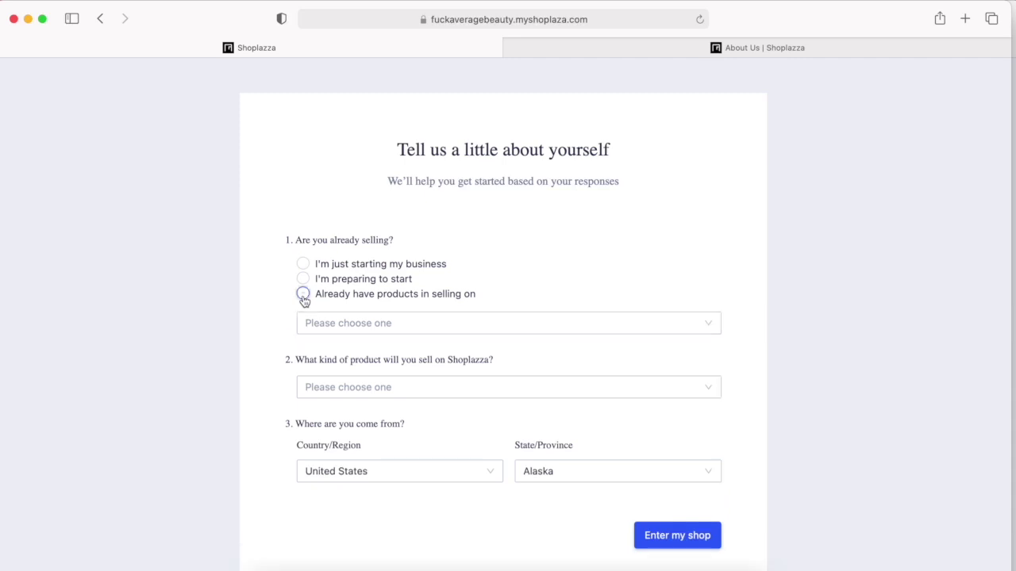
pyautogui.click(384, 333)
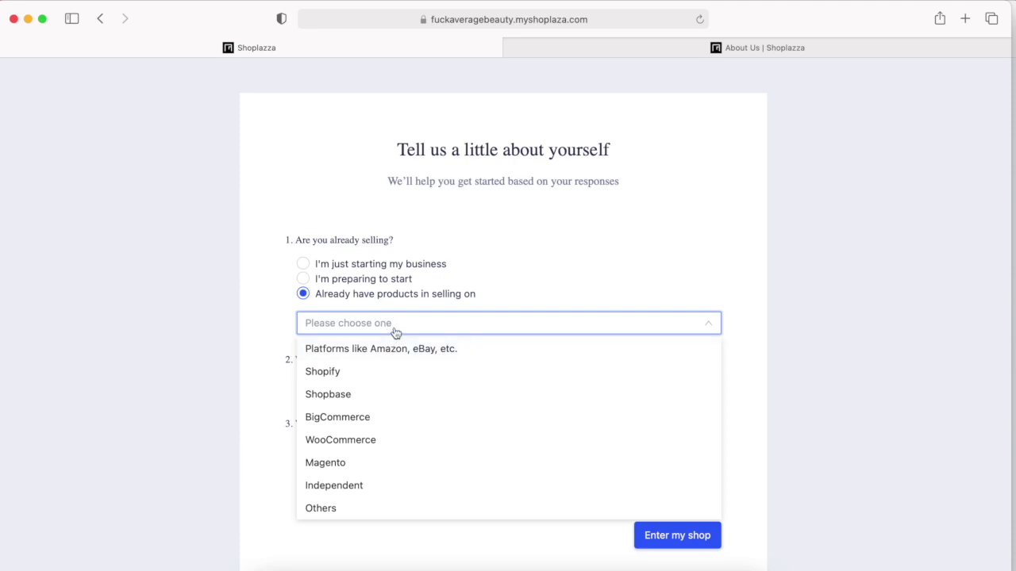
pyautogui.click(395, 330)
pyautogui.click(411, 322)
pyautogui.click(388, 382)
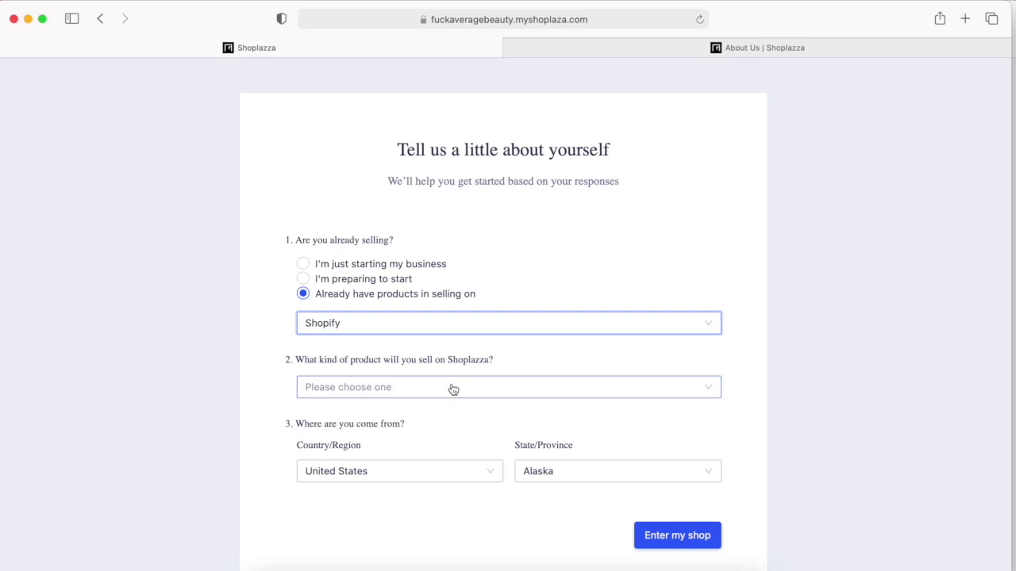
# Choose Beauty as the kind of product that will be sold.
pyautogui.click(453, 388)
pyautogui.scroll(-1, 465, 263)
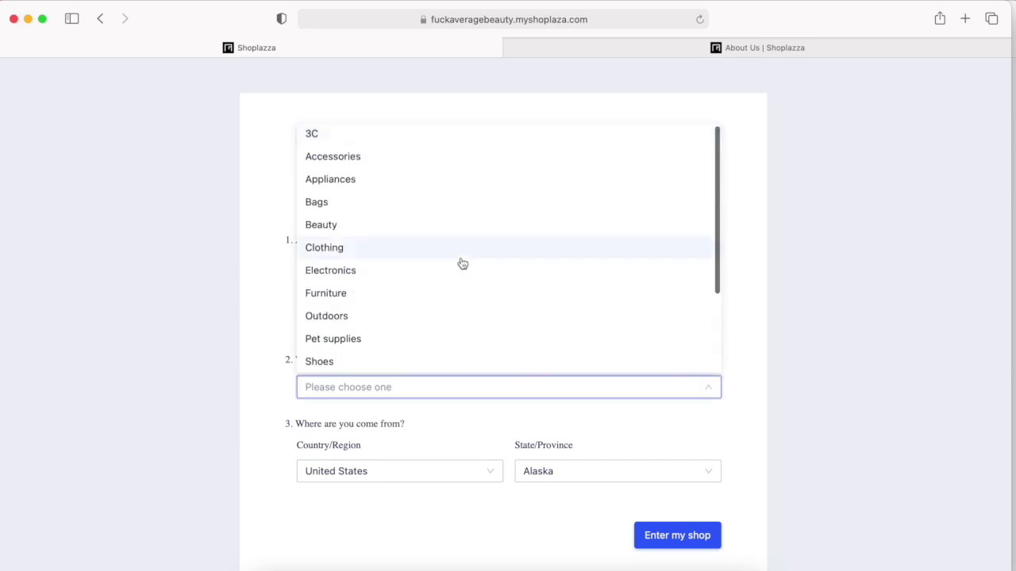
pyautogui.click(428, 238)
pyautogui.scroll(-1, 361, 469)
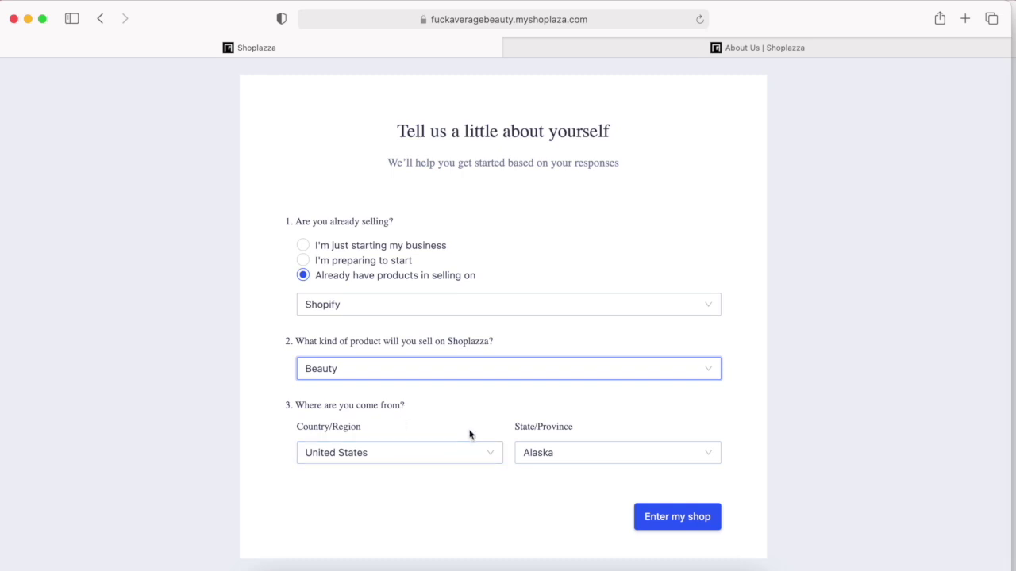
# Pick the store's home state within the United States and submit the questionnaire to enter the shop.
pyautogui.click(599, 453)
pyautogui.scroll(-10, 603, 378)
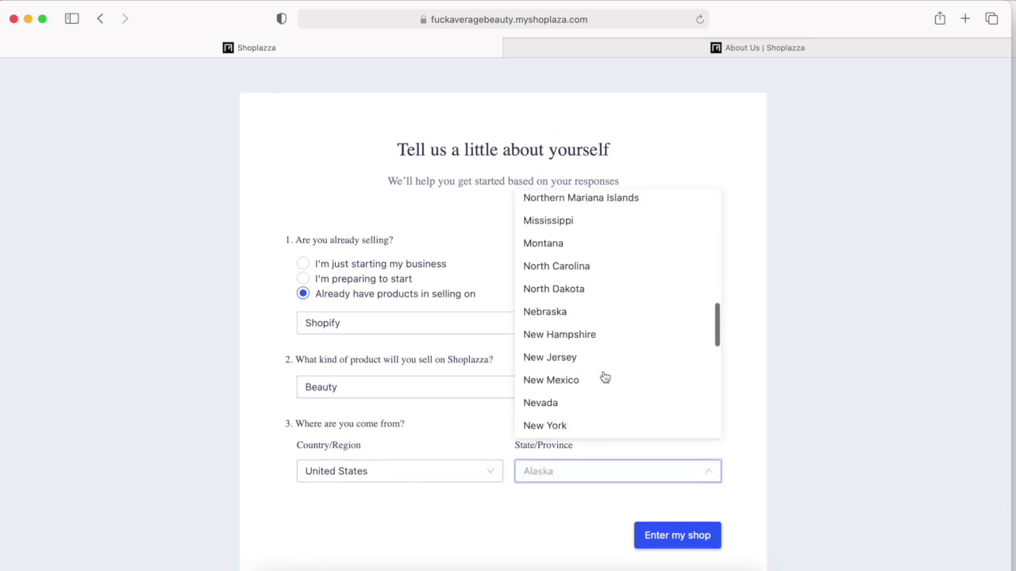
pyautogui.scroll(-6, 595, 287)
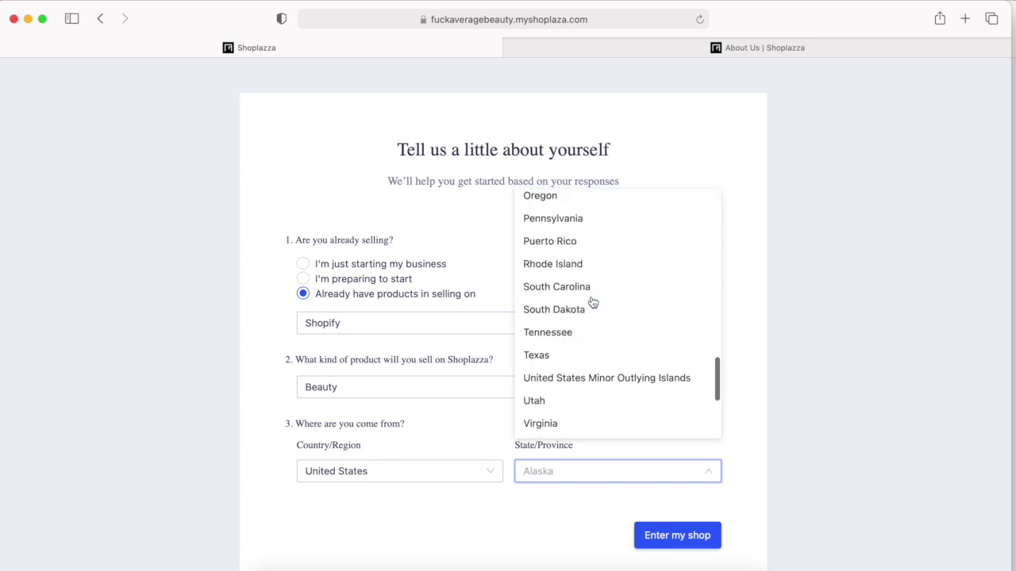
pyautogui.scroll(-1, 592, 301)
pyautogui.scroll(8, 592, 301)
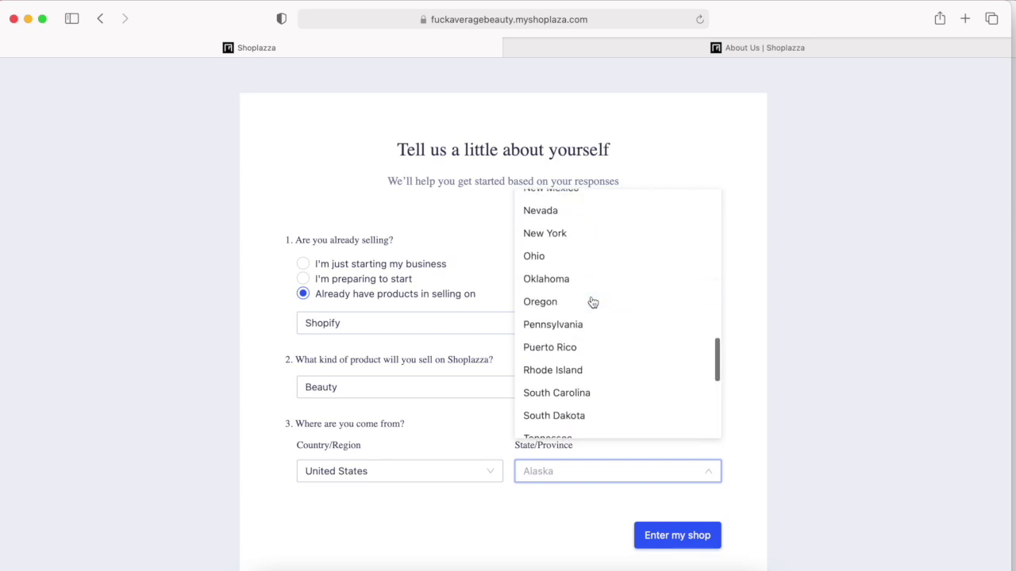
pyautogui.scroll(-2, 580, 370)
pyautogui.scroll(-2, 580, 367)
pyautogui.scroll(5, 580, 364)
pyautogui.click(580, 364)
pyautogui.click(687, 534)
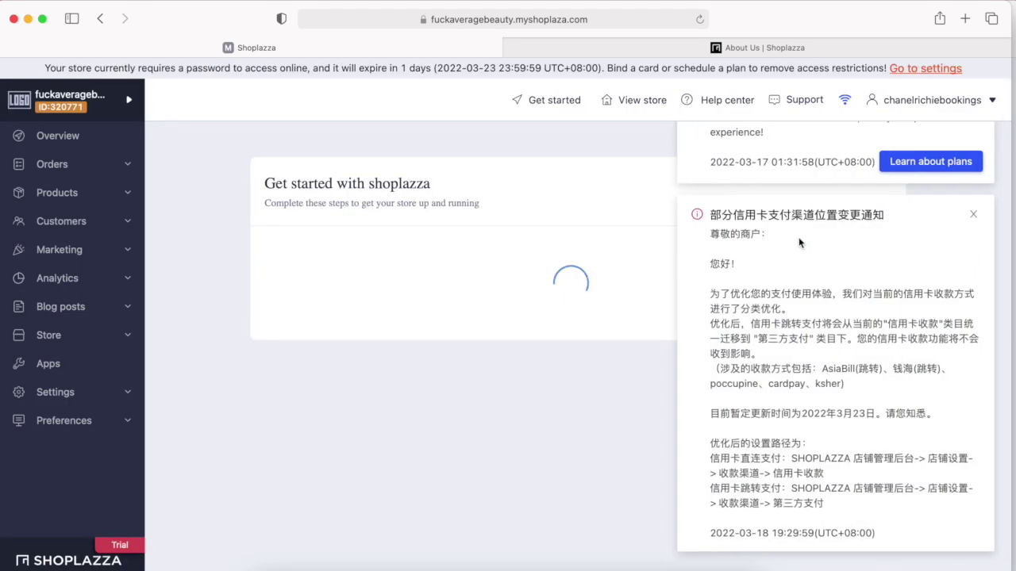
# Open the store's theme page from the getting-started guide and look through the designs offered as free themes.
pyautogui.click(488, 329)
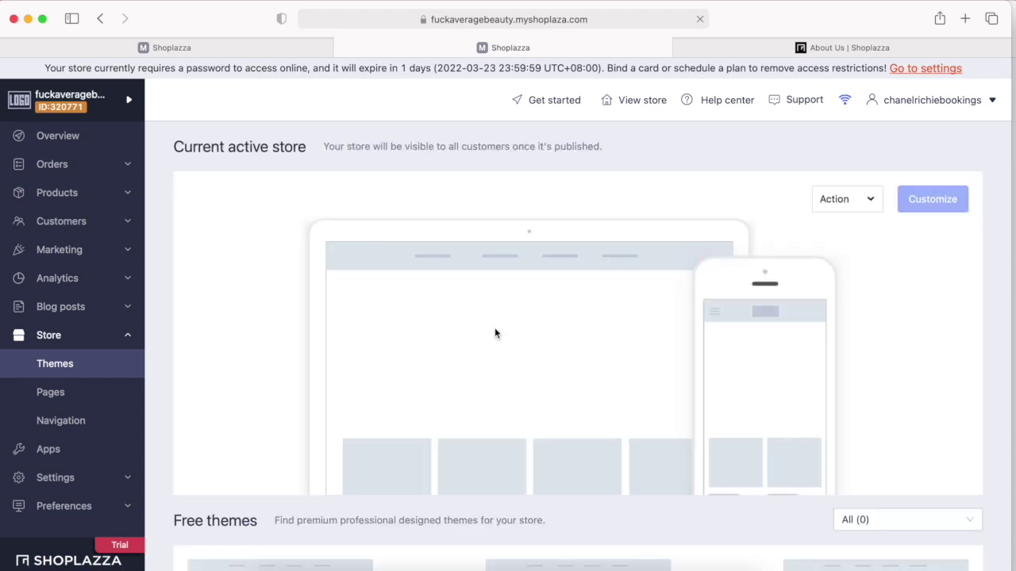
pyautogui.scroll(-1, 423, 386)
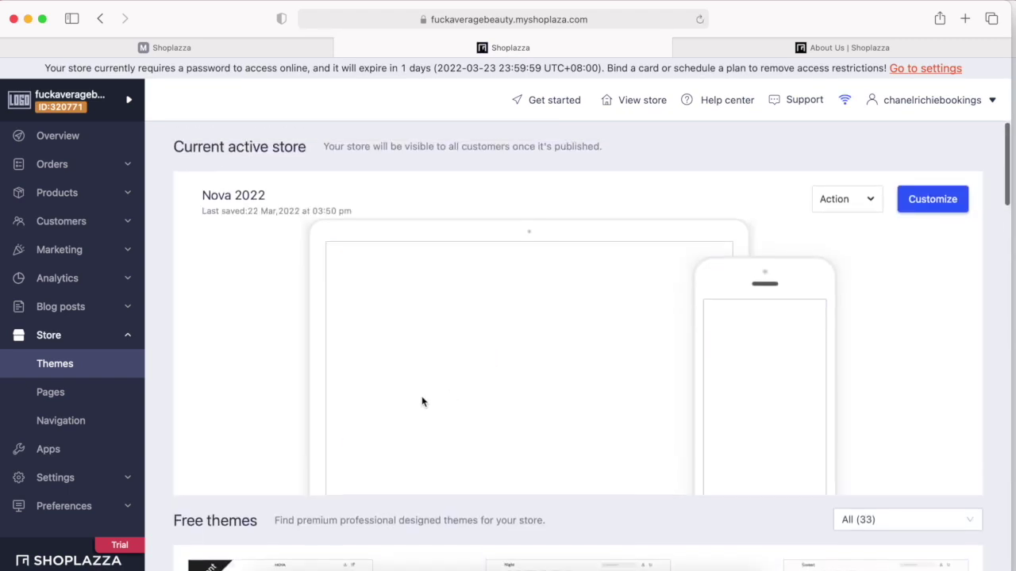
pyautogui.scroll(-2, 422, 396)
pyautogui.scroll(1, 423, 398)
pyautogui.scroll(-5, 423, 398)
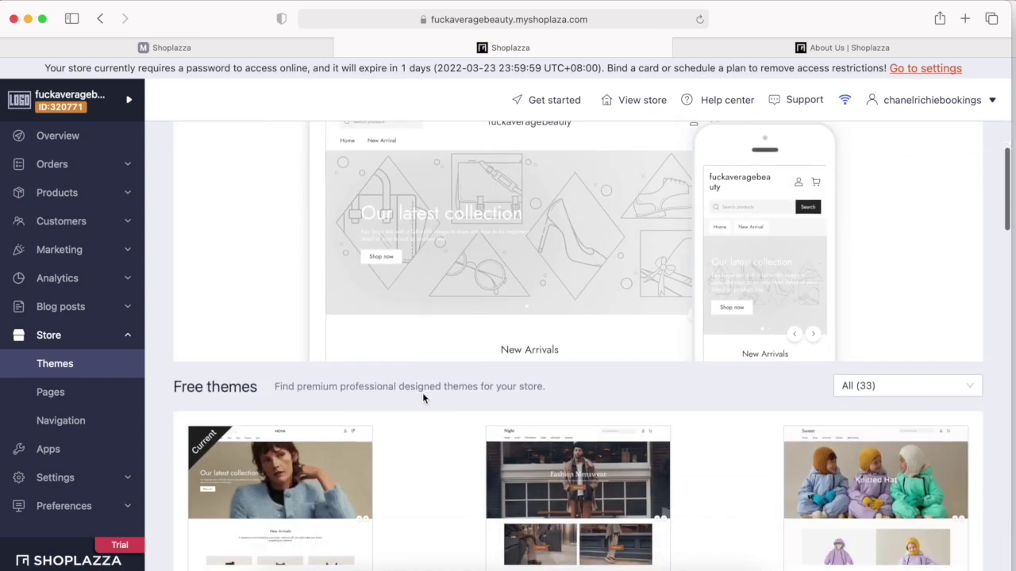
pyautogui.scroll(-3, 423, 398)
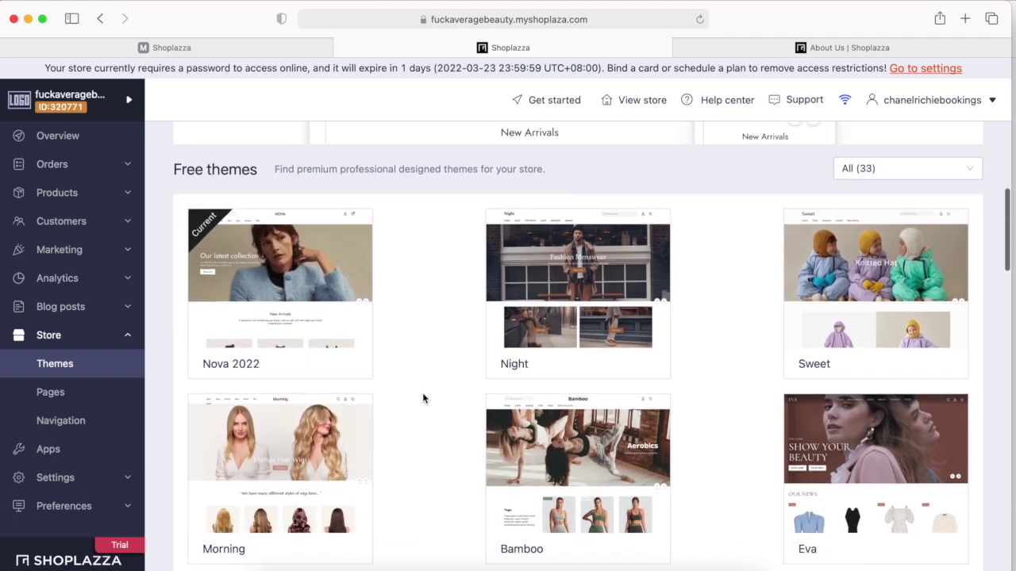
pyautogui.scroll(-1, 423, 399)
pyautogui.scroll(-3, 423, 399)
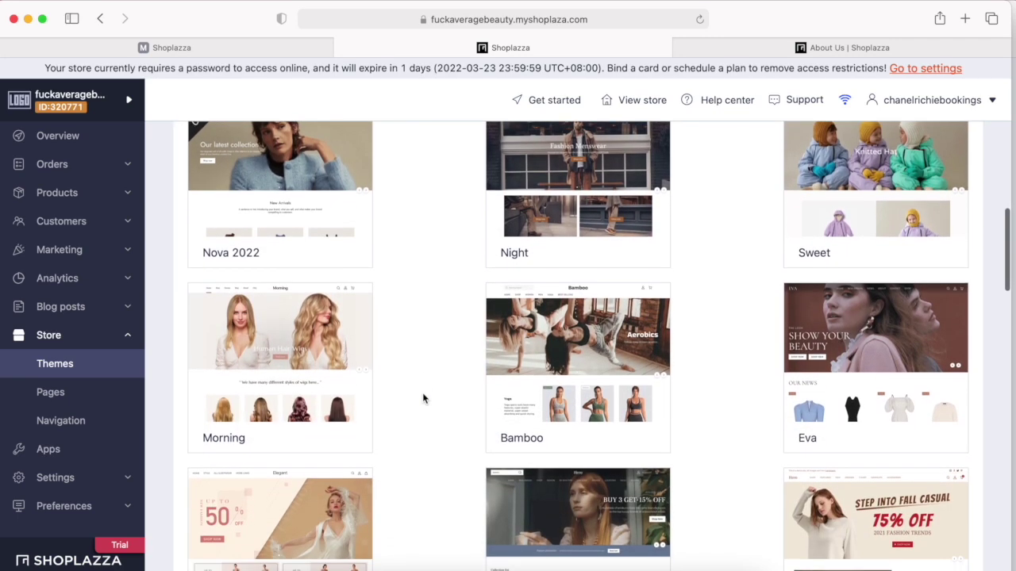
pyautogui.scroll(-3, 423, 398)
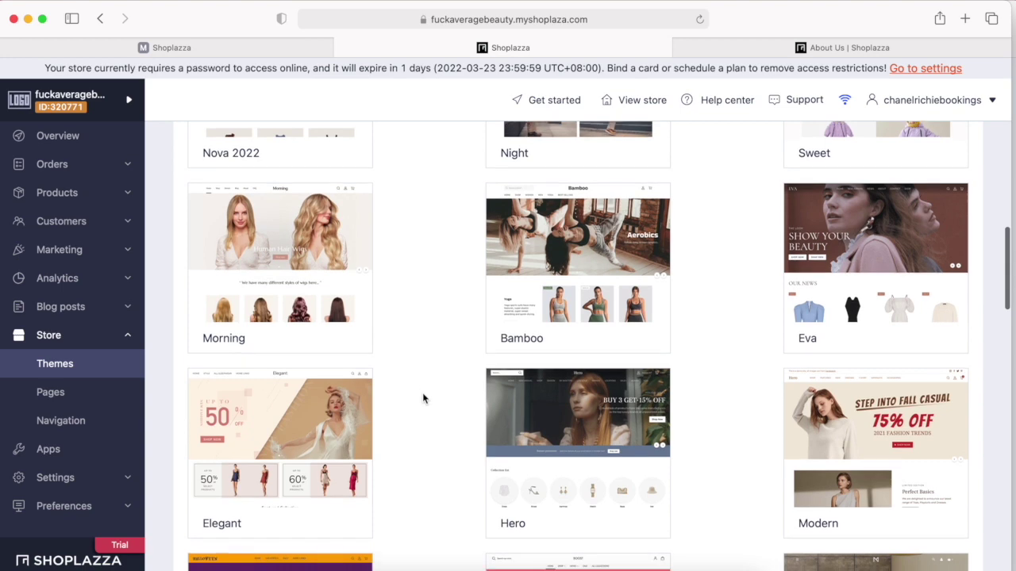
pyautogui.scroll(-5, 423, 398)
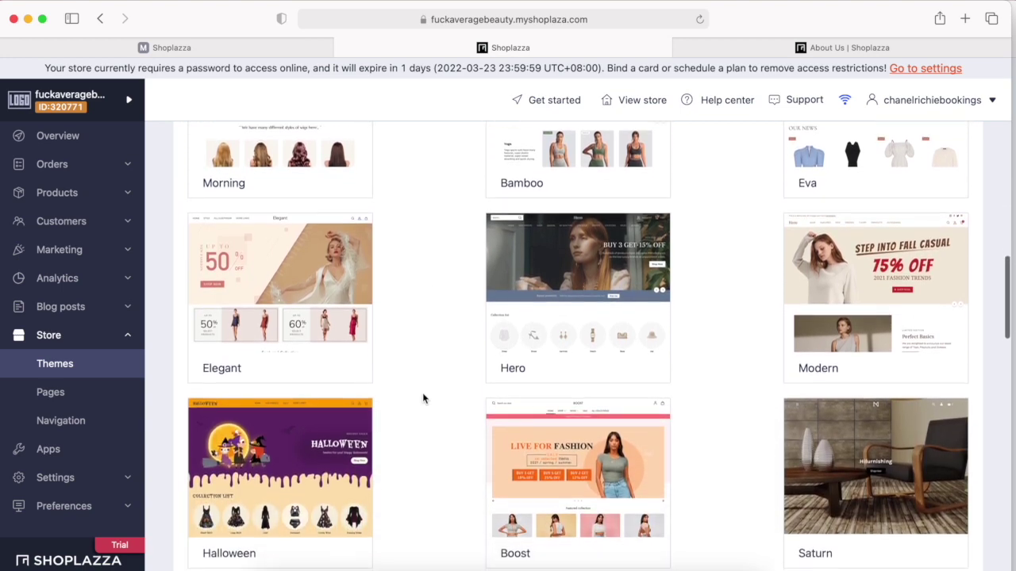
pyautogui.scroll(-5, 423, 398)
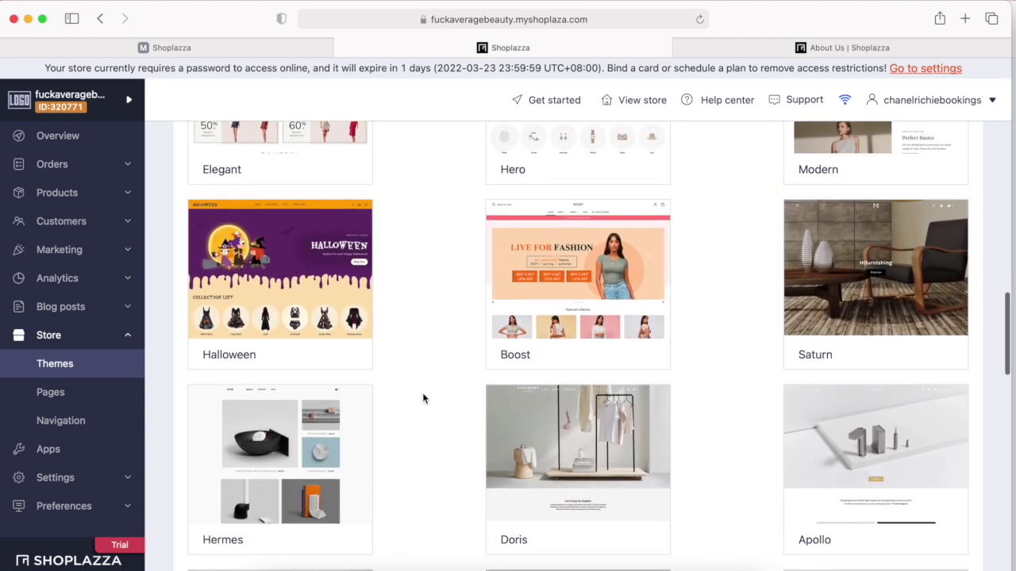
pyautogui.scroll(-5, 423, 398)
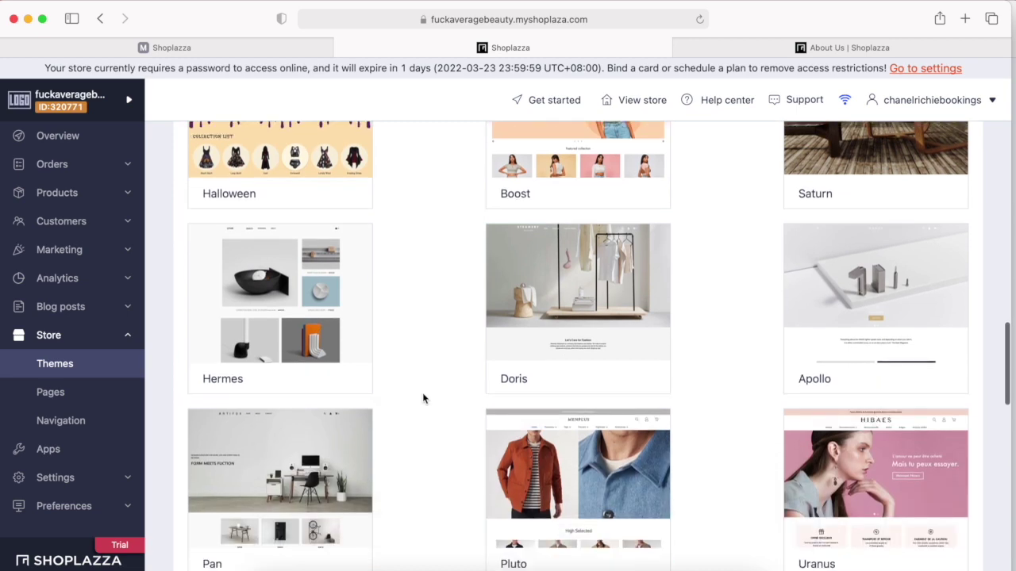
pyautogui.scroll(-6, 423, 398)
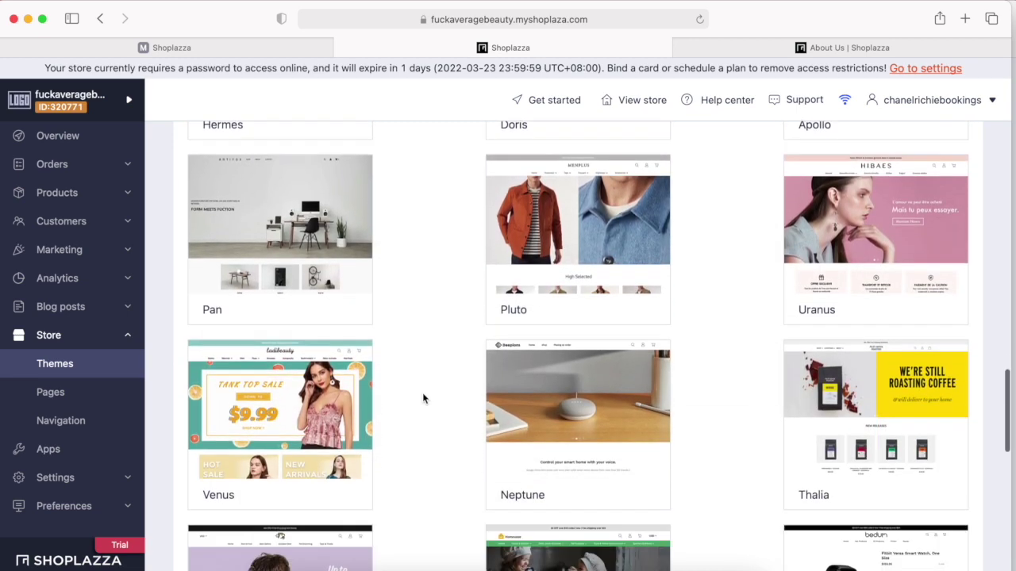
pyautogui.scroll(-3, 423, 398)
pyautogui.scroll(20, 423, 399)
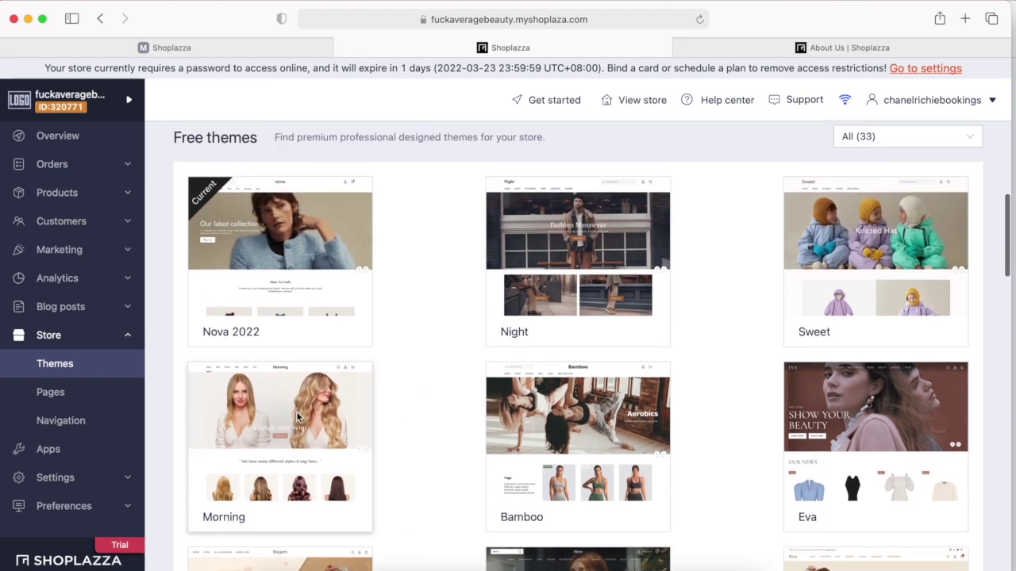
# View the description of the Uranus theme among the free themes and close it.
pyautogui.rightClick(297, 416)
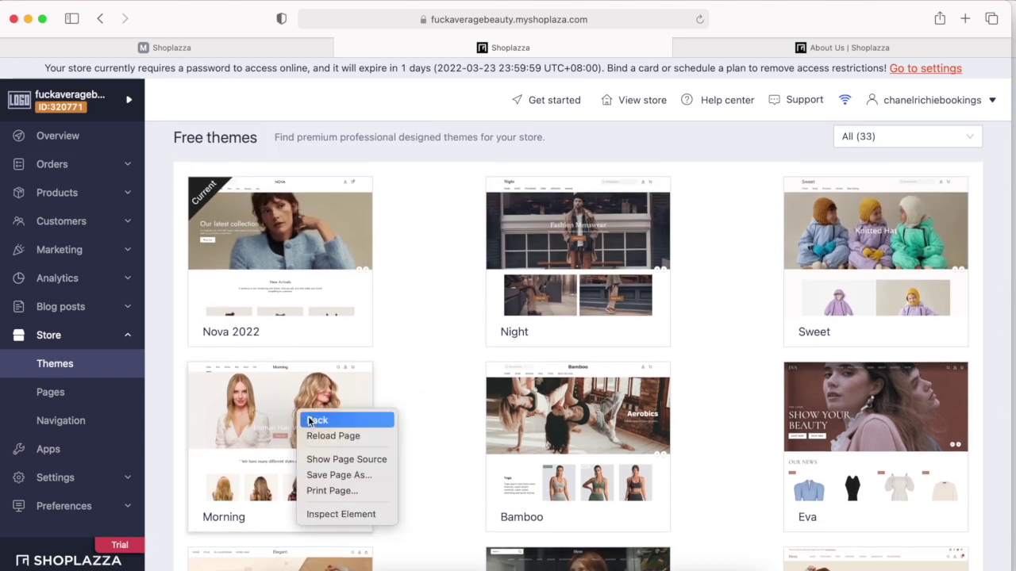
pyautogui.click(407, 411)
pyautogui.scroll(-10, 315, 383)
pyautogui.scroll(-5, 315, 383)
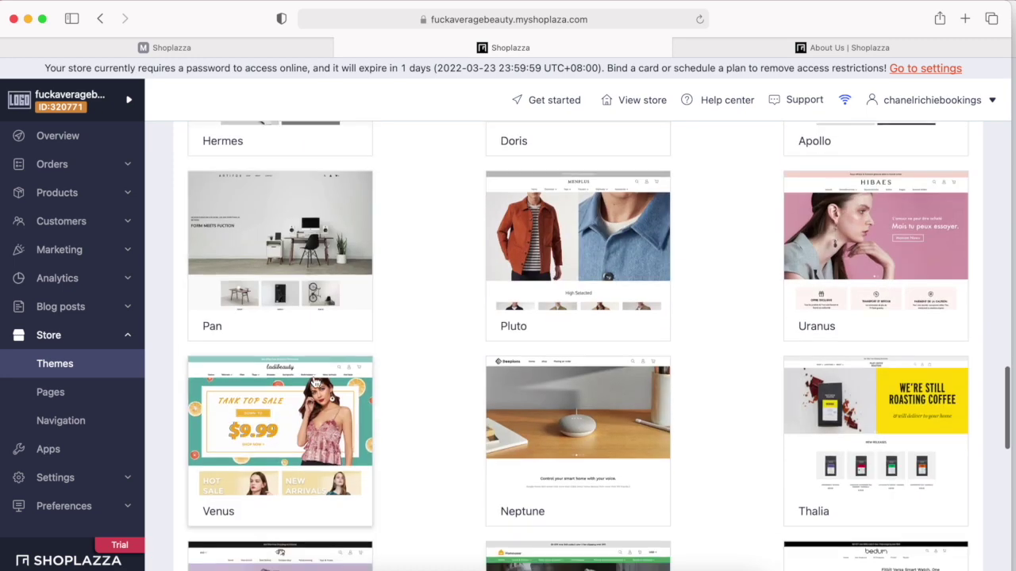
pyautogui.click(846, 270)
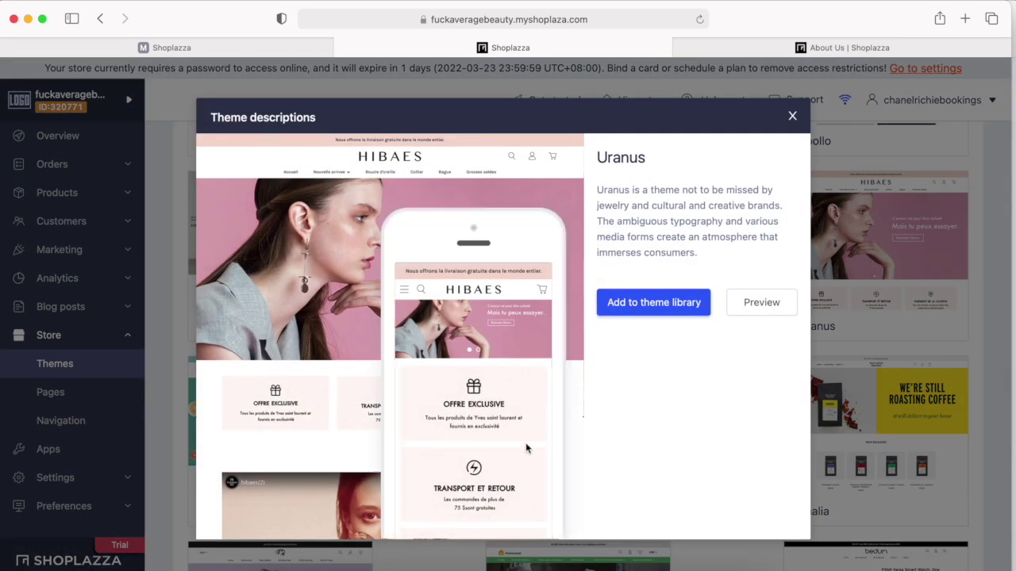
pyautogui.scroll(2, 825, 150)
pyautogui.click(791, 116)
# Look through the remaining free themes and open the description of the Morning theme.
pyautogui.scroll(-10, 700, 257)
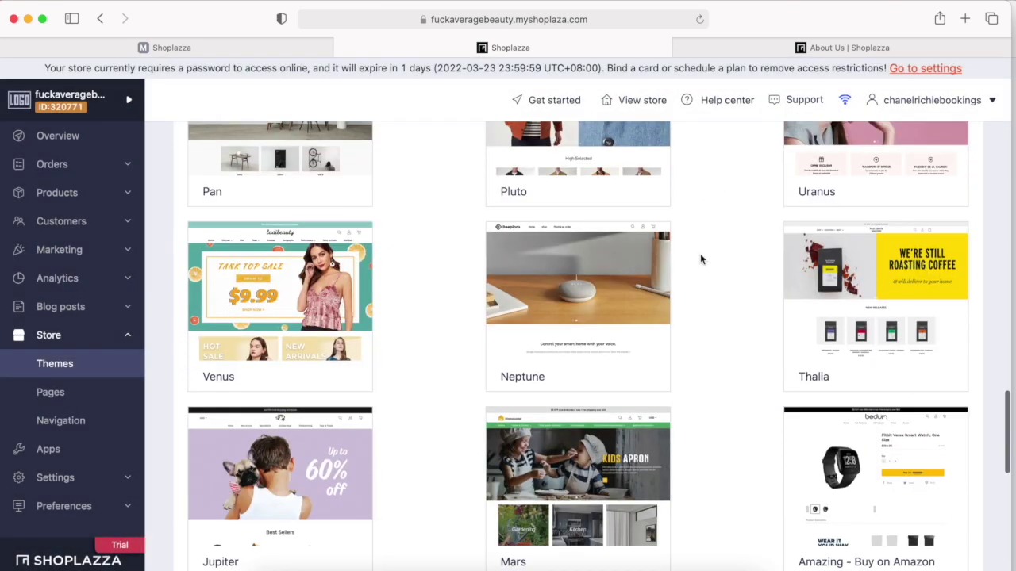
pyautogui.scroll(-5, 700, 258)
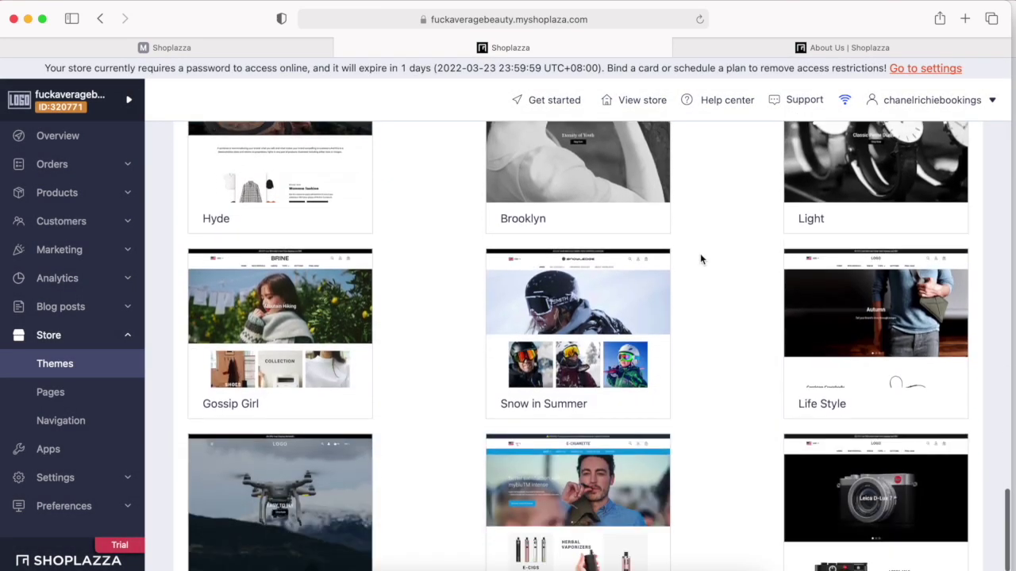
pyautogui.scroll(8, 700, 257)
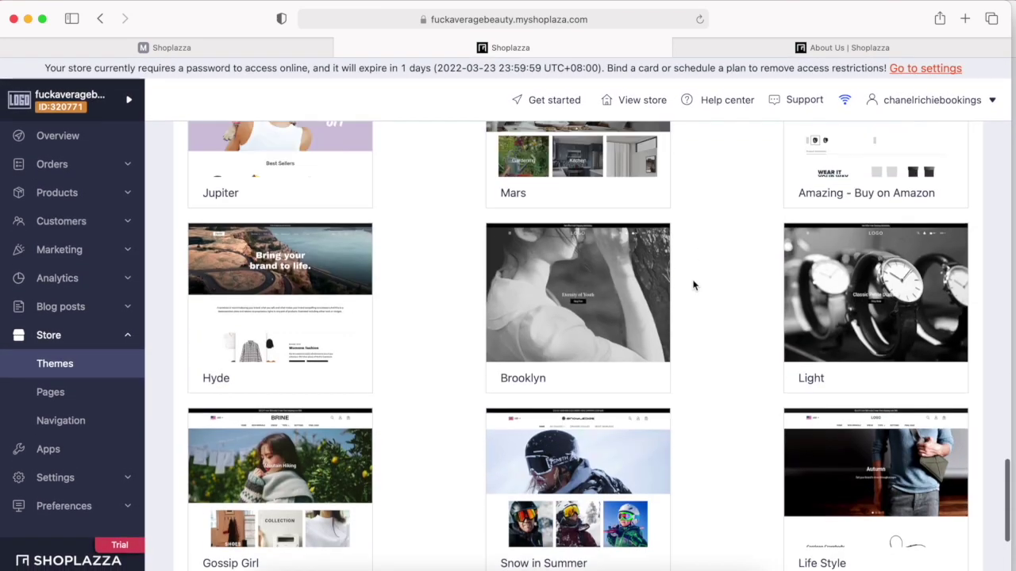
pyautogui.scroll(8, 689, 305)
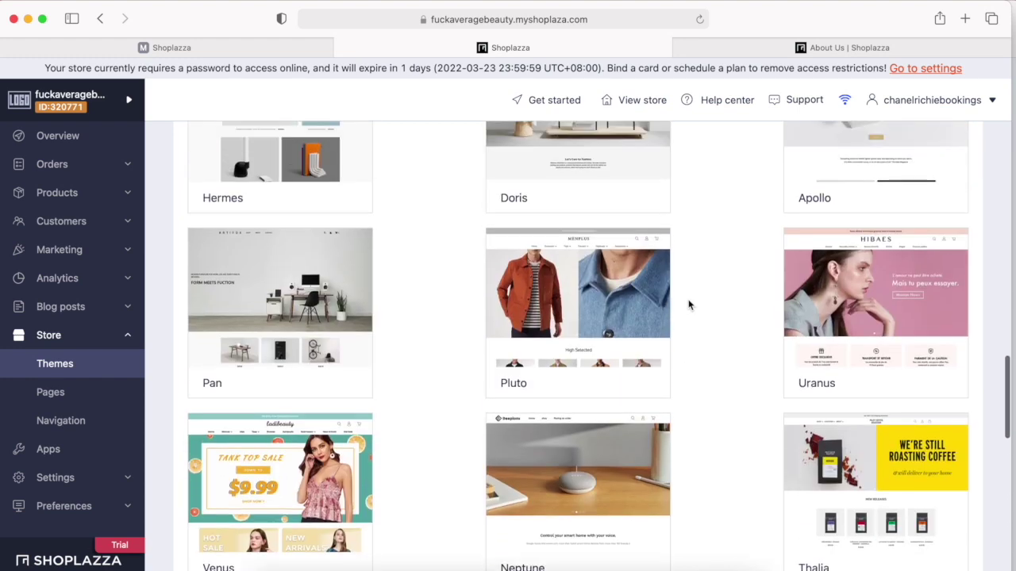
pyautogui.scroll(6, 689, 305)
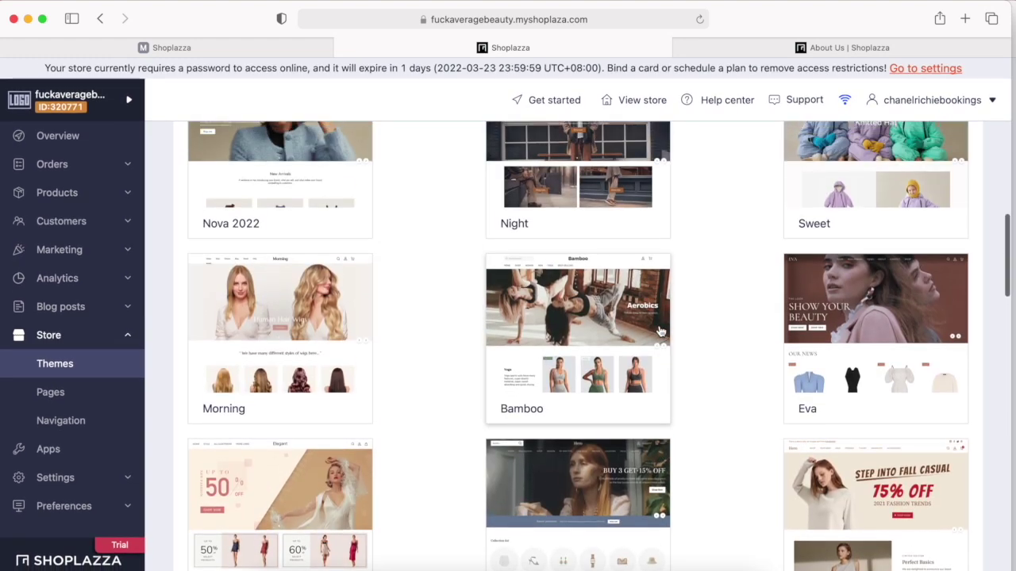
pyautogui.click(325, 356)
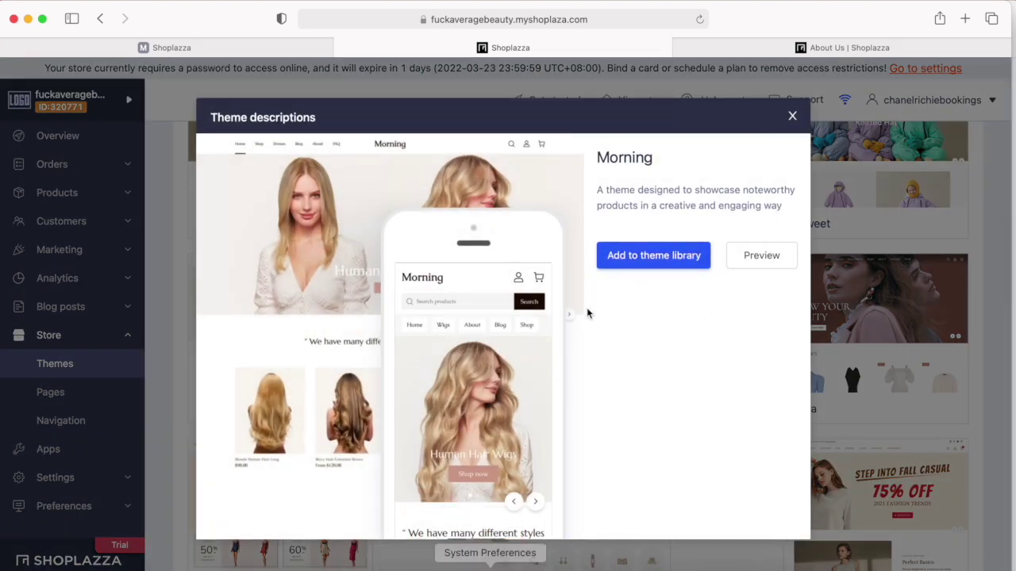
# Preview the Morning theme in desktop view and examine its homepage sections from the banner downwards.
pyautogui.click(694, 257)
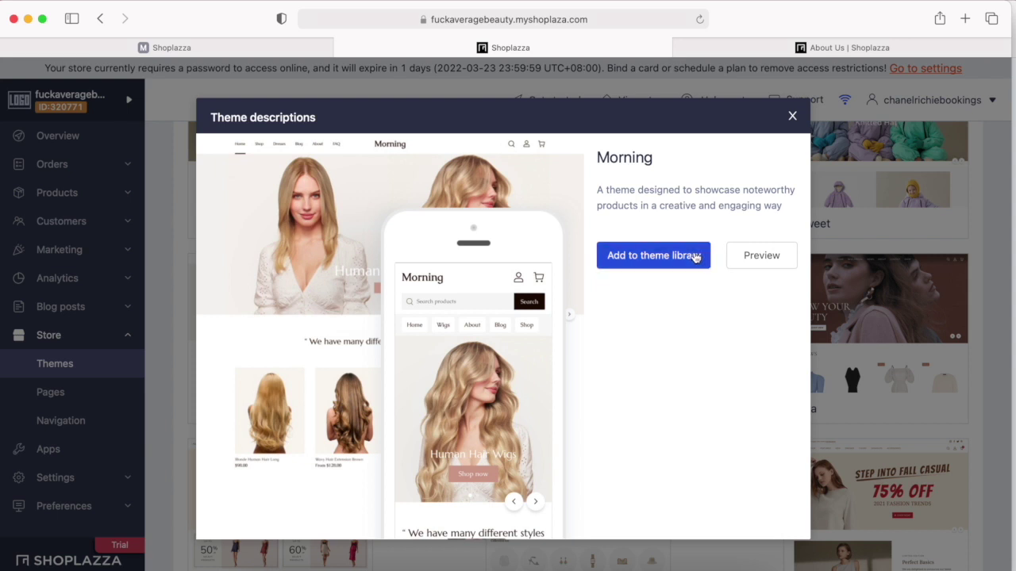
pyautogui.click(782, 267)
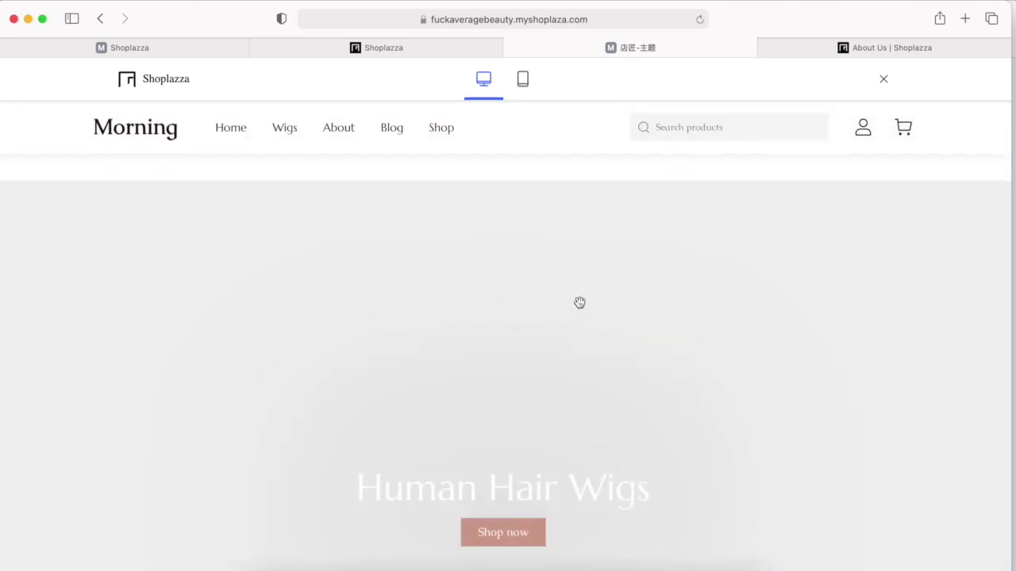
pyautogui.scroll(-5, 579, 302)
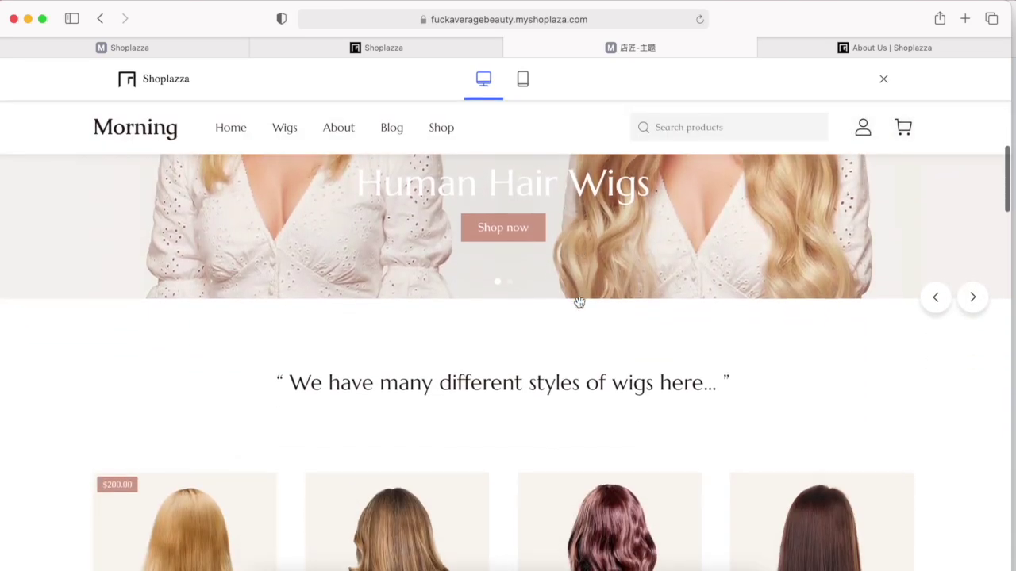
pyautogui.scroll(-10, 579, 302)
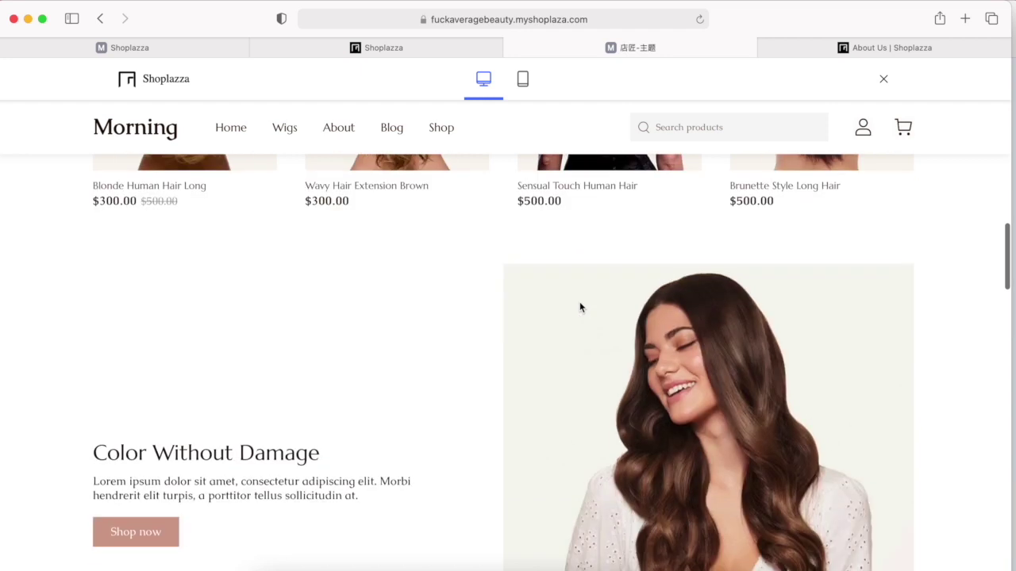
pyautogui.scroll(-10, 580, 308)
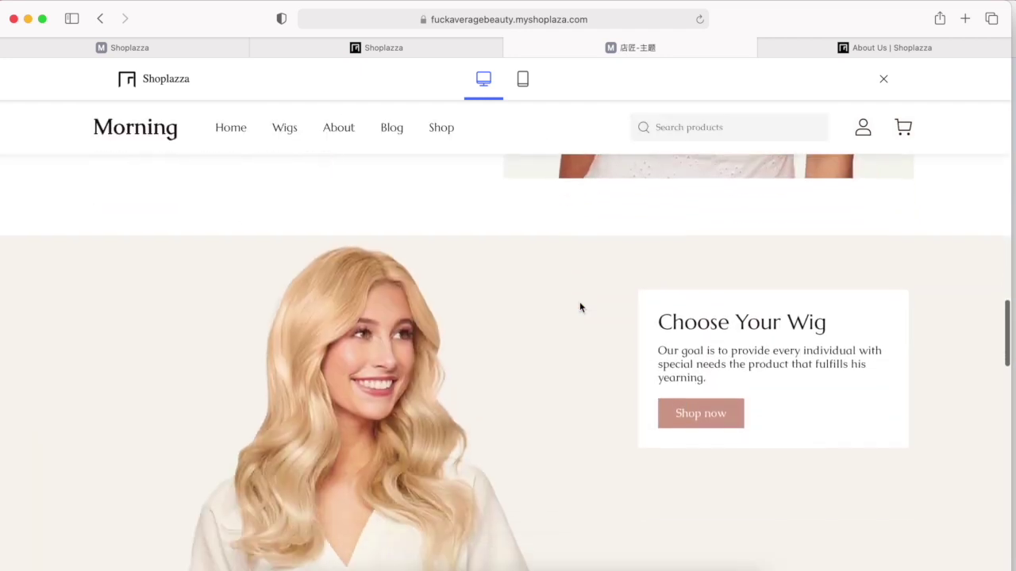
pyautogui.scroll(-10, 580, 308)
pyautogui.scroll(-15, 579, 308)
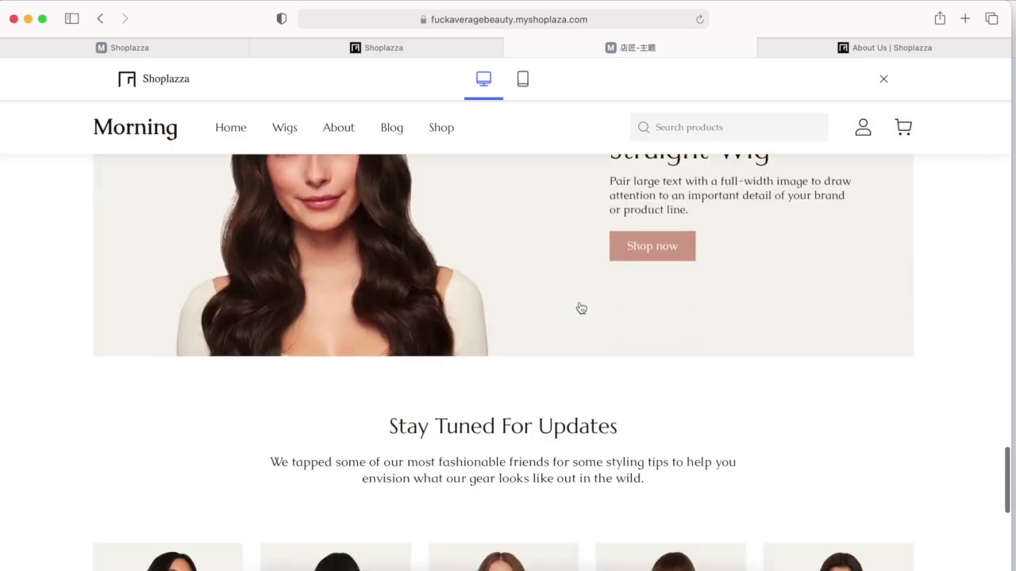
# Finish viewing the Morning preview, add the Morning theme to the theme library and open it for customizing.
pyautogui.scroll(-8, 581, 308)
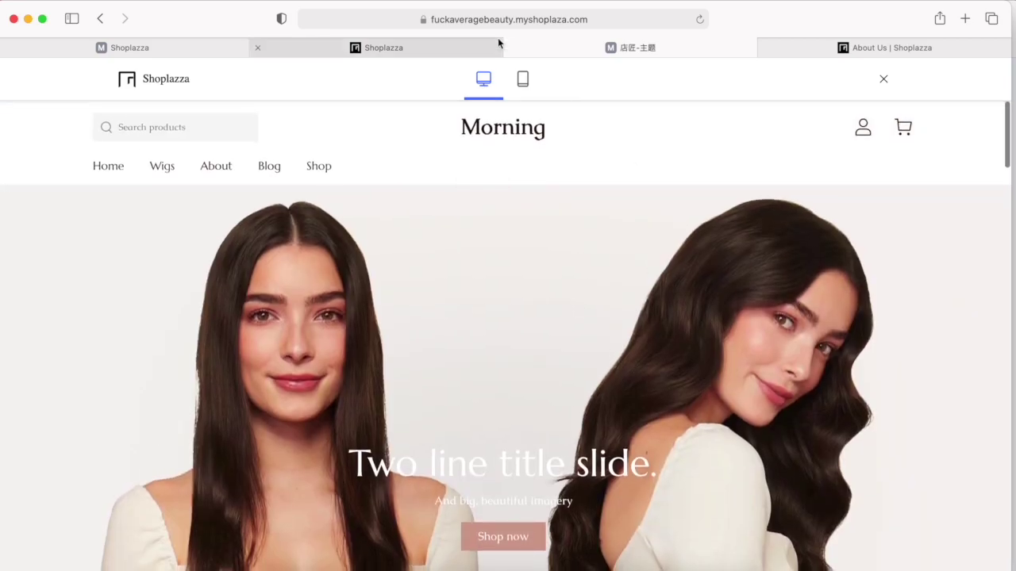
pyautogui.click(461, 48)
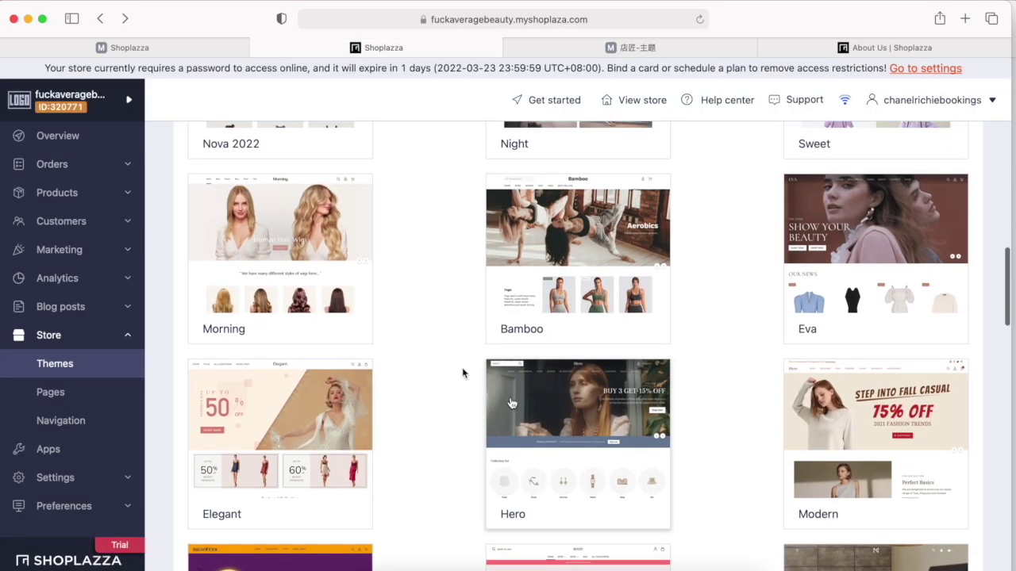
pyautogui.click(300, 287)
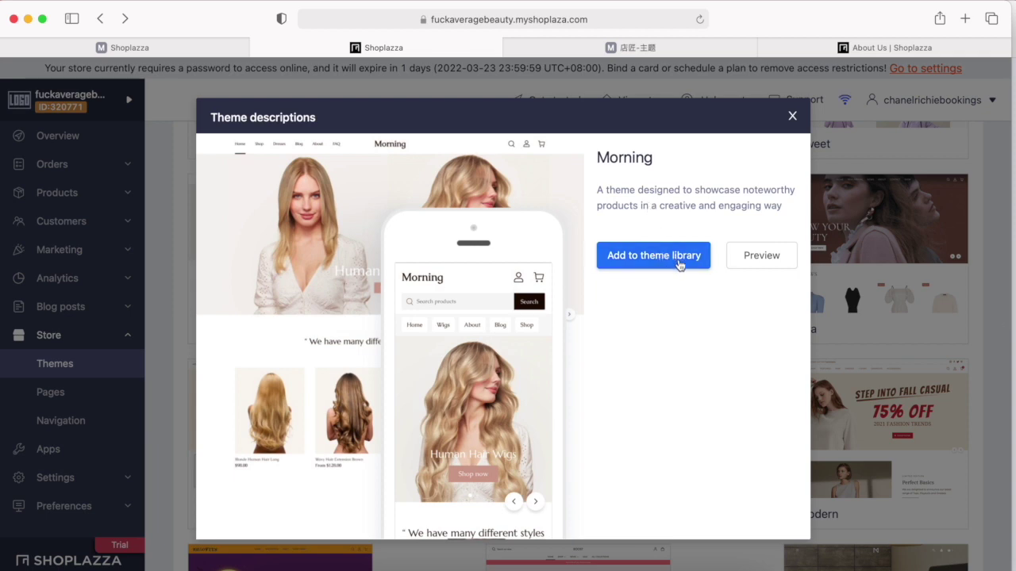
pyautogui.click(680, 265)
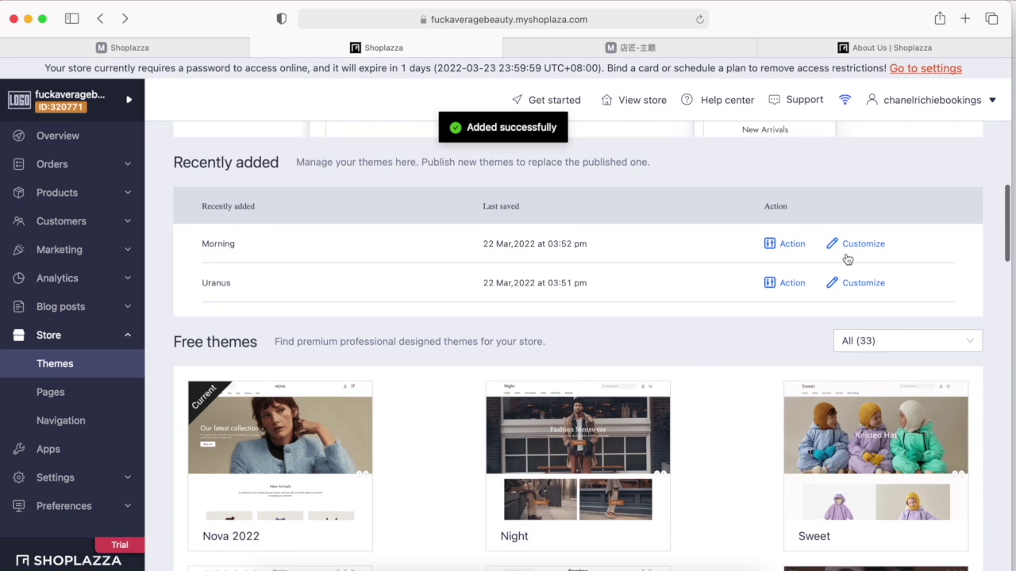
pyautogui.click(857, 243)
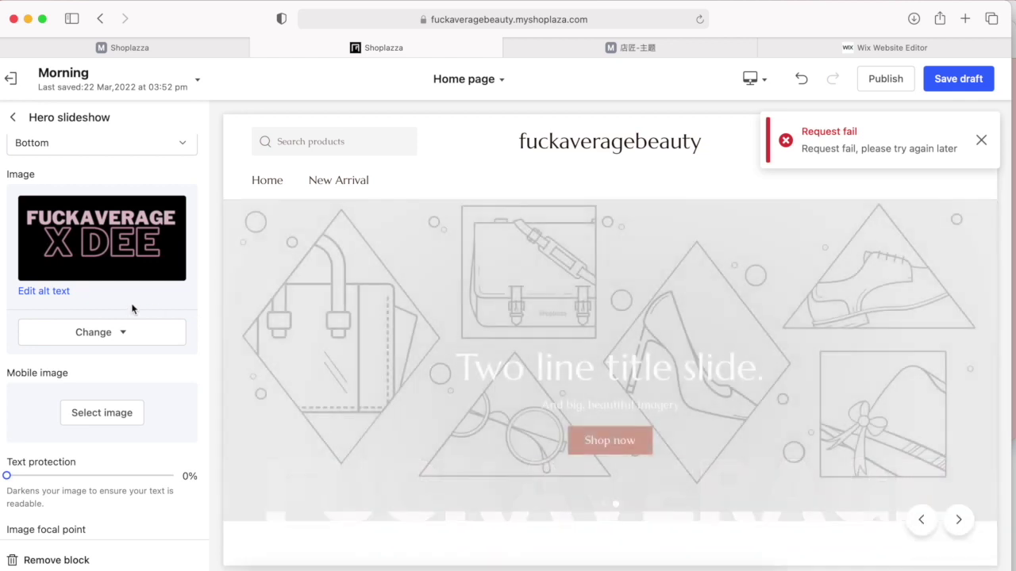
pyautogui.scroll(-2, 127, 311)
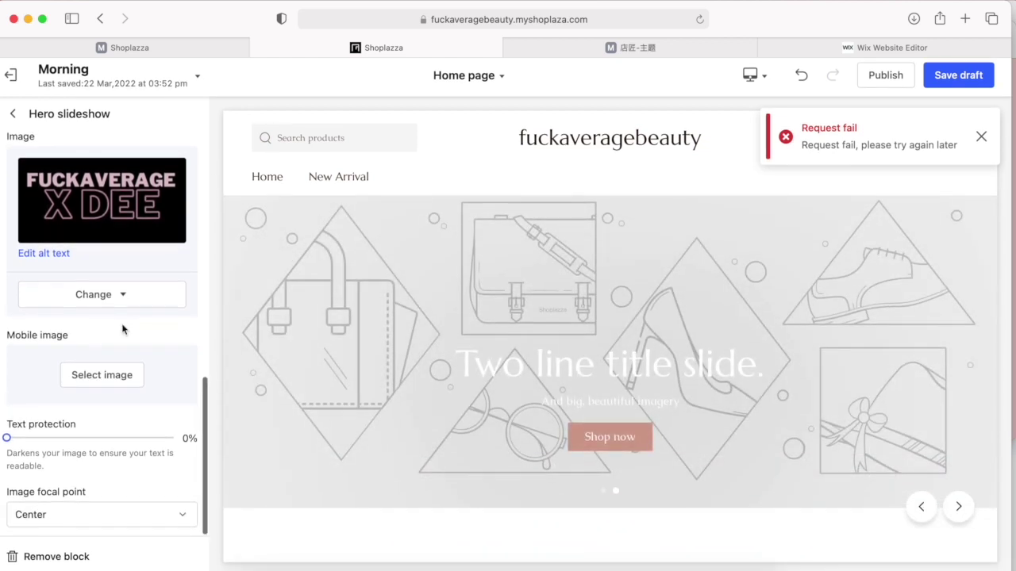
pyautogui.scroll(1, 123, 302)
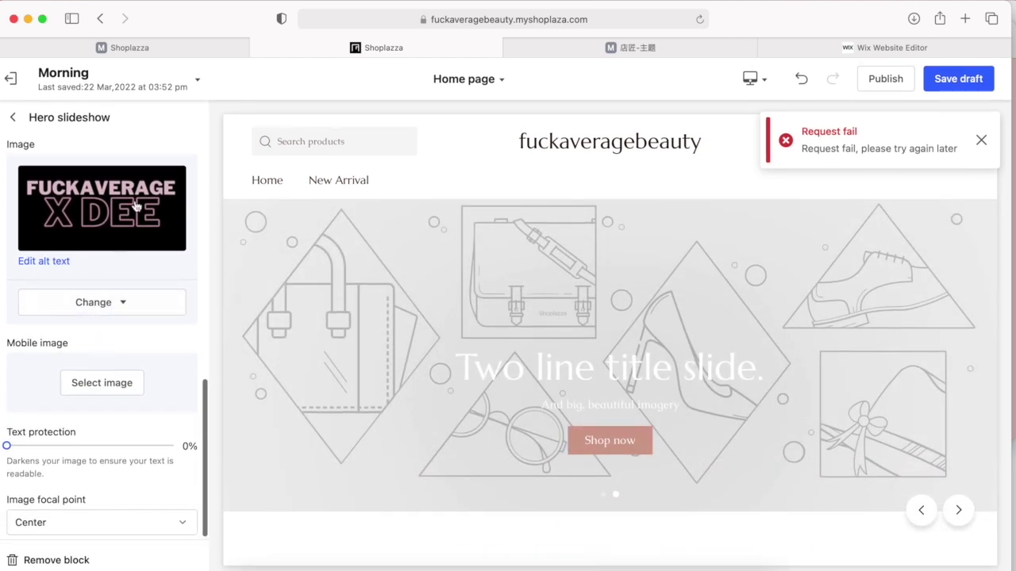
pyautogui.scroll(3, 130, 211)
pyautogui.click(114, 290)
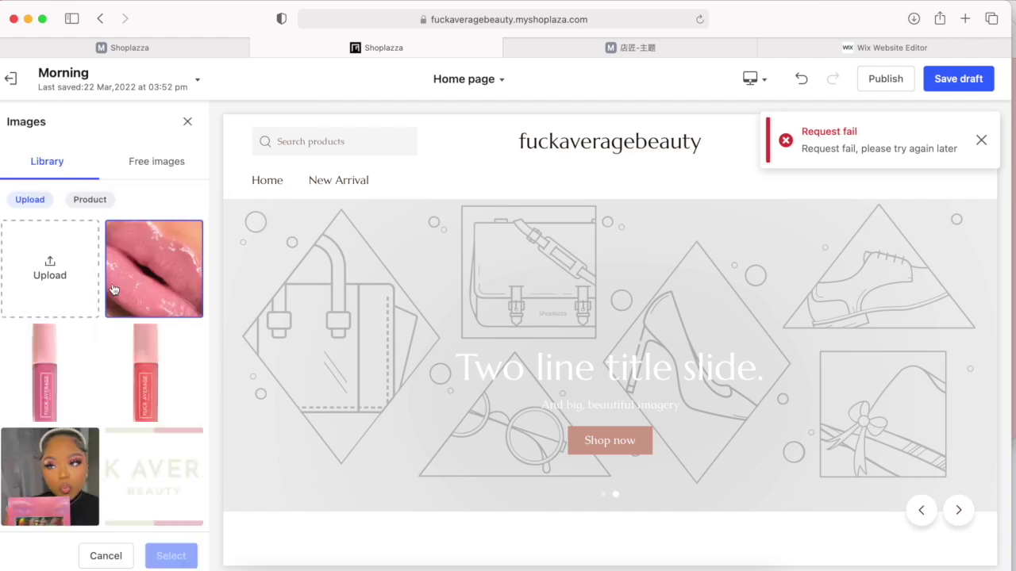
pyautogui.scroll(-10, 109, 238)
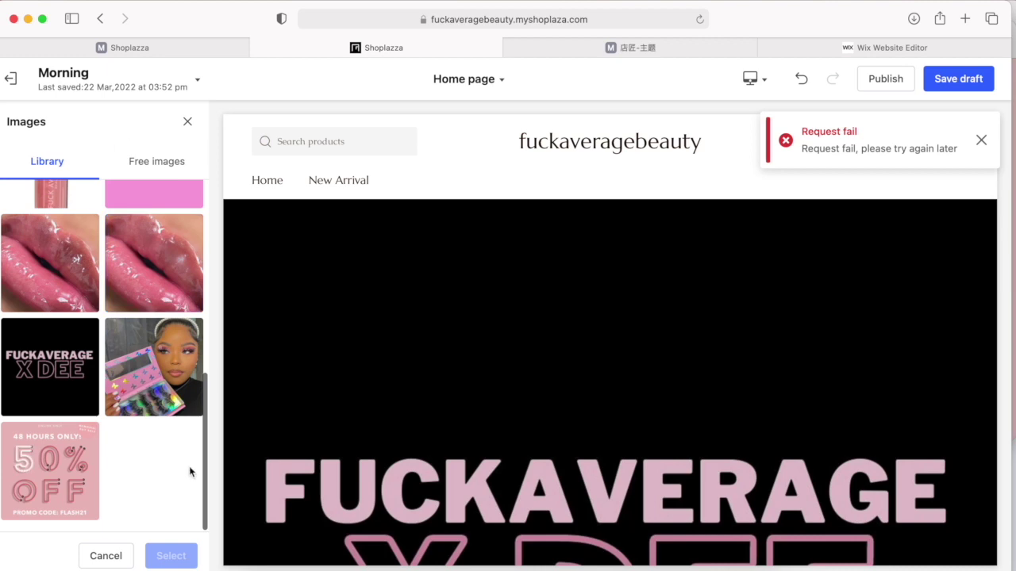
pyautogui.click(190, 123)
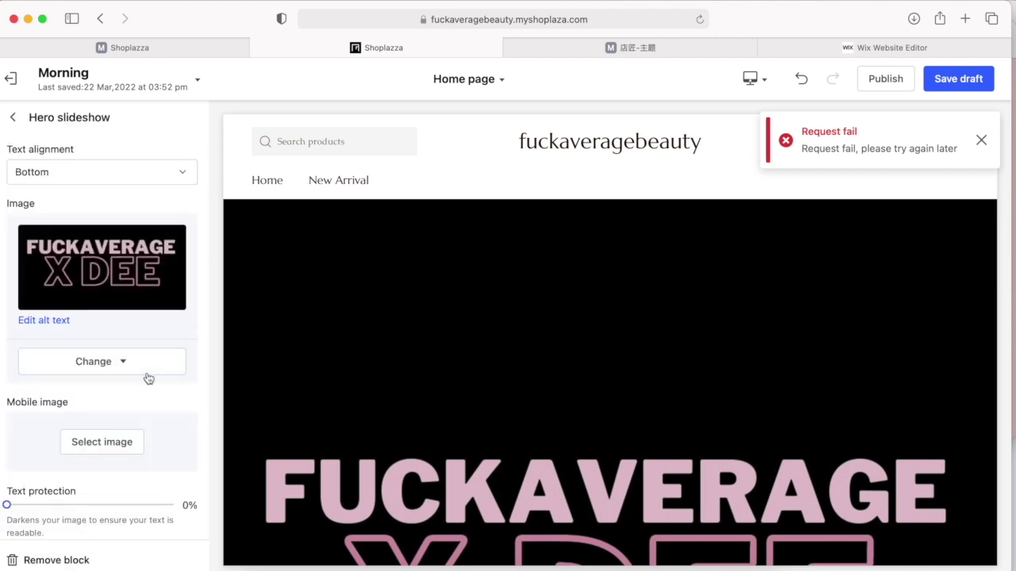
# Set the image of the other hero slideshow slide to the uploaded photo of the woman holding pink lash packaging.
pyautogui.scroll(-2, 147, 379)
pyautogui.scroll(7, 145, 379)
pyautogui.click(13, 121)
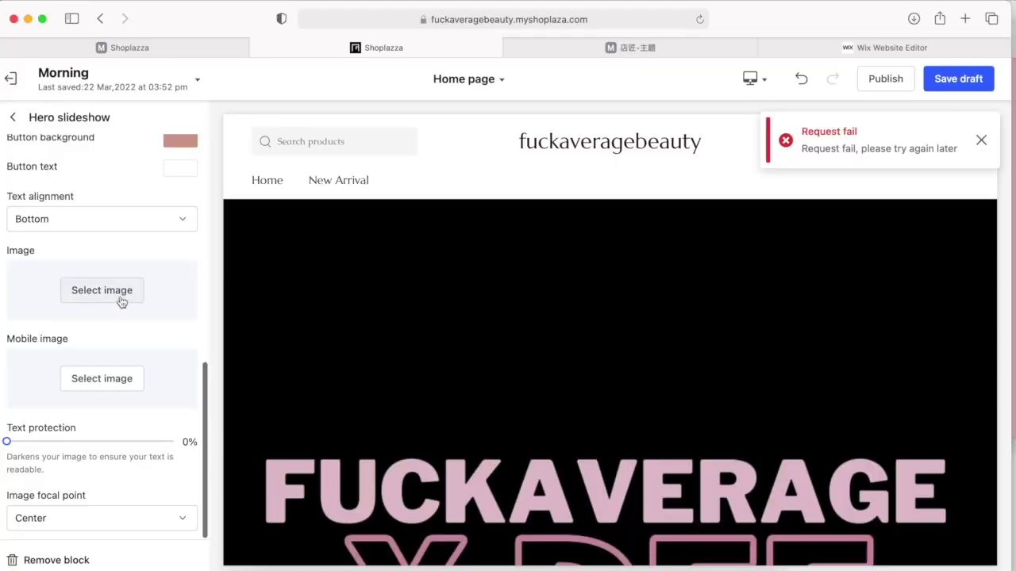
pyautogui.click(117, 293)
pyautogui.scroll(-5, 87, 450)
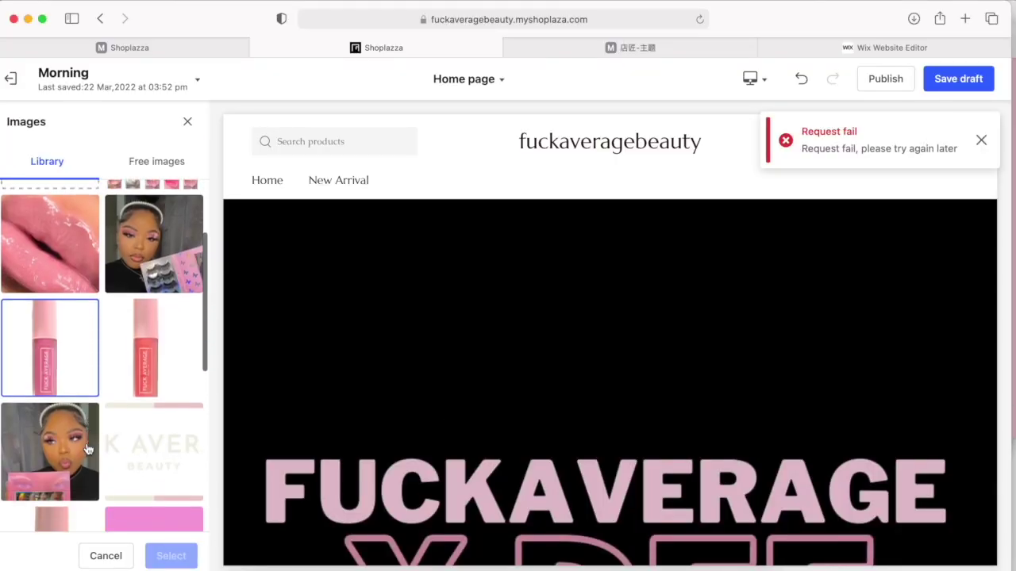
pyautogui.scroll(3, 87, 450)
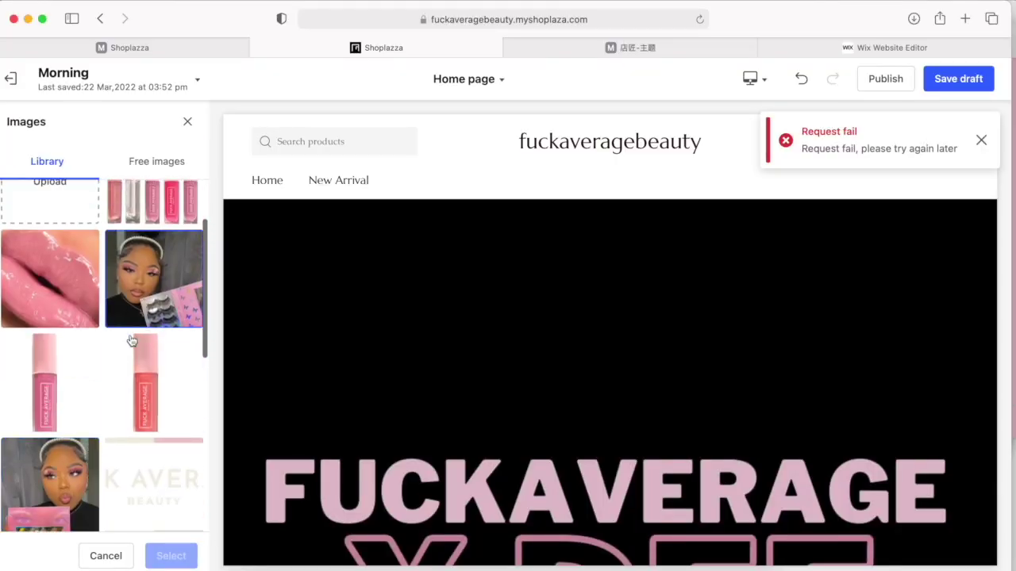
pyautogui.scroll(-3, 163, 305)
pyautogui.click(170, 555)
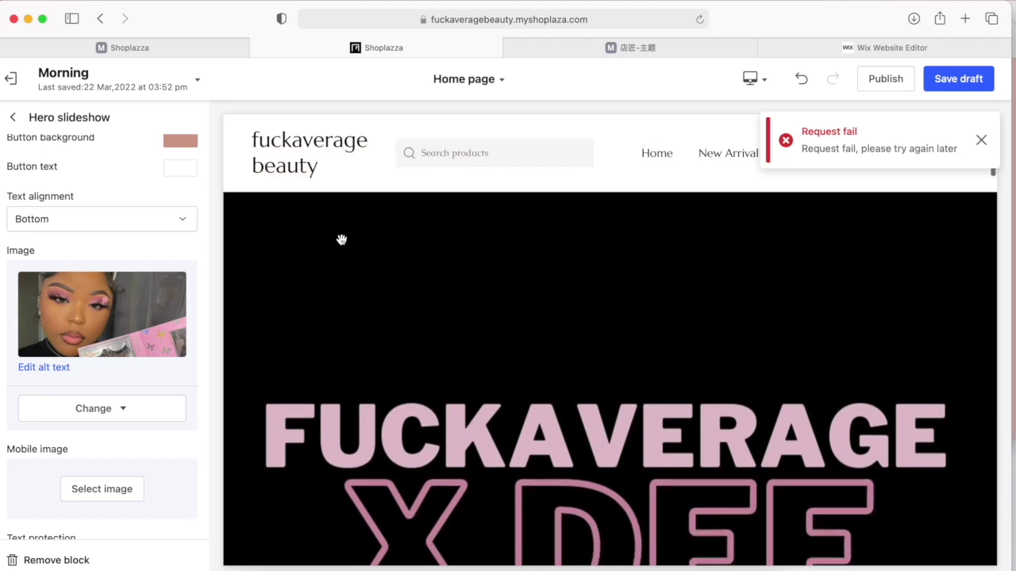
# Dismiss the error notice and reselect the photo of the woman with the lash packaging as the slide image.
pyautogui.scroll(-3, 148, 453)
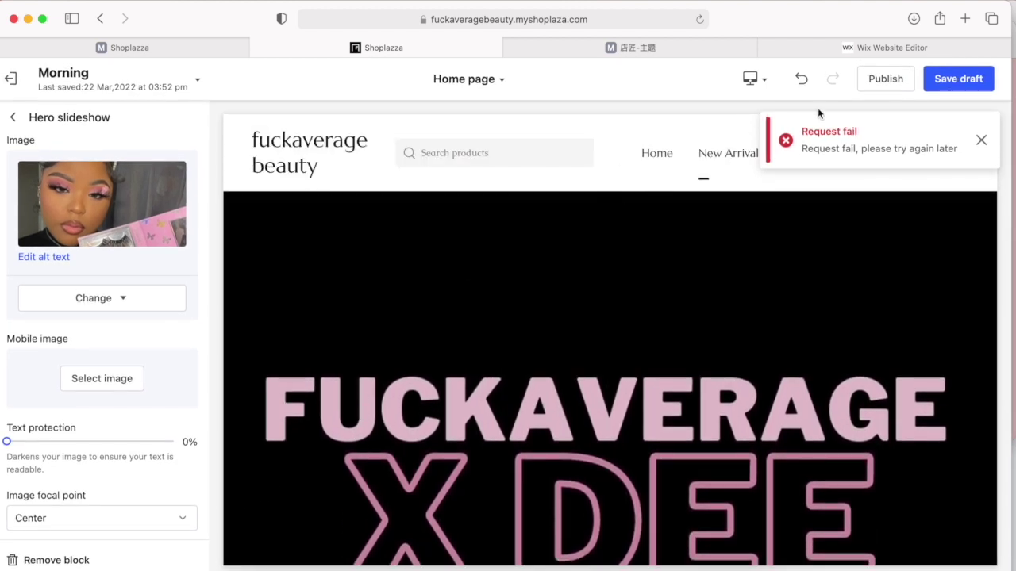
pyautogui.click(981, 141)
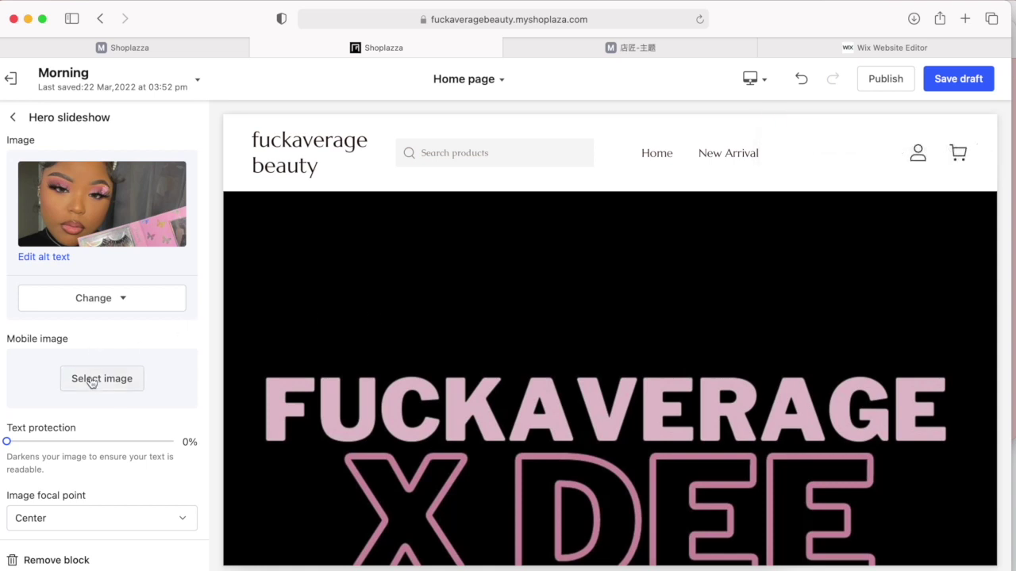
pyautogui.click(105, 306)
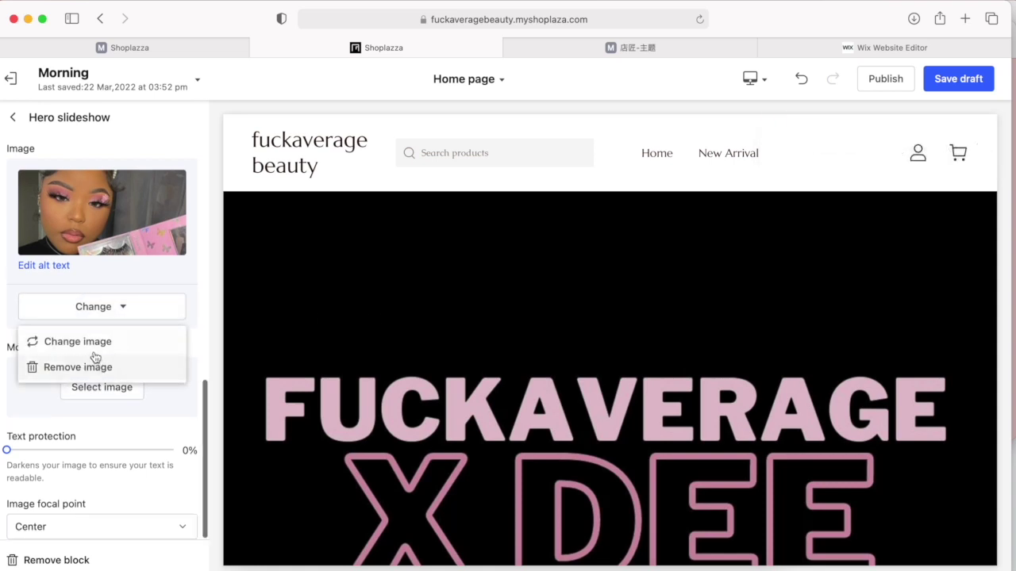
pyautogui.click(94, 342)
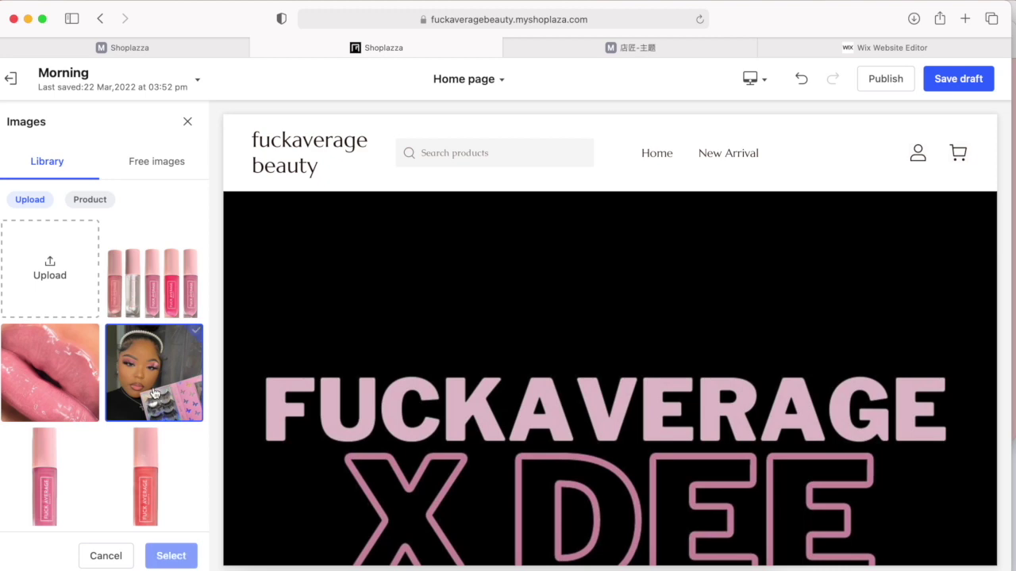
pyautogui.click(180, 555)
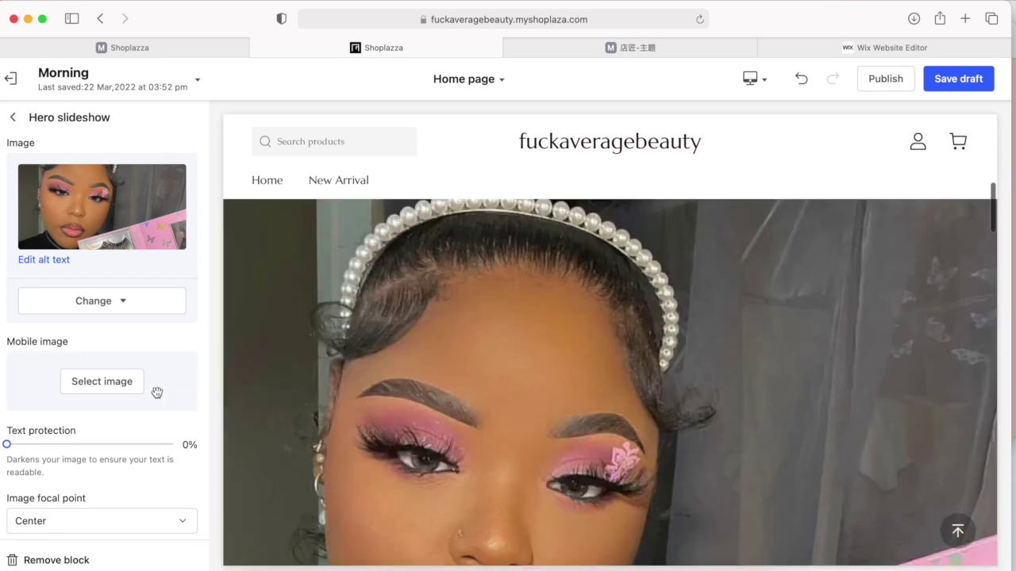
# Delete the heading "Human Hair Wigs" from the hero slideshow's logo slide.
pyautogui.scroll(5, 157, 393)
pyautogui.scroll(2, 127, 274)
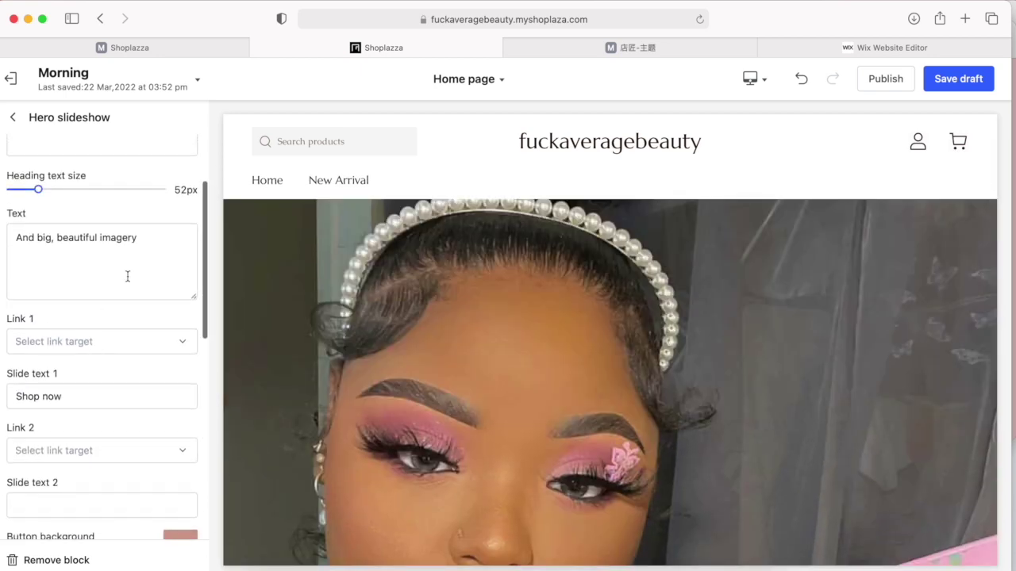
pyautogui.scroll(-5, 528, 394)
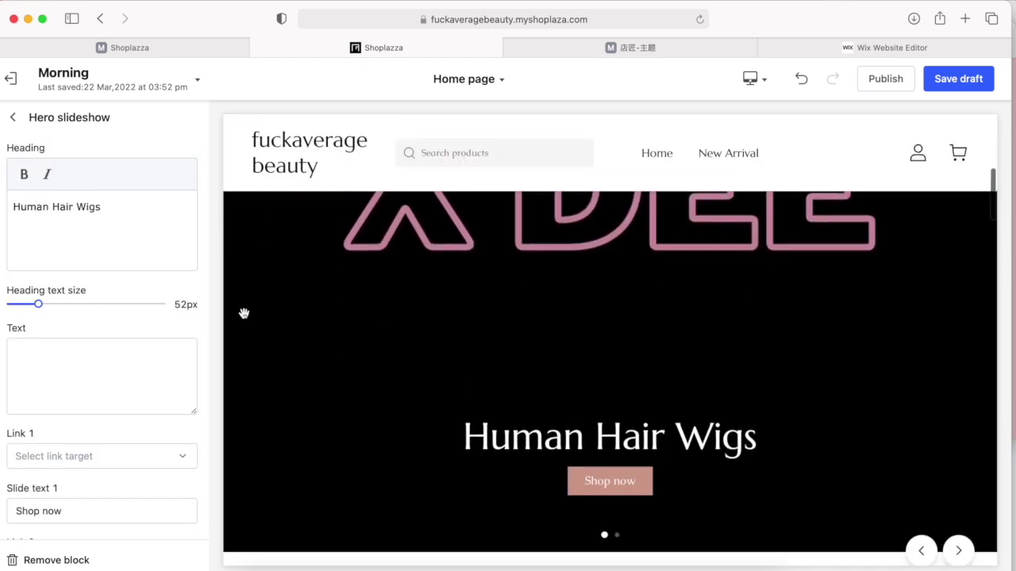
pyautogui.moveTo(139, 205); pyautogui.dragTo(16, 200)
pyautogui.press('BackSpace')
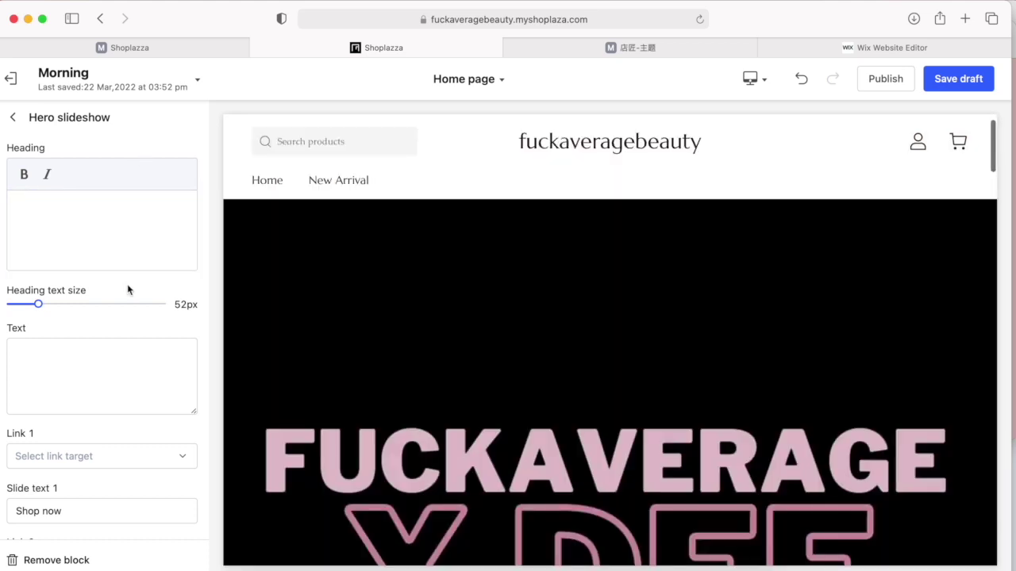
# Examine the logo slide's text, link, button, image and focal point settings alongside its homepage preview.
pyautogui.scroll(-4, 127, 288)
pyautogui.scroll(-5, 373, 355)
pyautogui.scroll(-2, 374, 355)
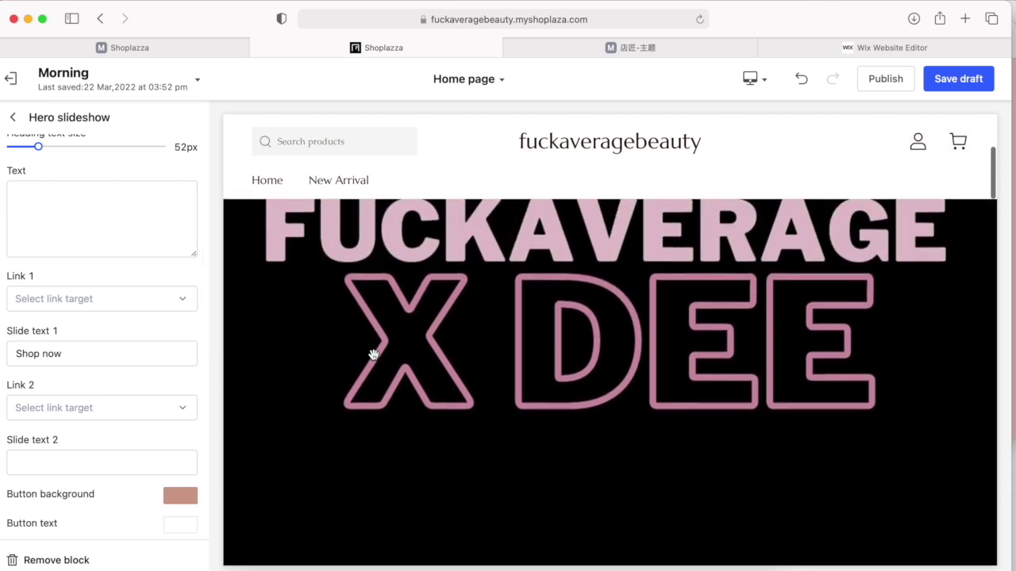
pyautogui.scroll(3, 103, 254)
pyautogui.scroll(-5, 95, 342)
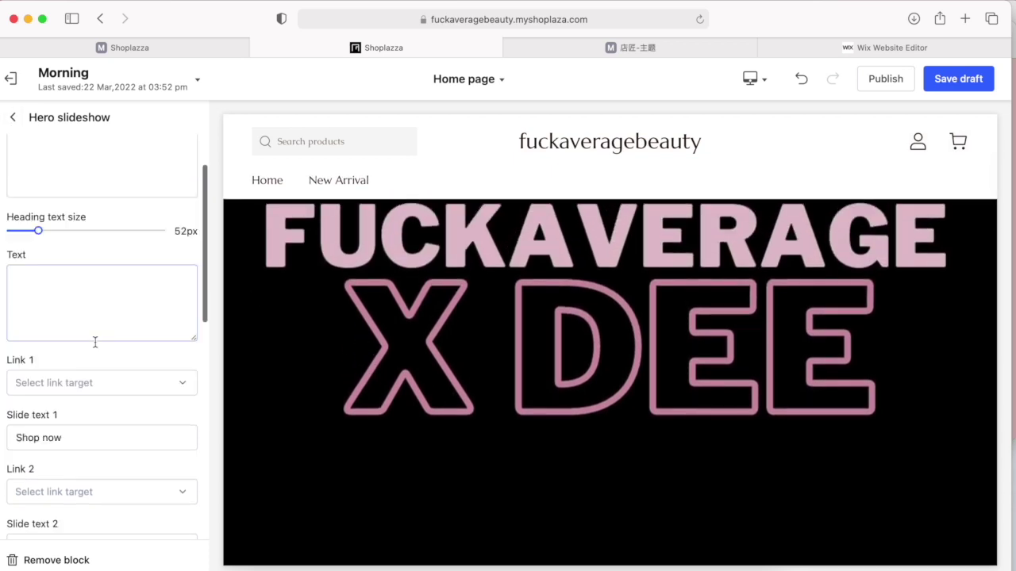
pyautogui.scroll(2, 95, 341)
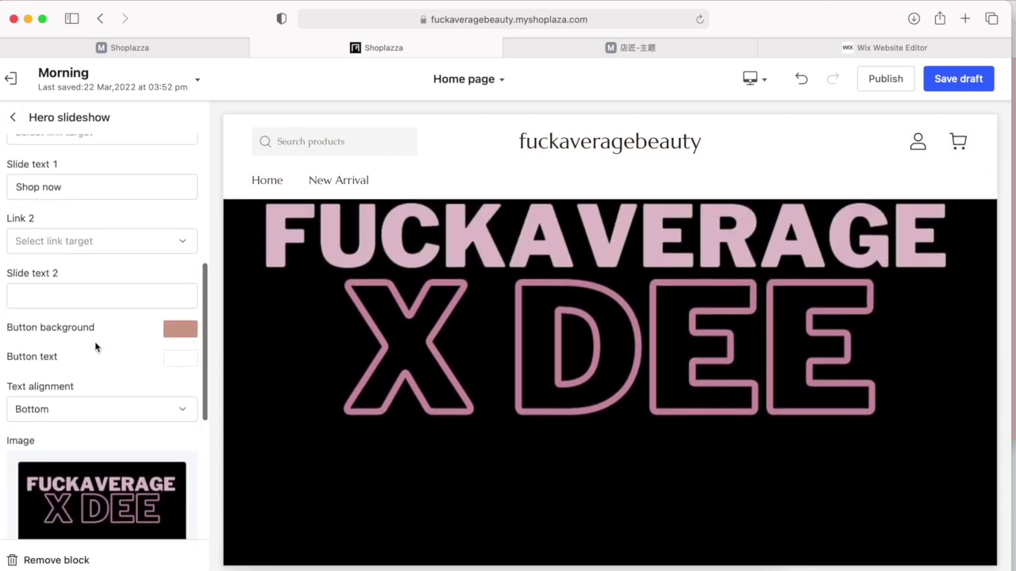
pyautogui.scroll(-5, 277, 437)
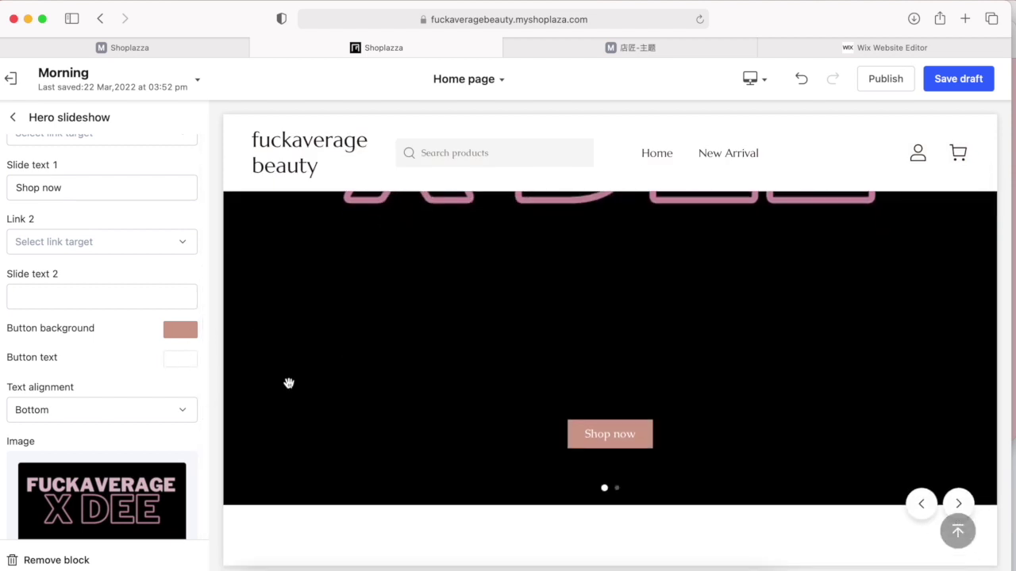
pyautogui.scroll(-3, 188, 362)
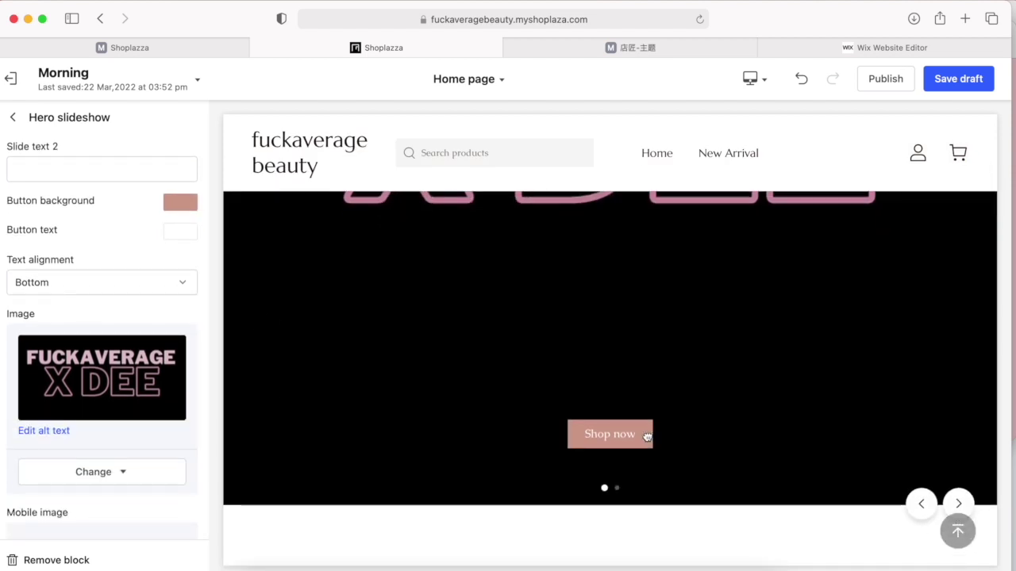
pyautogui.scroll(-4, 93, 421)
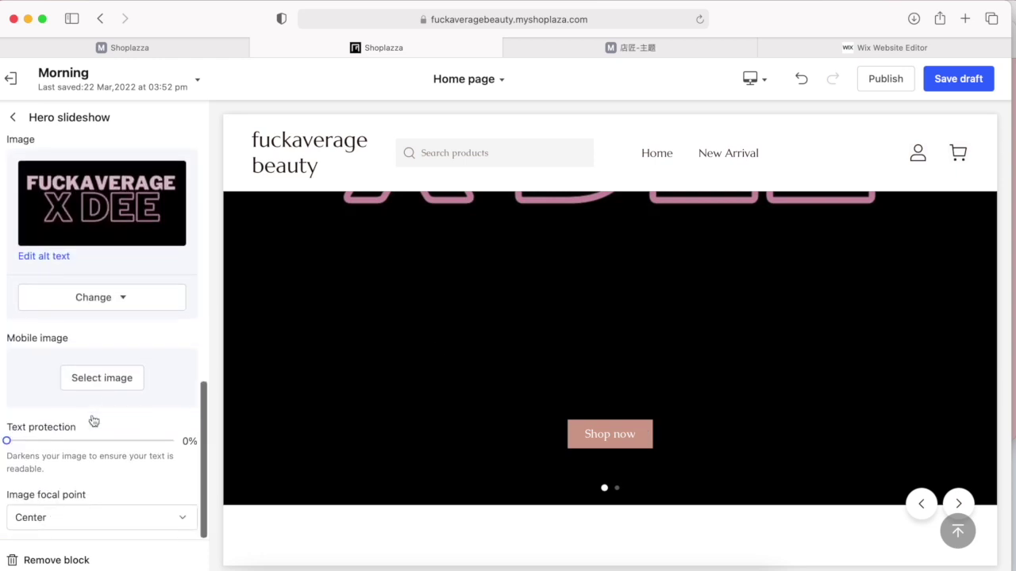
pyautogui.scroll(6, 69, 455)
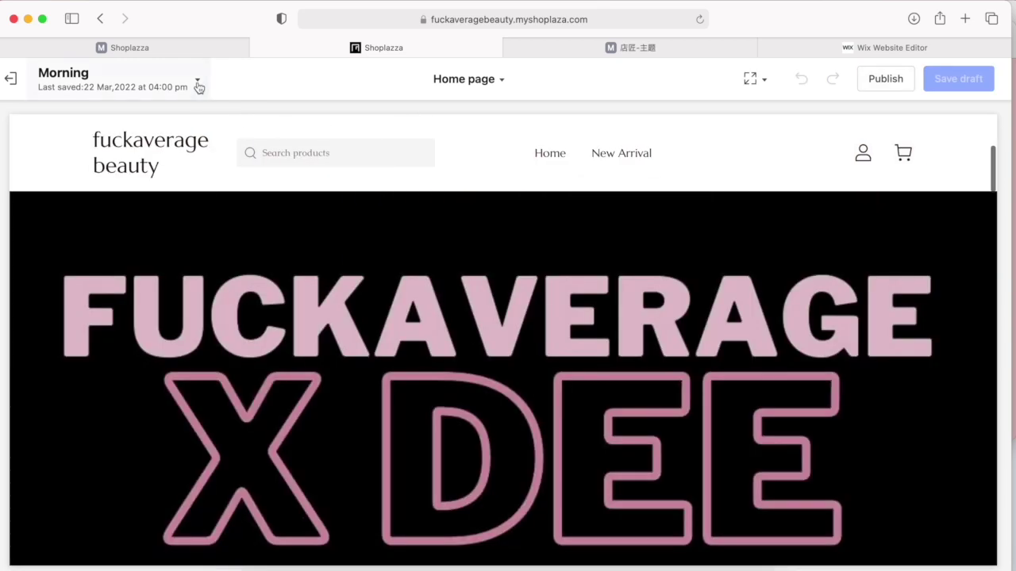
# View the Morning theme's options and look through the full-width home page preview.
pyautogui.click(197, 86)
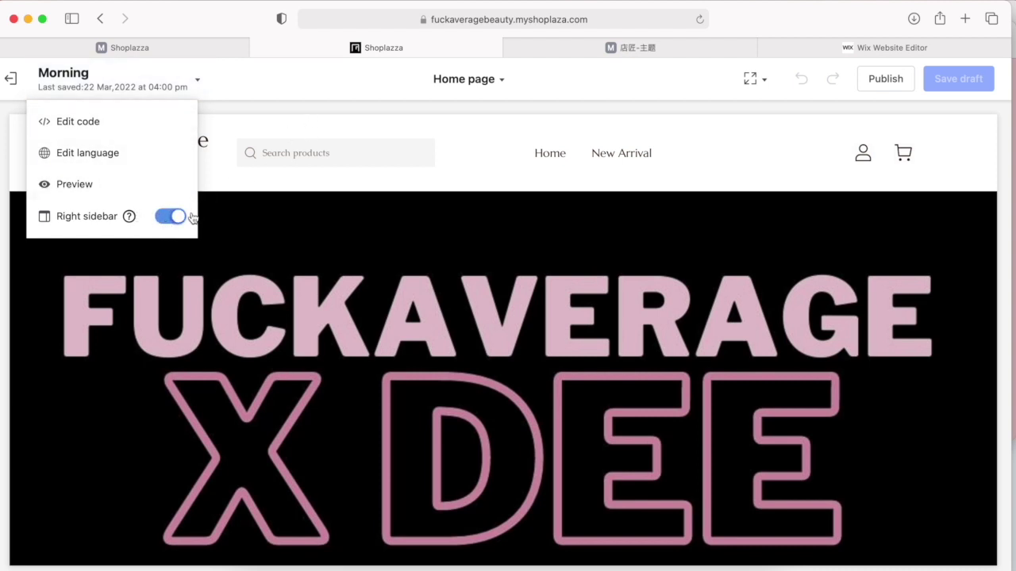
pyautogui.click(342, 115)
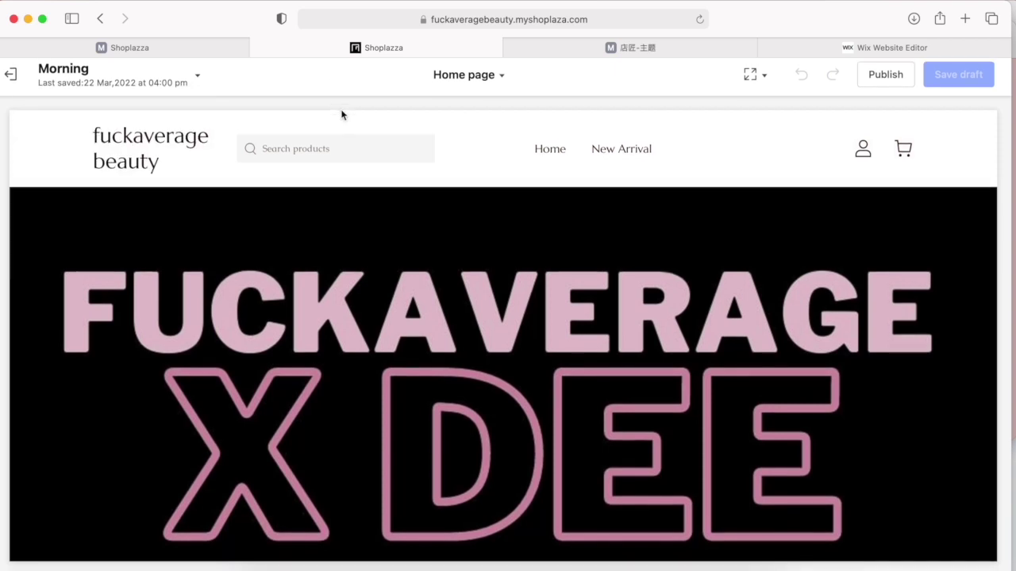
pyautogui.scroll(-8, 322, 302)
pyautogui.scroll(-3, 322, 304)
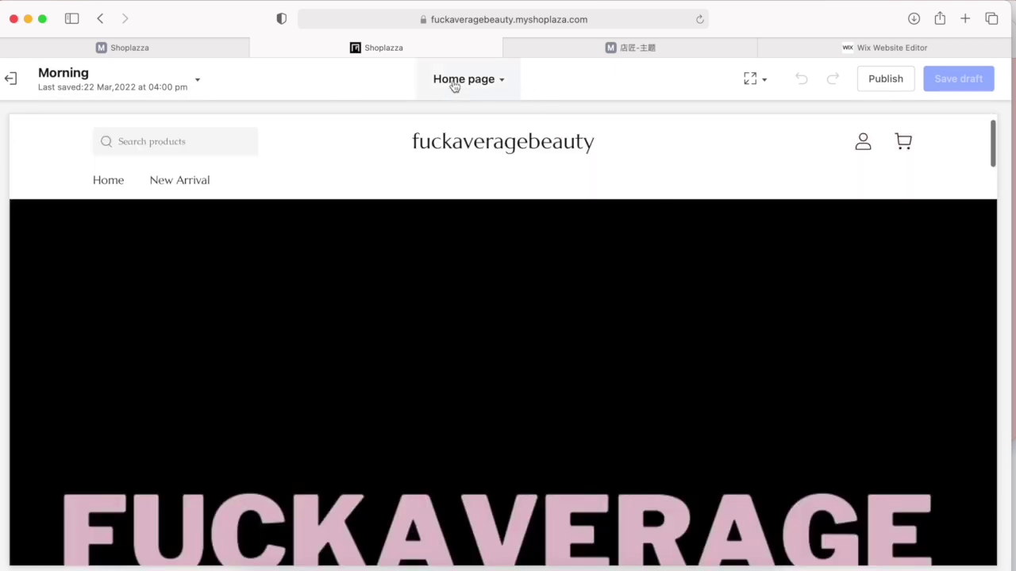
# Choose an entry in the editor's page list and open the Morning theme's code for editing.
pyautogui.click(475, 82)
pyautogui.click(471, 179)
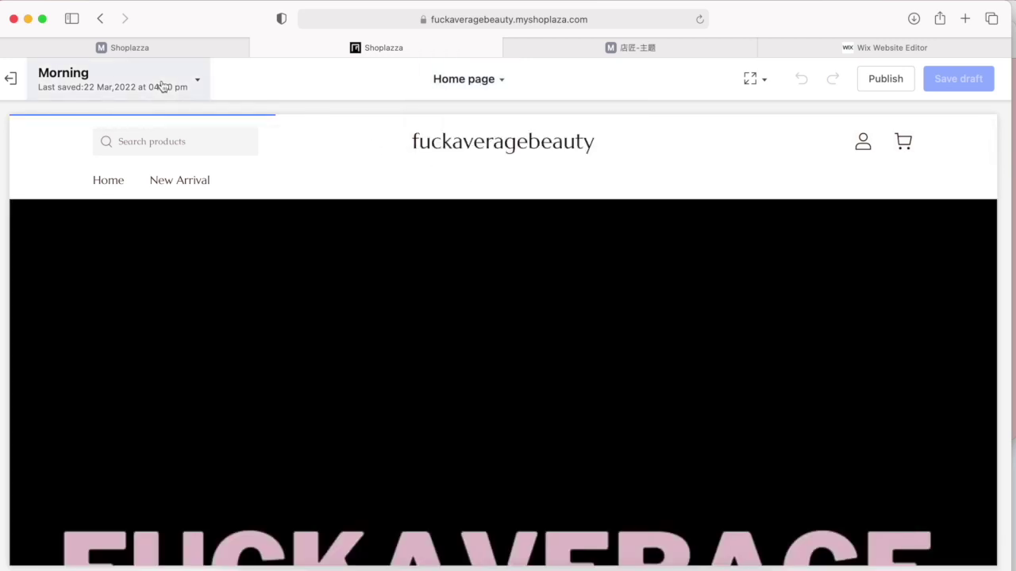
pyautogui.click(165, 86)
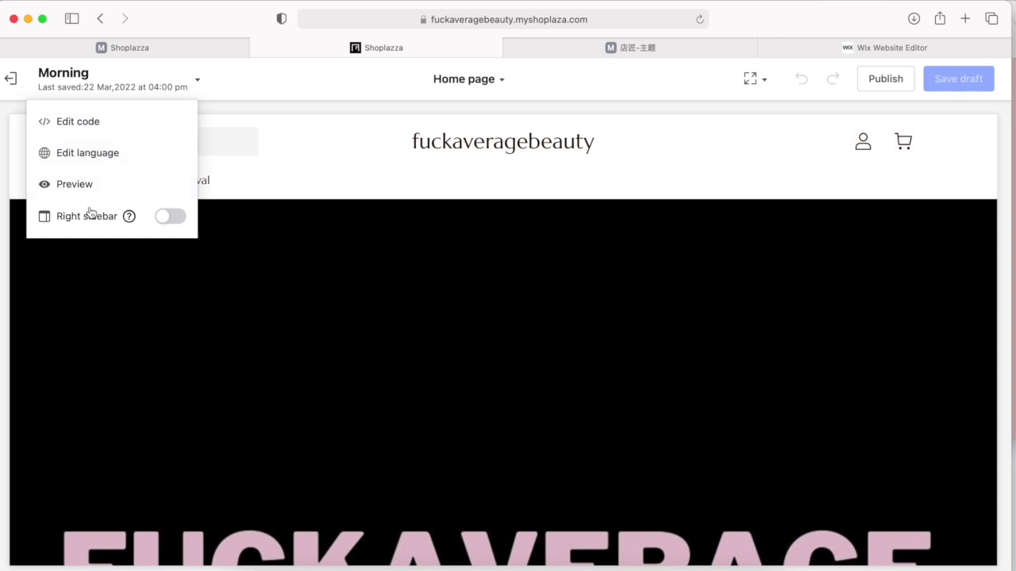
pyautogui.click(88, 123)
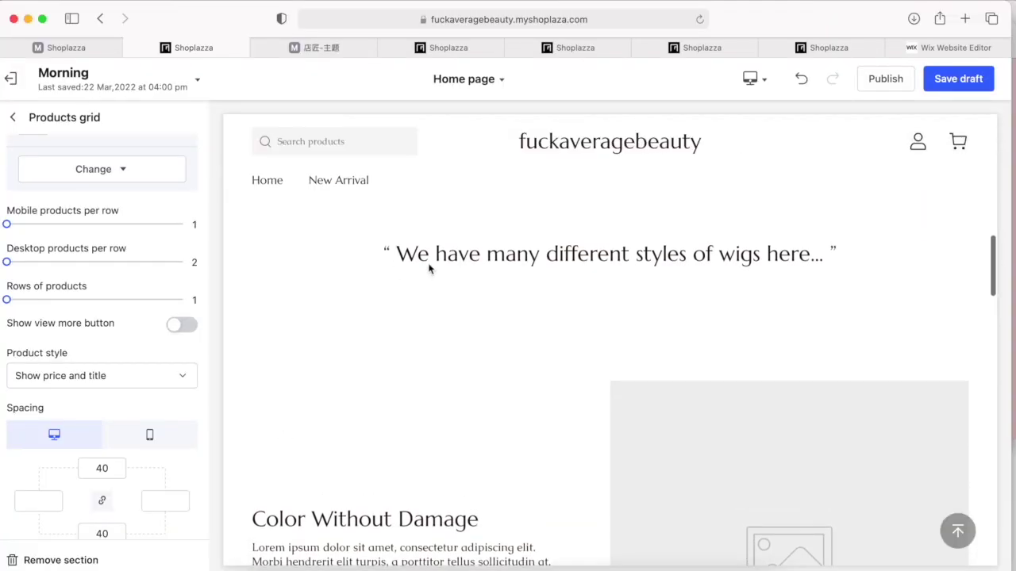
# Change the rich text heading about wigs to "We have many different lashes...", keeping the surrounding quotation marks.
pyautogui.click(13, 118)
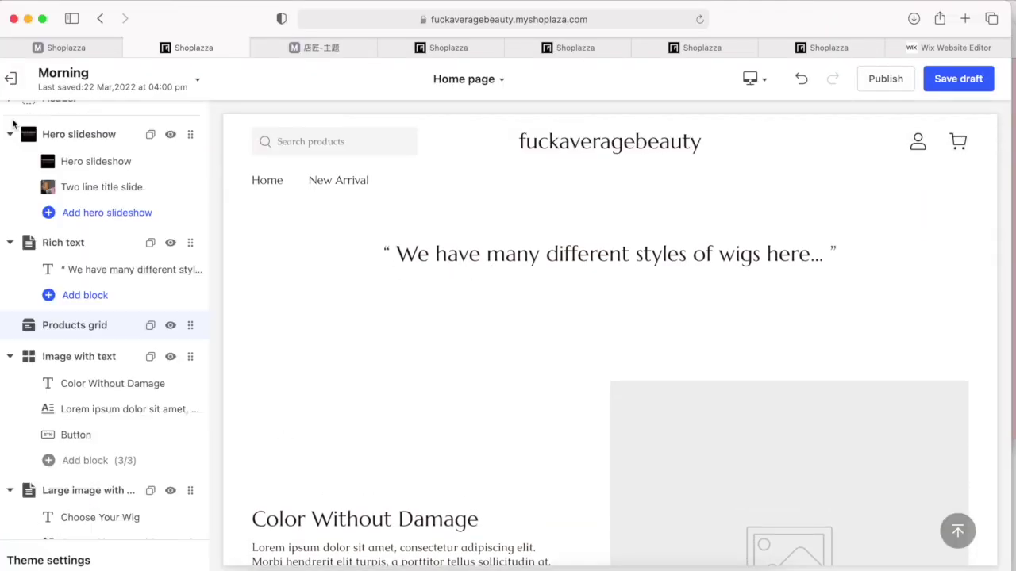
pyautogui.scroll(-1, 114, 363)
pyautogui.scroll(1, 129, 309)
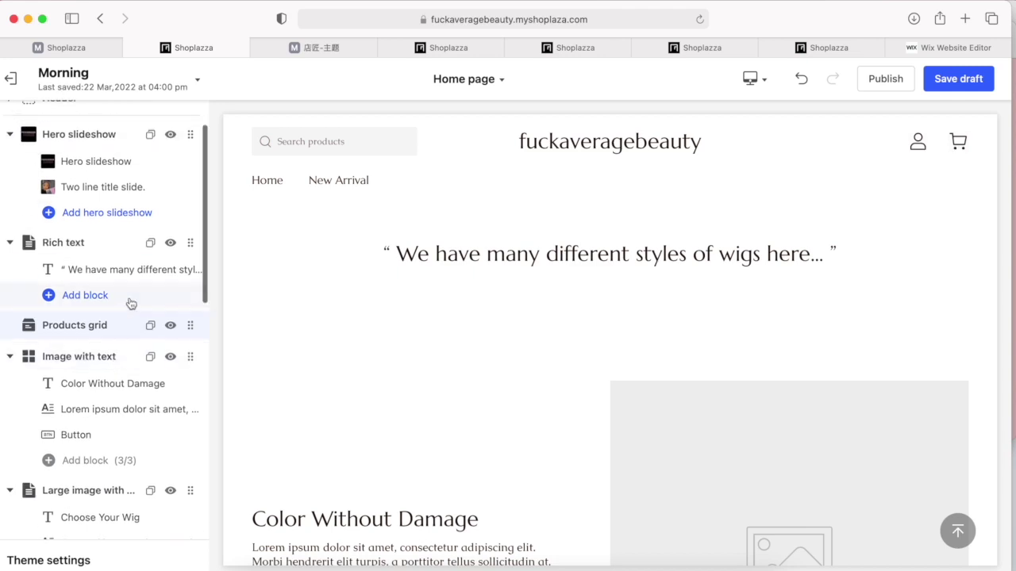
pyautogui.click(135, 276)
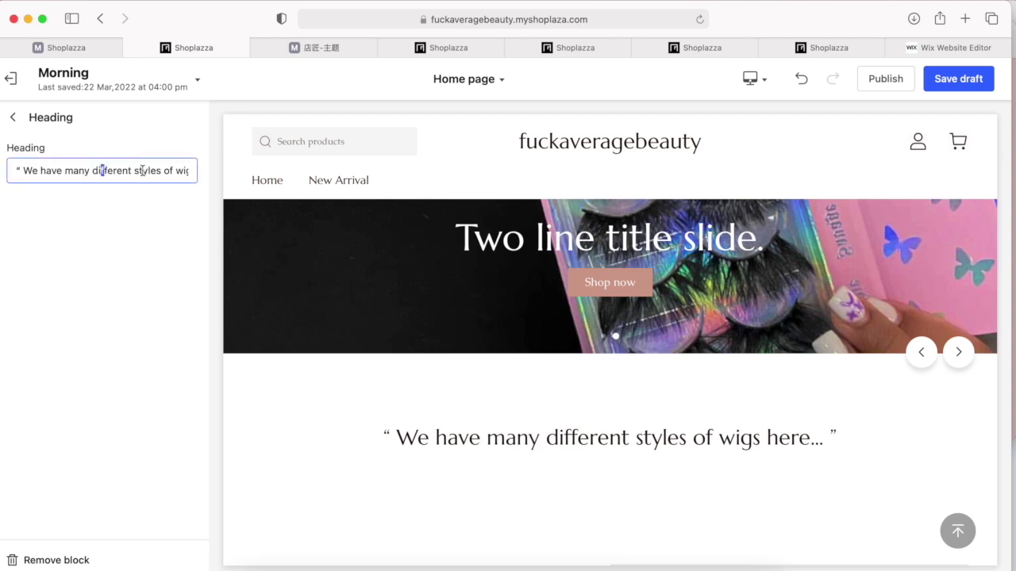
pyautogui.moveTo(132, 168); pyautogui.dragTo(159, 162)
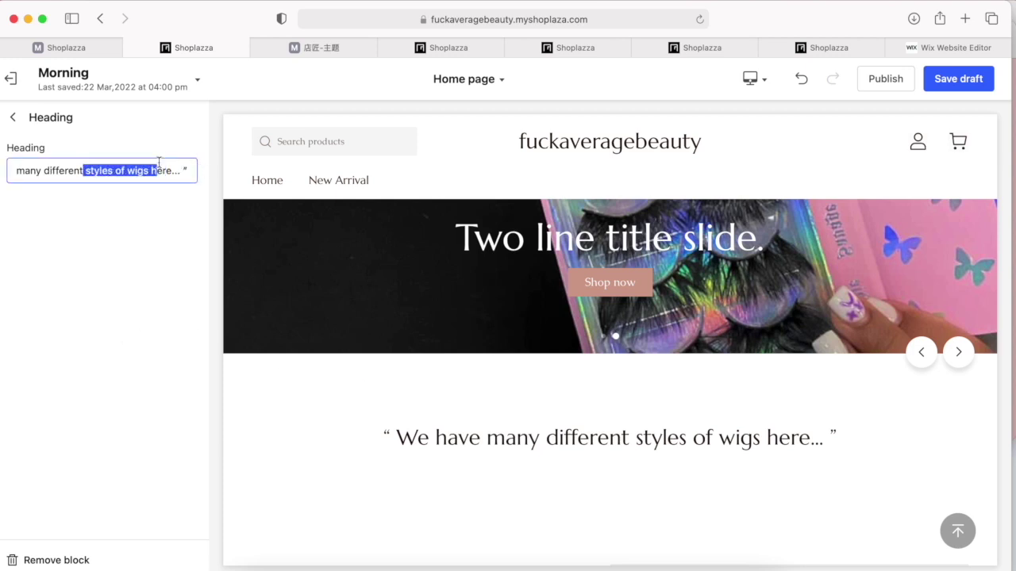
pyautogui.press('BackSpace')
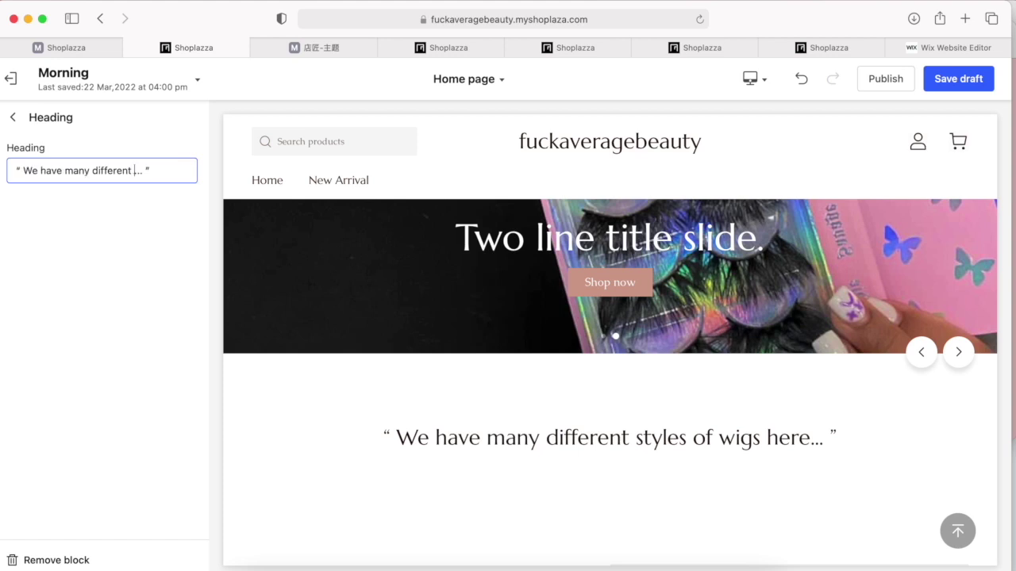
pyautogui.write('lashe')
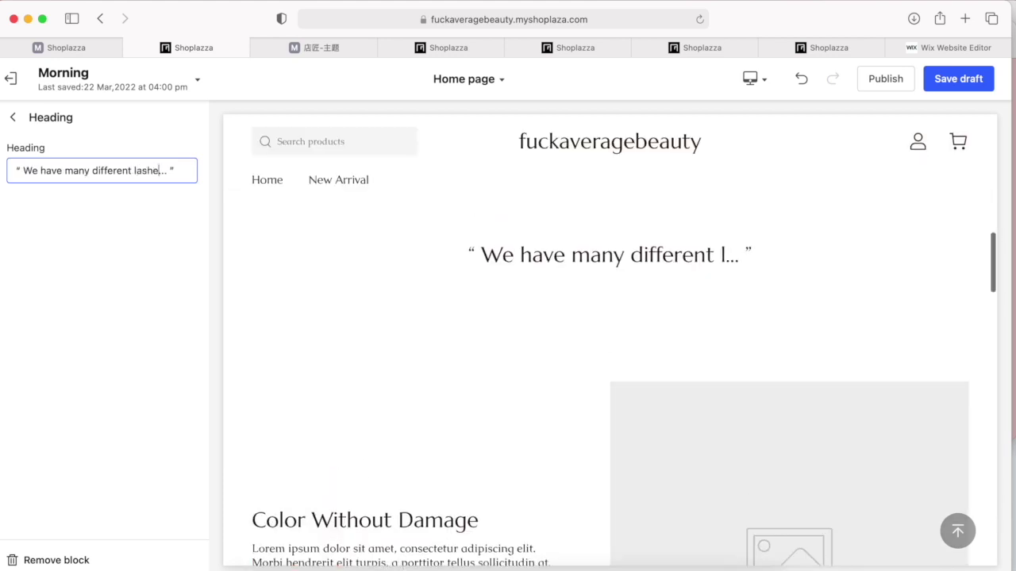
# Remove the Products grid section and insert the library picture of five lip gloss tubes into the Image with text section.
pyautogui.click(465, 291)
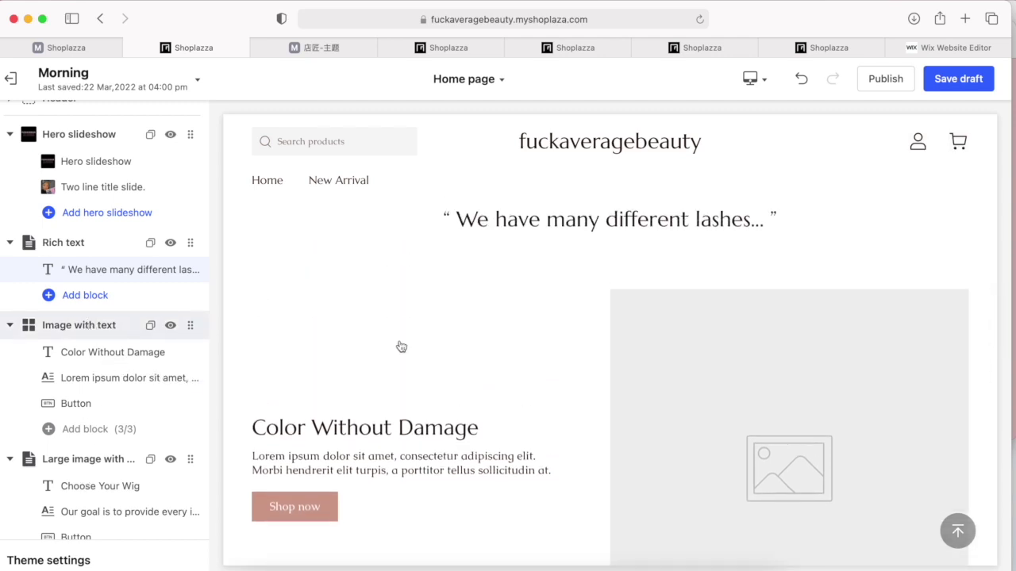
pyautogui.click(107, 379)
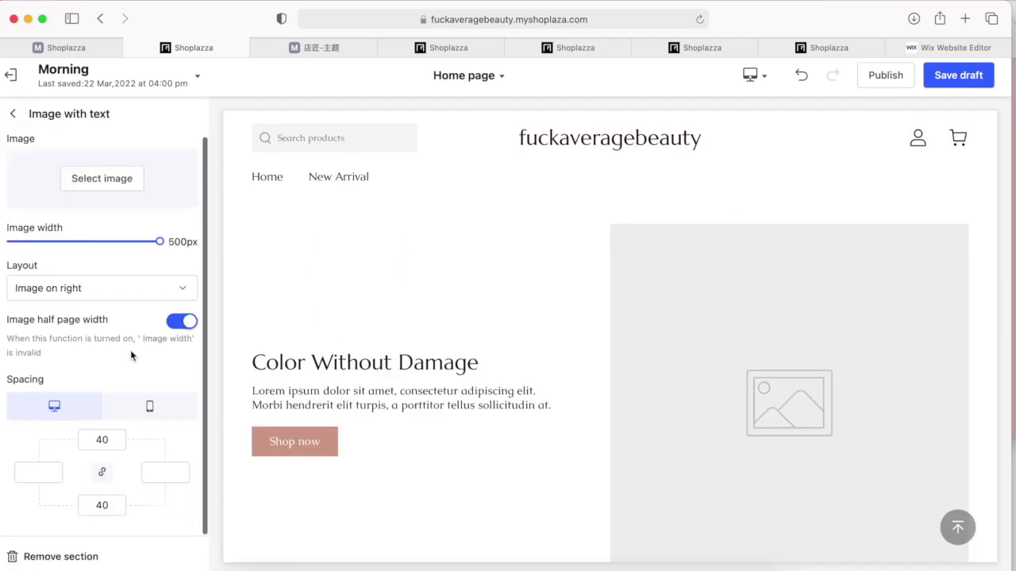
pyautogui.click(101, 181)
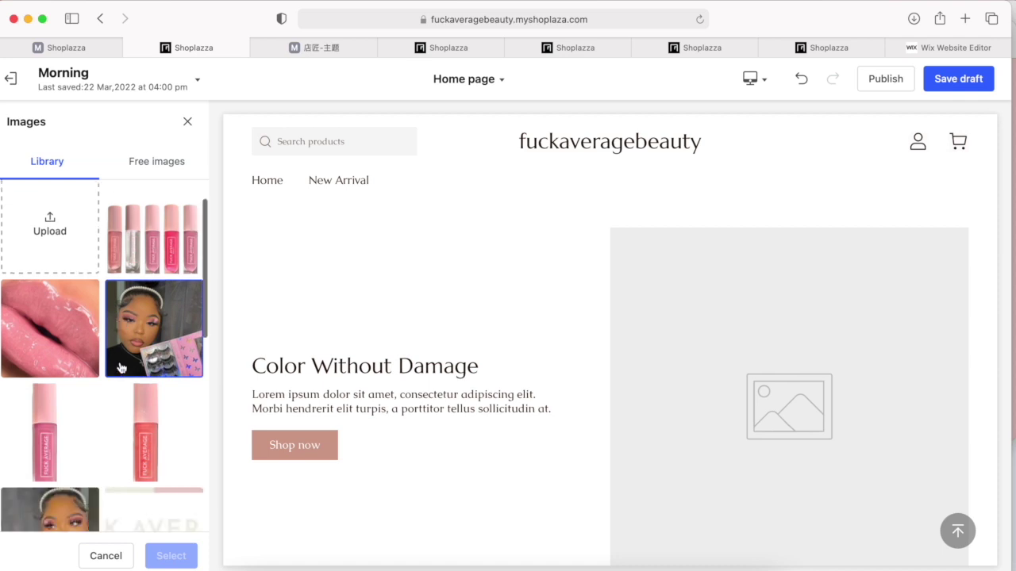
pyautogui.click(134, 242)
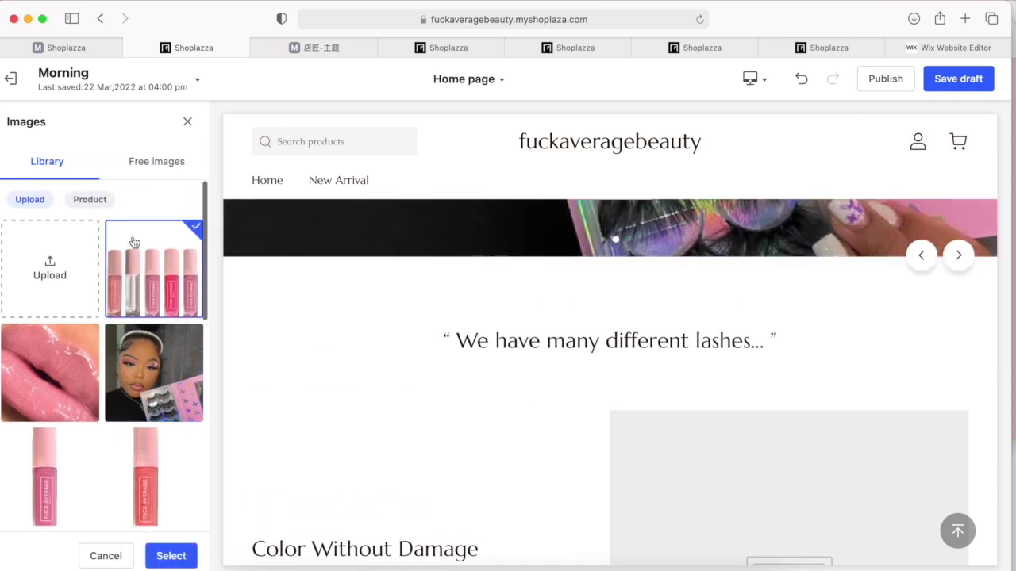
pyautogui.click(171, 556)
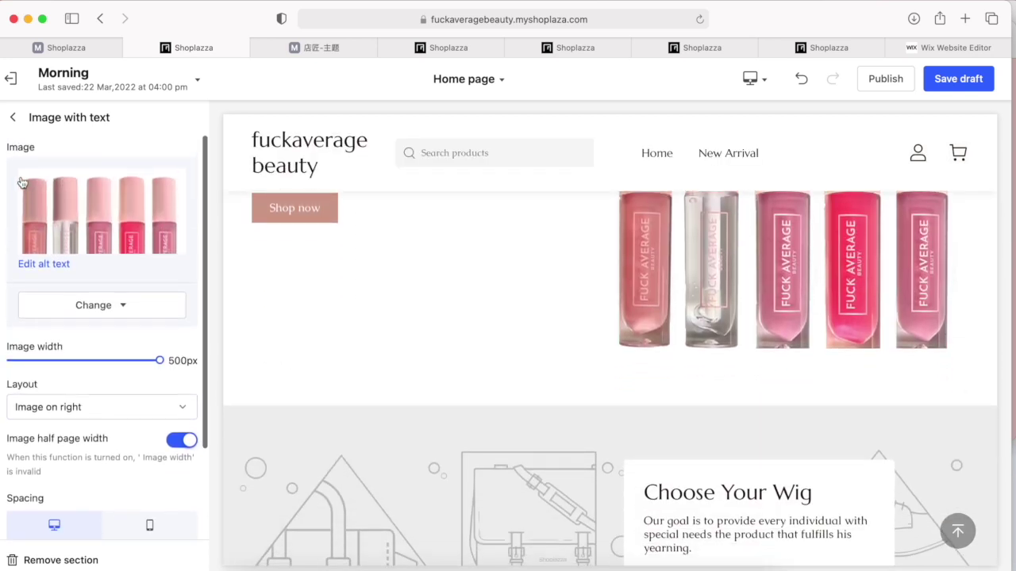
# Replace the Image with text section's heading with "Vegan & Cruelty Free Gloss".
pyautogui.click(13, 116)
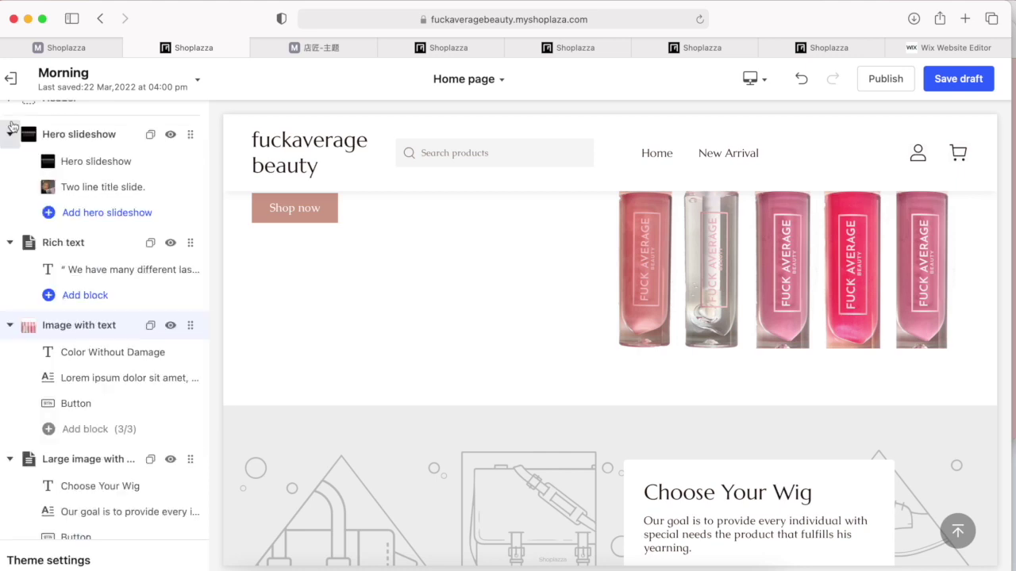
pyautogui.click(95, 352)
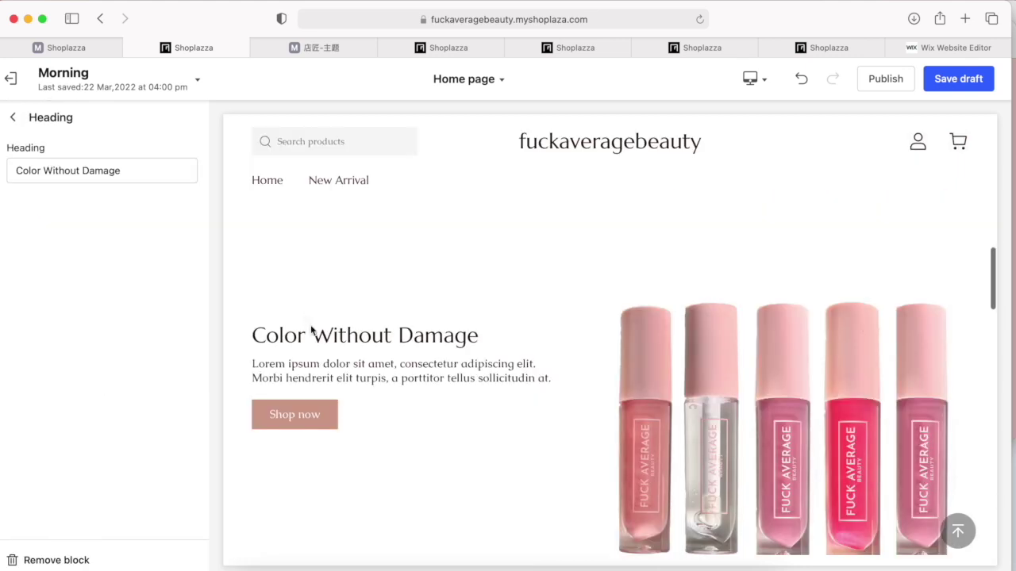
pyautogui.press('super+a')
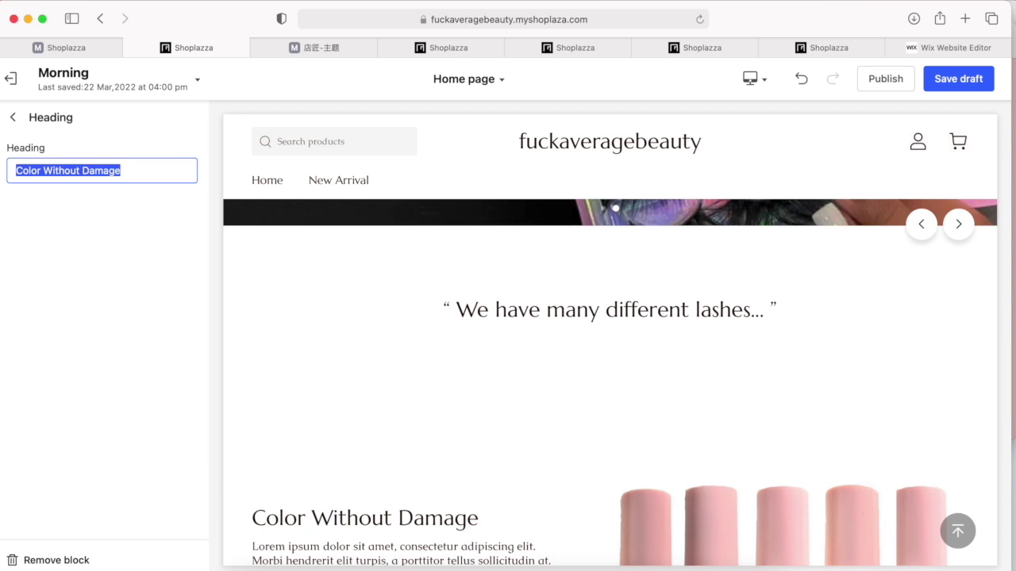
pyautogui.write('V')
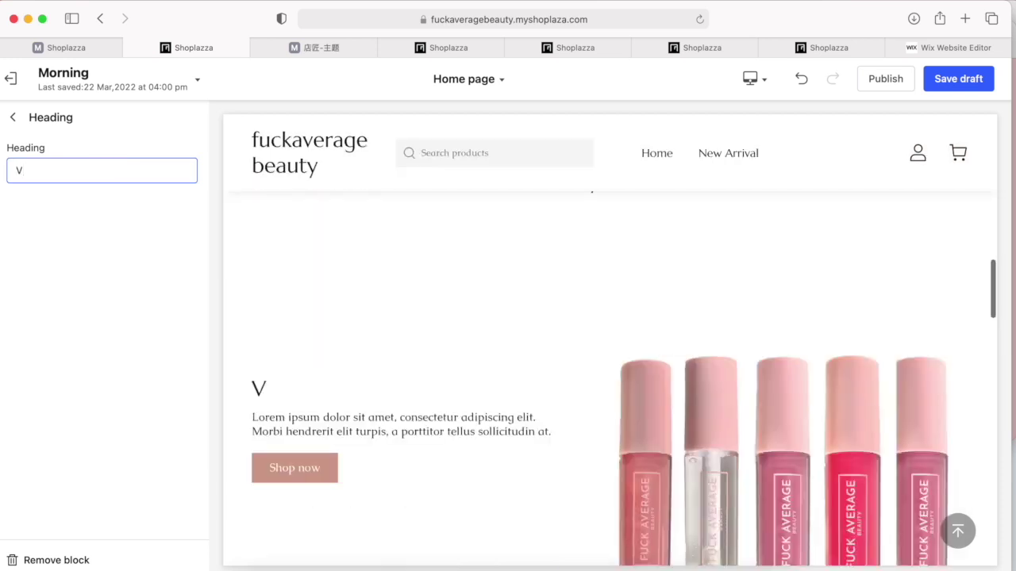
pyautogui.write('egan ')
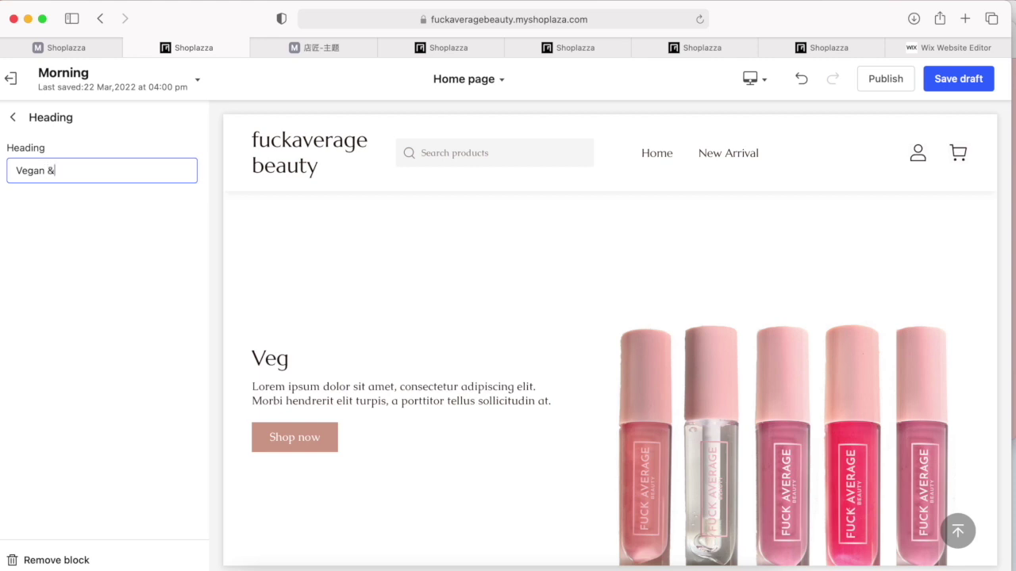
pyautogui.write('& ')
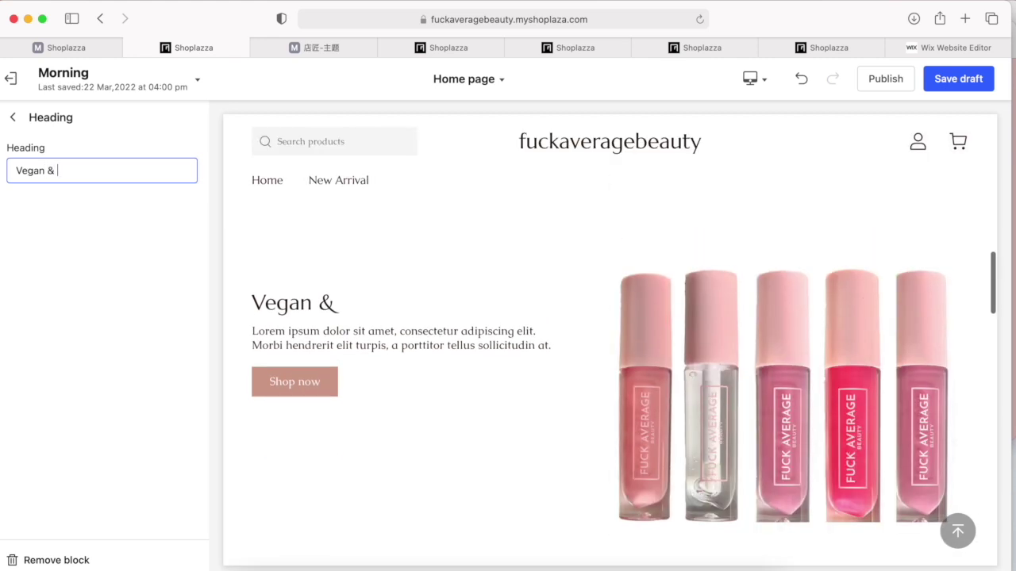
pyautogui.write('Crur')
pyautogui.press('BackSpace')
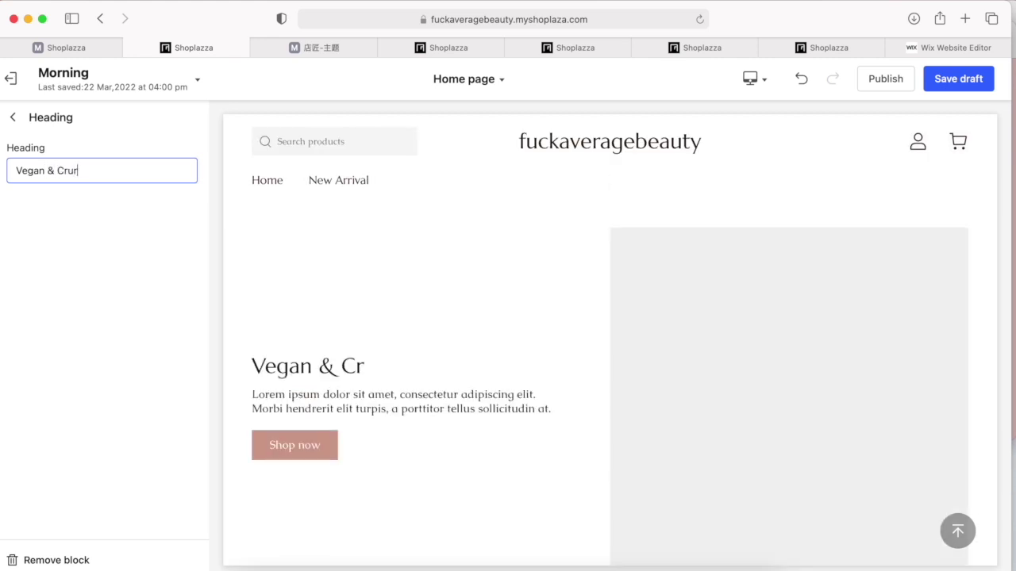
pyautogui.write('elty ')
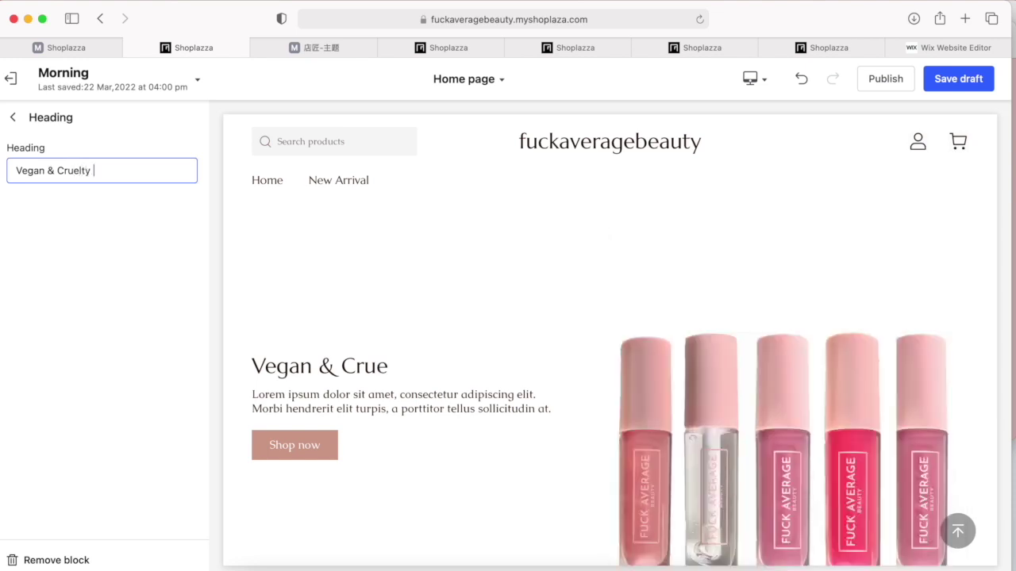
pyautogui.write('Fre')
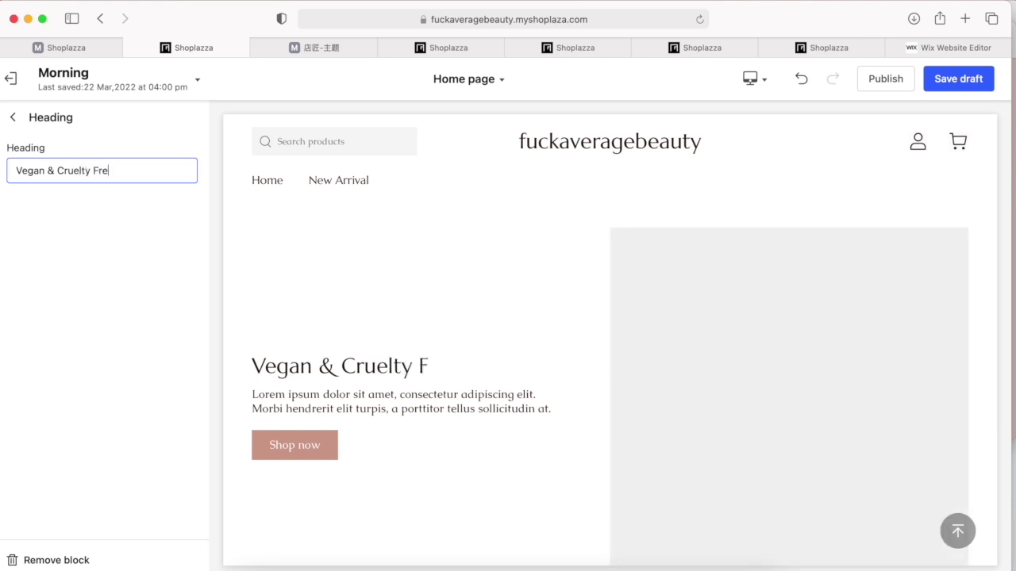
pyautogui.write('e G')
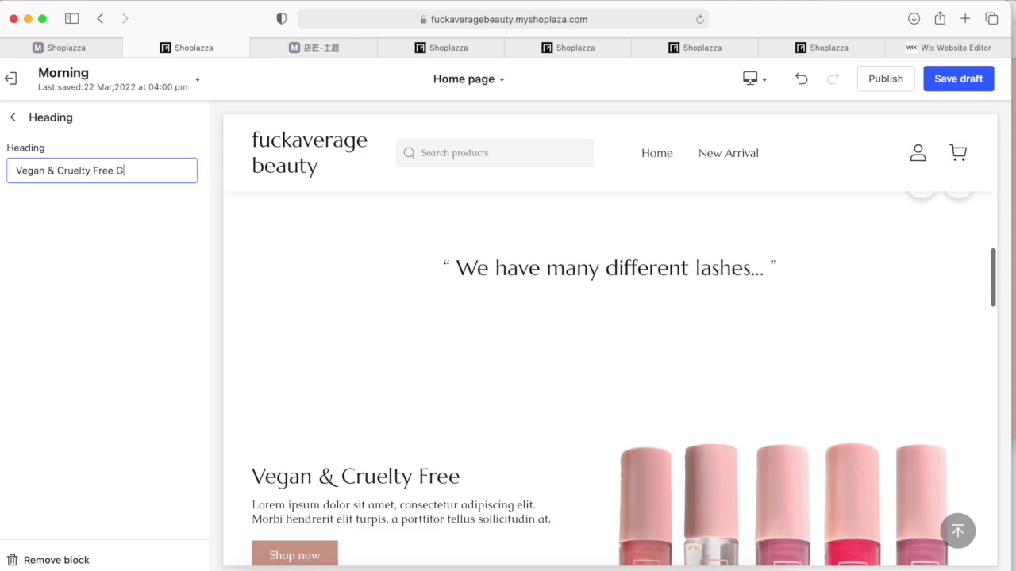
pyautogui.write('loss')
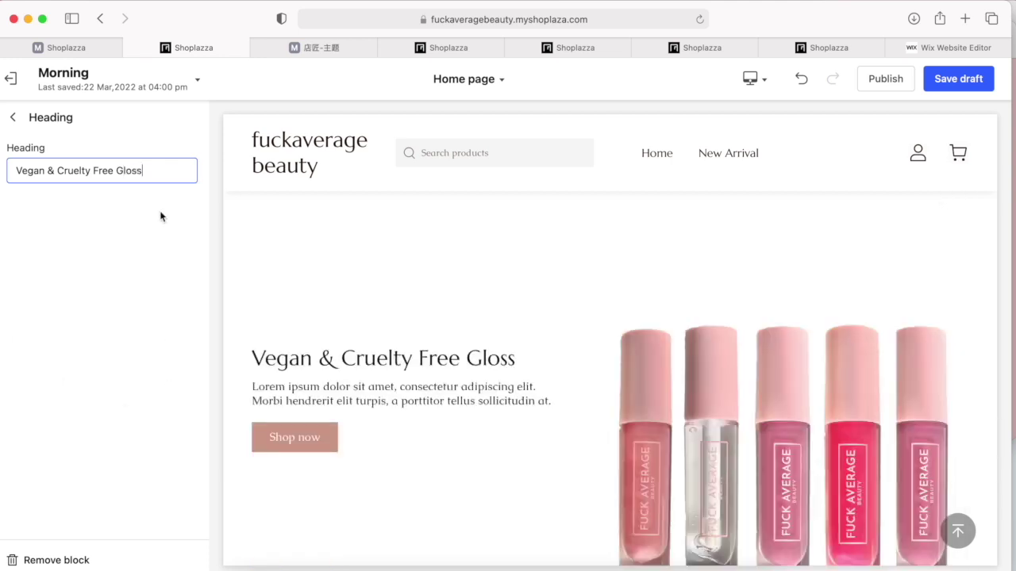
# Replace the placeholder paragraph under the gloss heading with two lines, "100% handmade gloss." and "Made in the USA.".
pyautogui.click(12, 118)
pyautogui.click(139, 267)
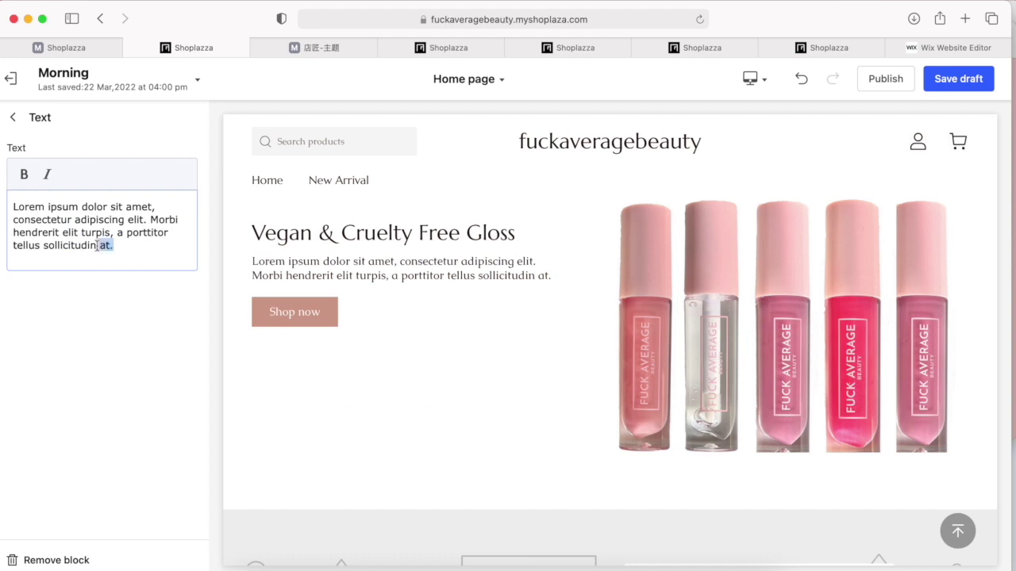
pyautogui.press('super+a')
pyautogui.write('L')
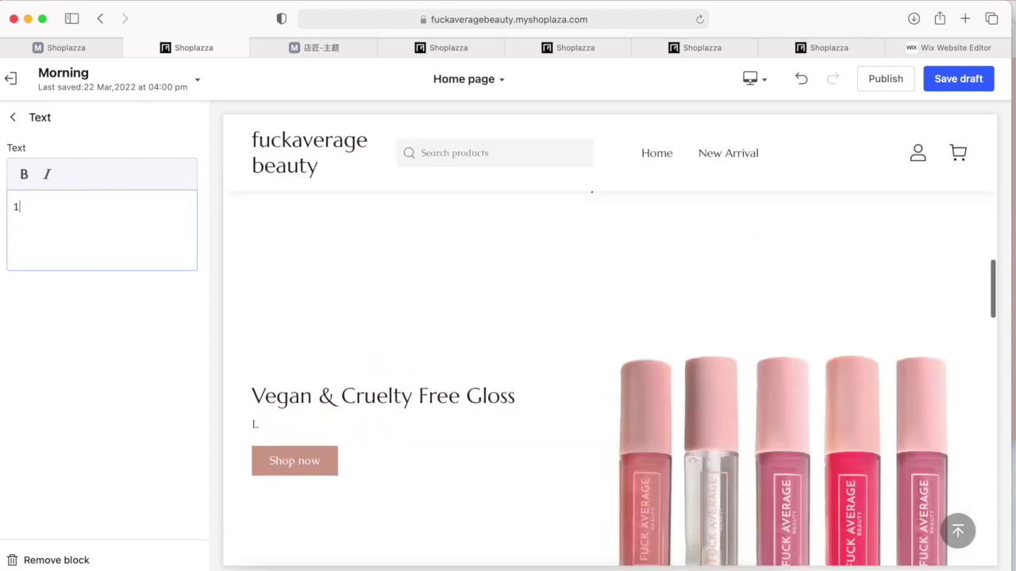
pyautogui.write('00% ')
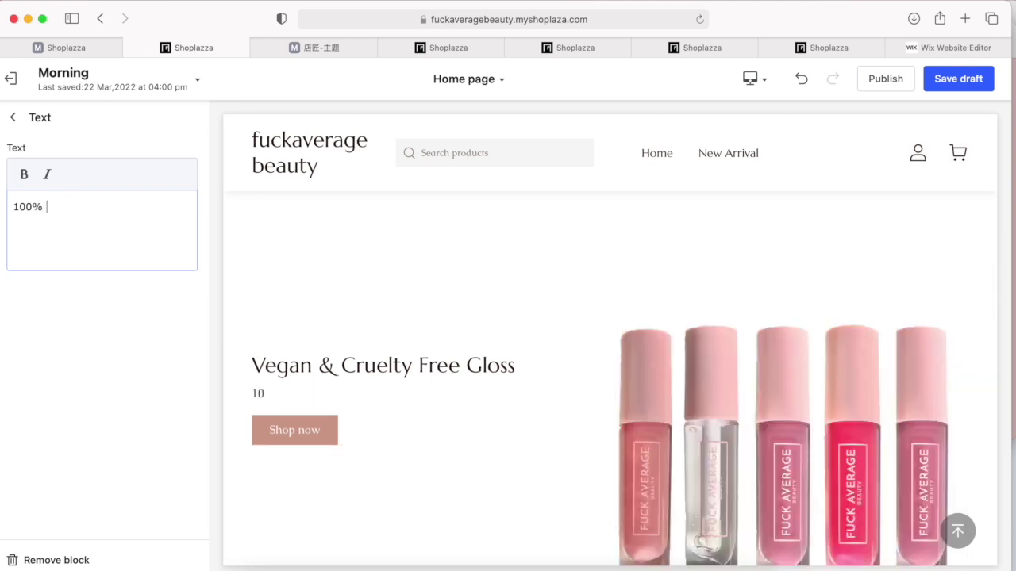
pyautogui.write('handmade')
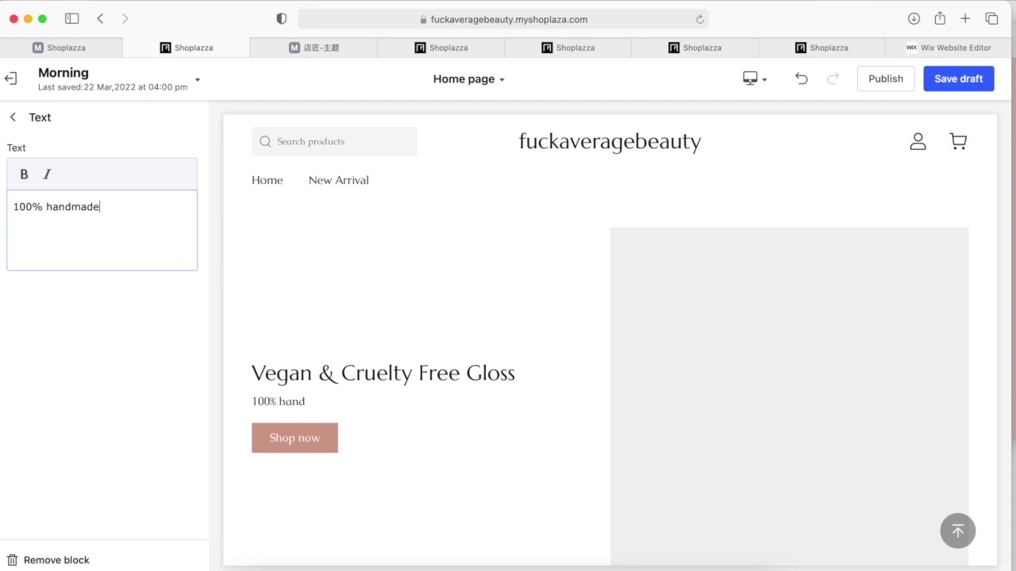
pyautogui.write(' gloss')
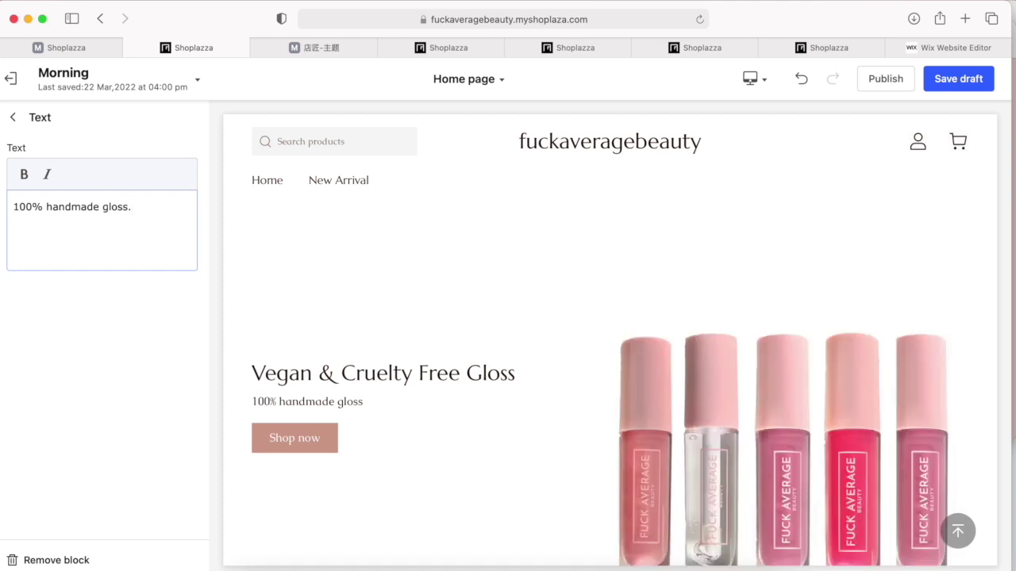
pyautogui.write('.')
pyautogui.press('Return')
pyautogui.write('Made in the USA.')
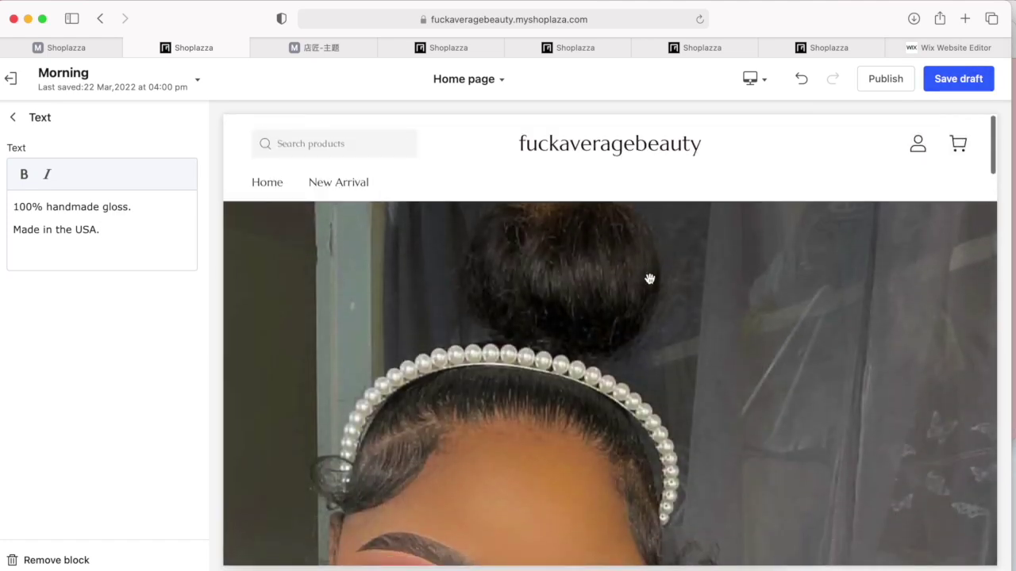
# Remove the "Choose Your Wig" large image section from the home page and open the Products carousel section's settings.
pyautogui.scroll(-5, 571, 279)
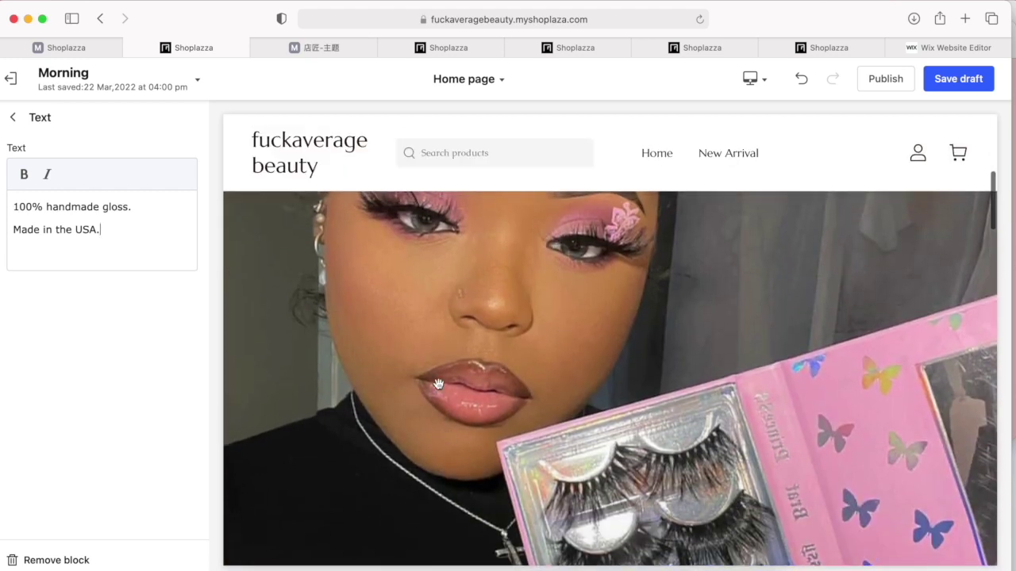
pyautogui.scroll(-6, 574, 306)
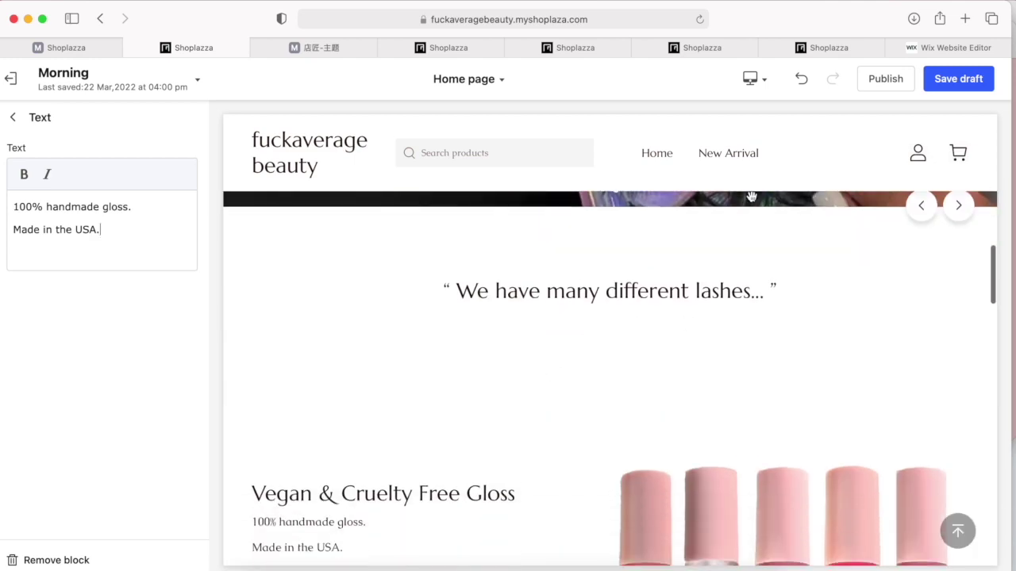
pyautogui.scroll(-3, 521, 334)
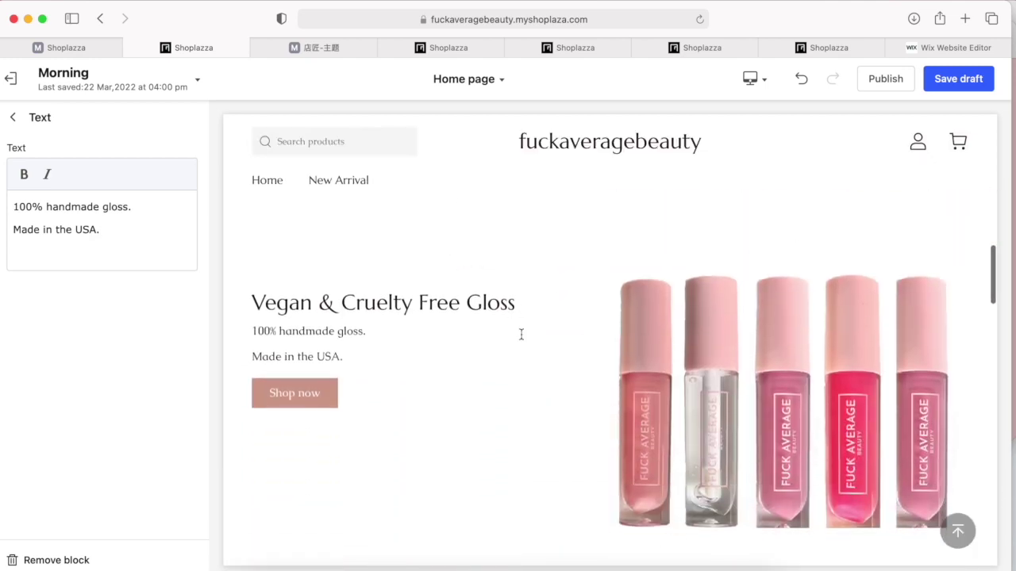
pyautogui.scroll(-12, 491, 425)
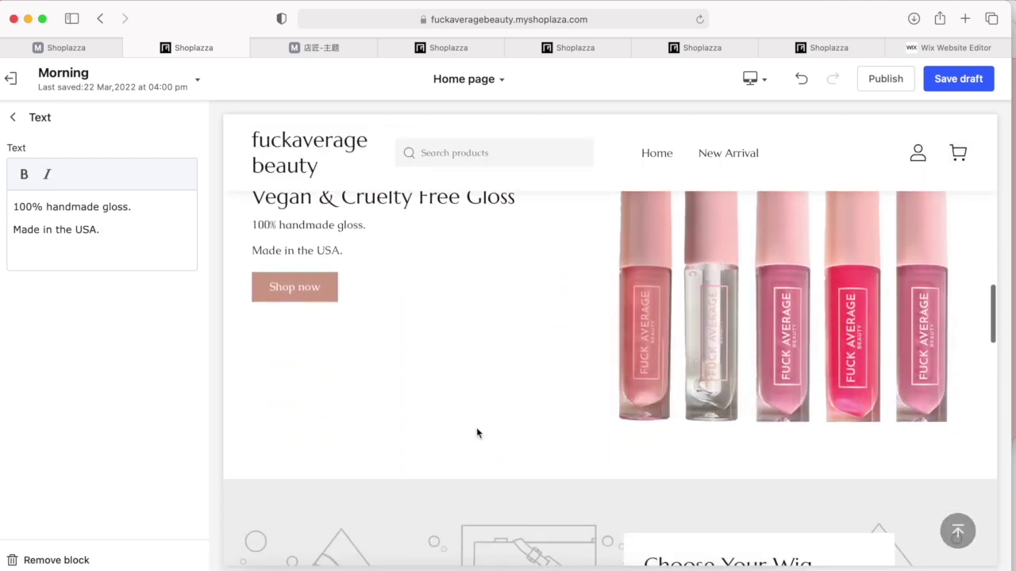
pyautogui.scroll(6, 476, 428)
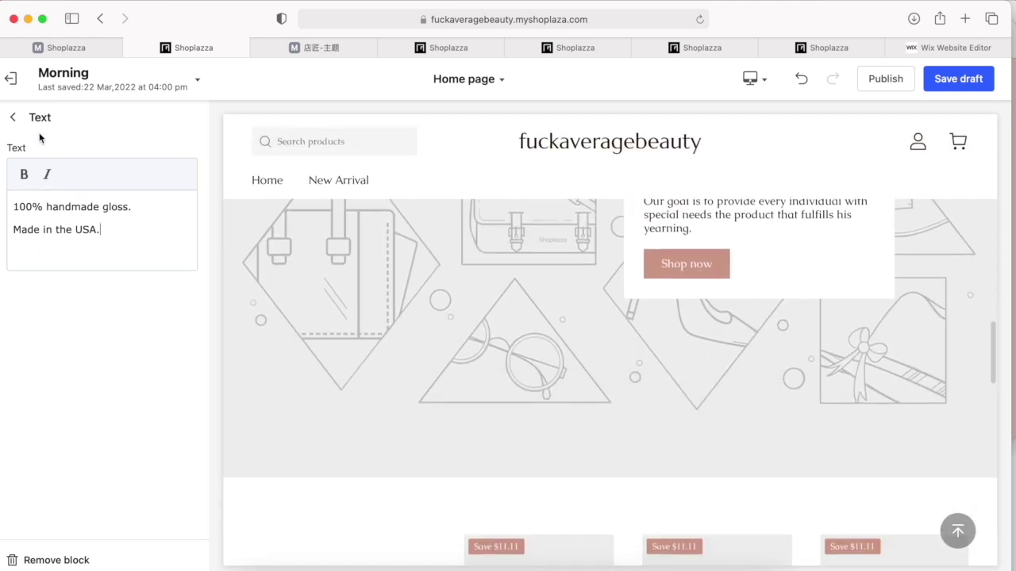
pyautogui.click(13, 117)
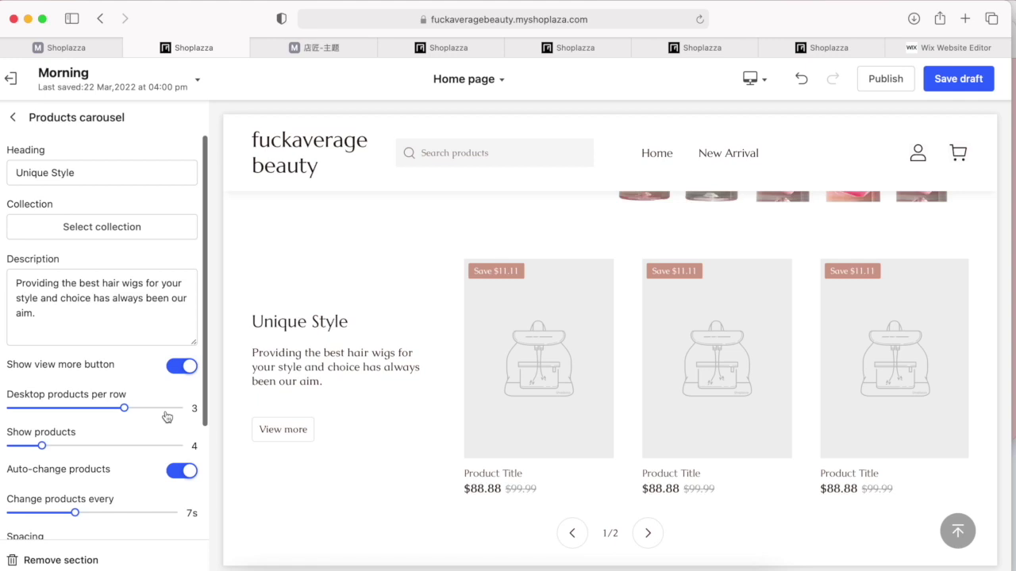
pyautogui.scroll(-3, 165, 415)
pyautogui.scroll(-2, 360, 383)
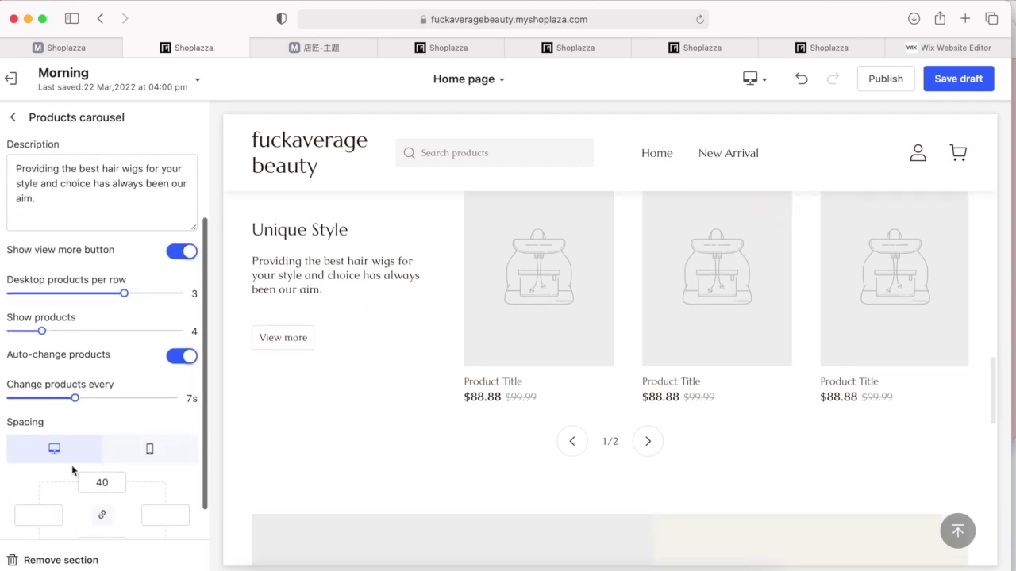
# Remove the Products carousel section and set the library's "48 HOURS ONLY 50% OFF" picture as the Split slideshow slide's image.
pyautogui.click(70, 560)
pyautogui.scroll(10, 400, 291)
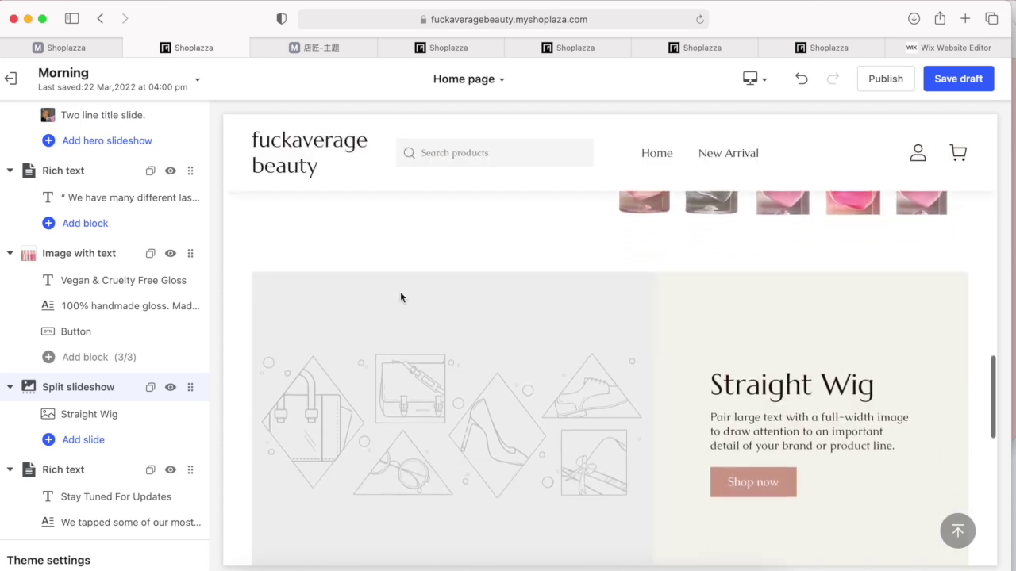
pyautogui.click(85, 415)
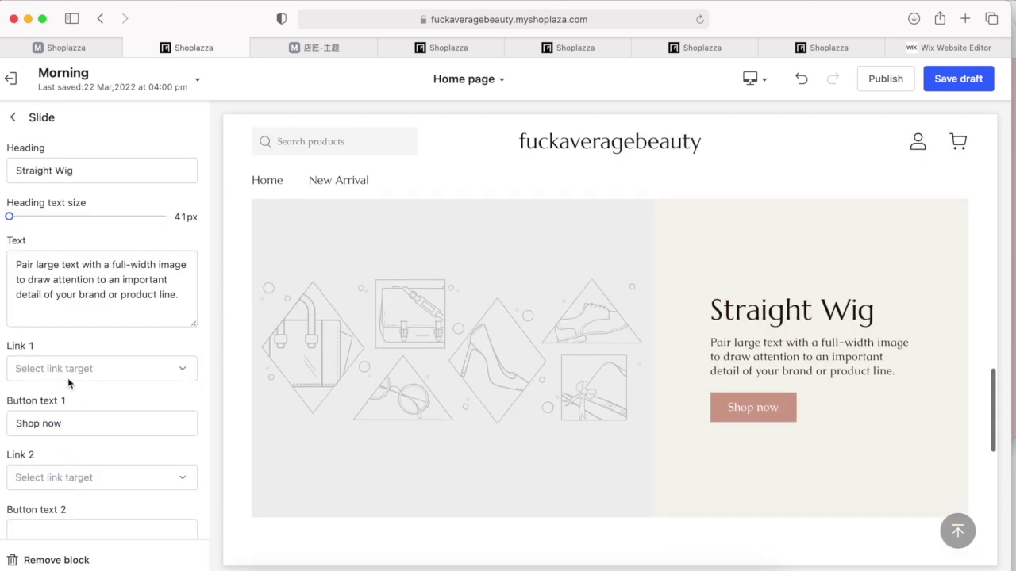
pyautogui.scroll(-2, 71, 365)
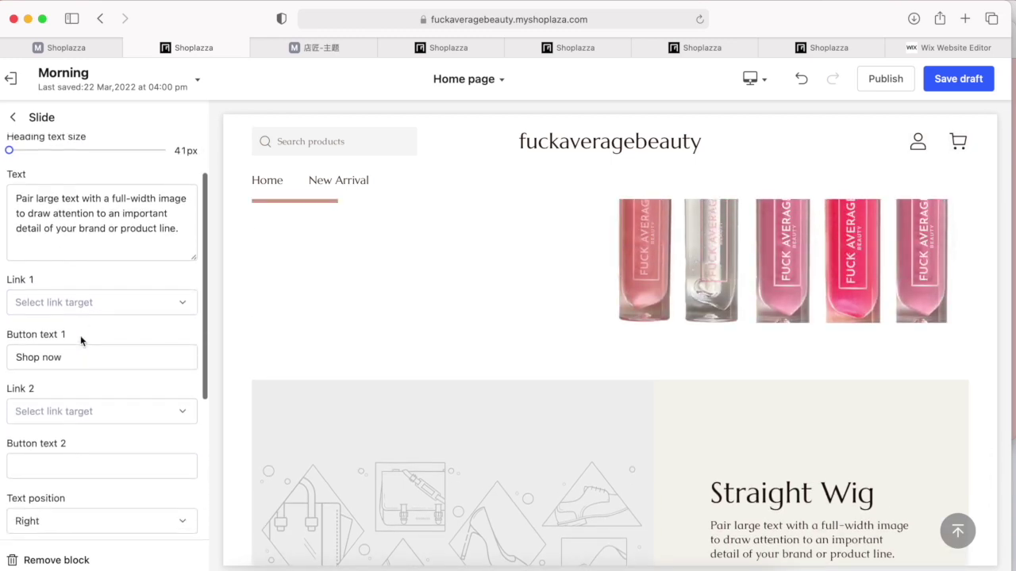
pyautogui.scroll(-5, 82, 339)
pyautogui.click(97, 373)
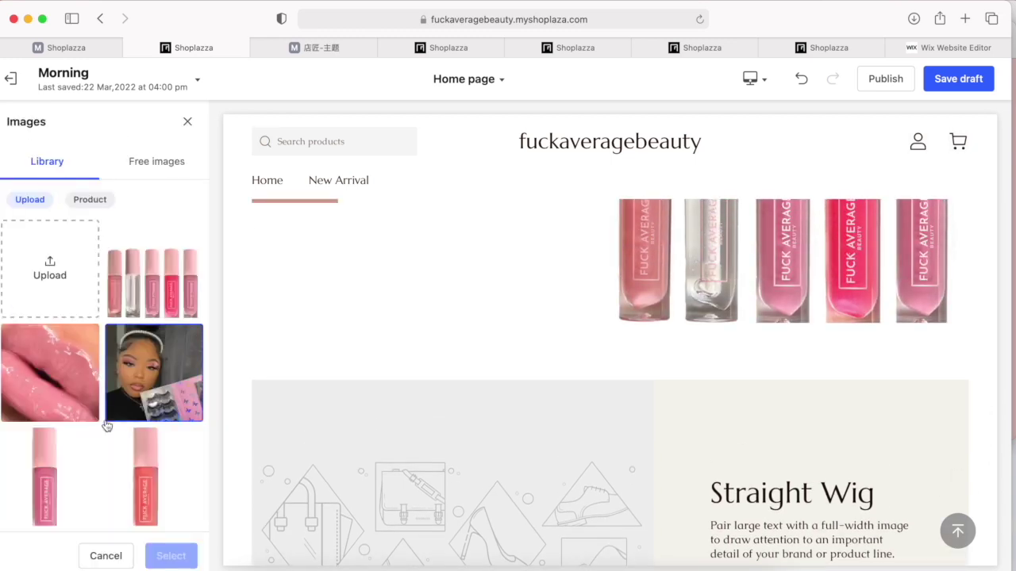
pyautogui.scroll(-10, 107, 426)
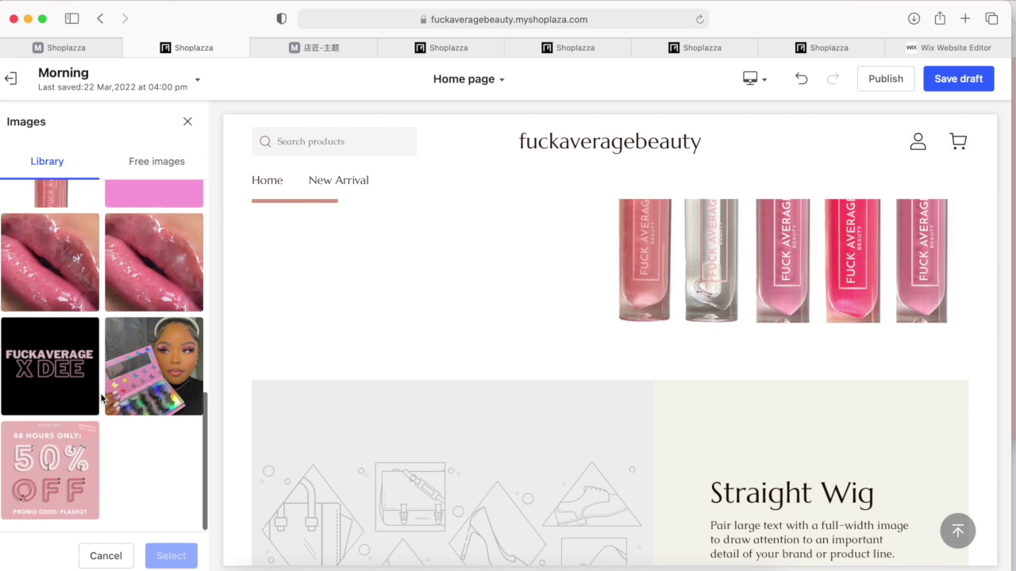
pyautogui.click(50, 470)
pyautogui.click(170, 556)
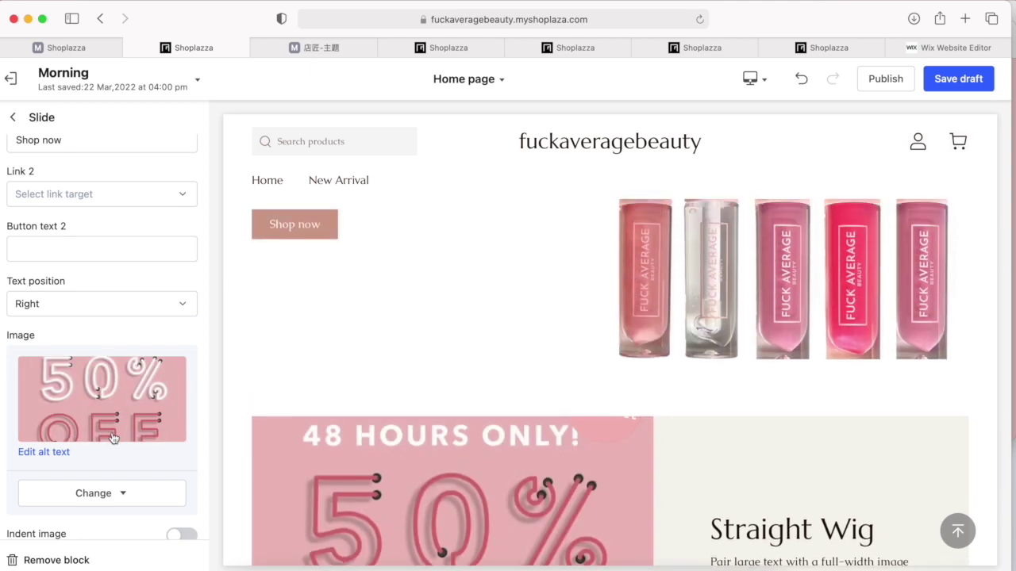
# Replace the "Straight Wig" slide heading with "ENJOY 50% OFF".
pyautogui.scroll(-5, 397, 326)
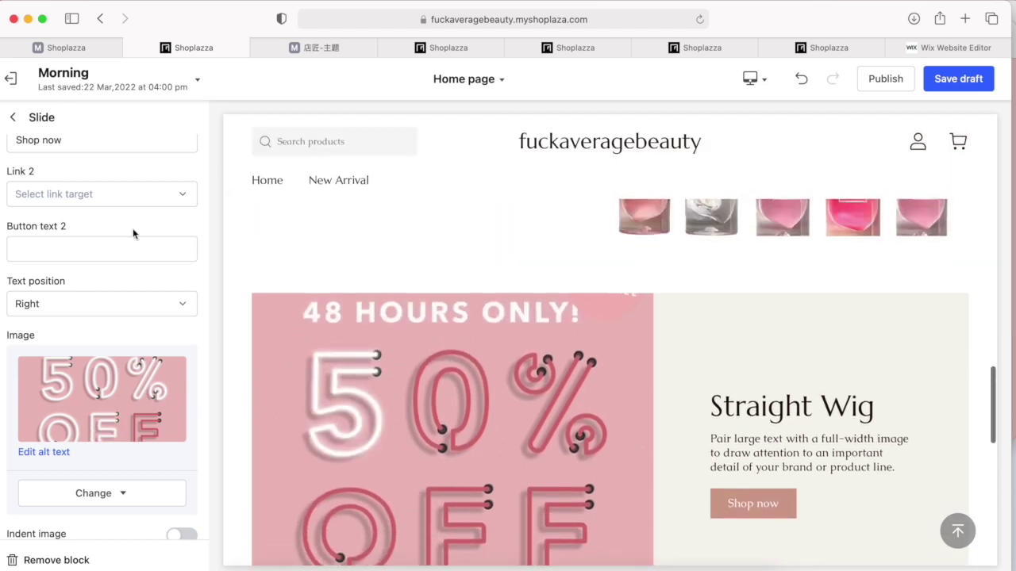
pyautogui.scroll(5, 100, 291)
pyautogui.scroll(3, 100, 292)
pyautogui.click(84, 170)
pyautogui.press('super+a')
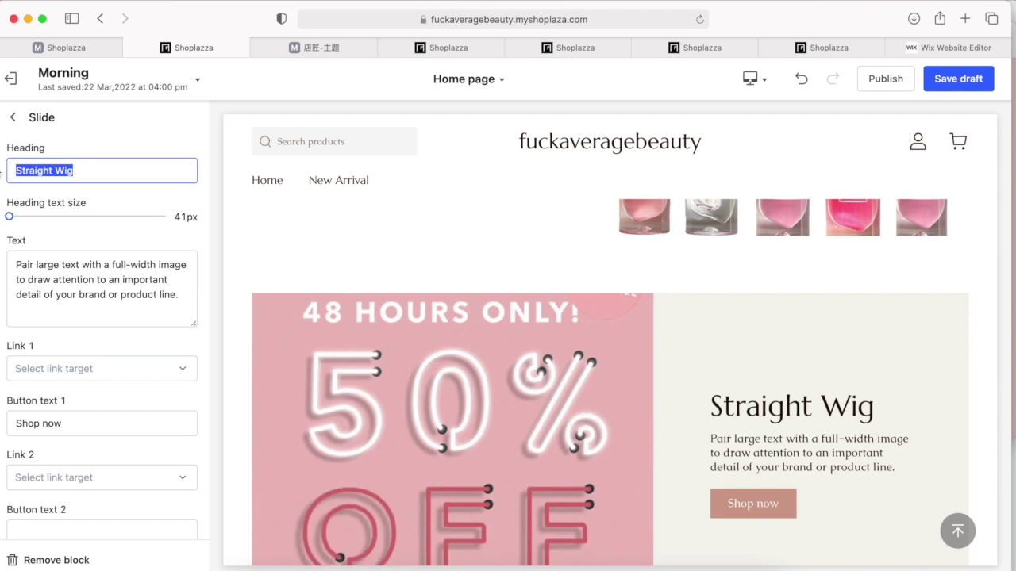
pyautogui.write('ENJOT ')
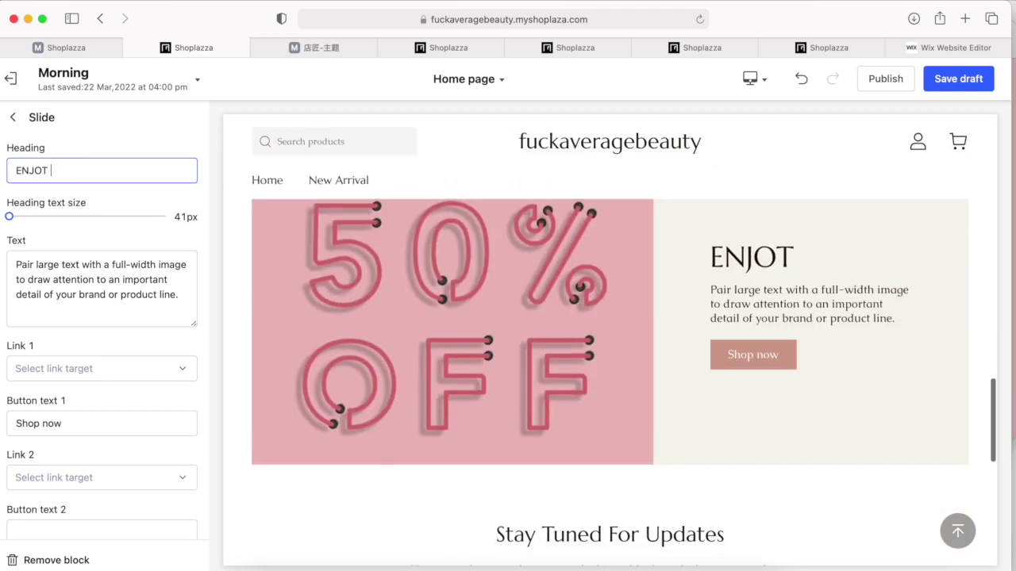
pyautogui.write('5')
pyautogui.press('BackSpace')
pyautogui.press('BackSpace')
pyautogui.press('BackSpace')
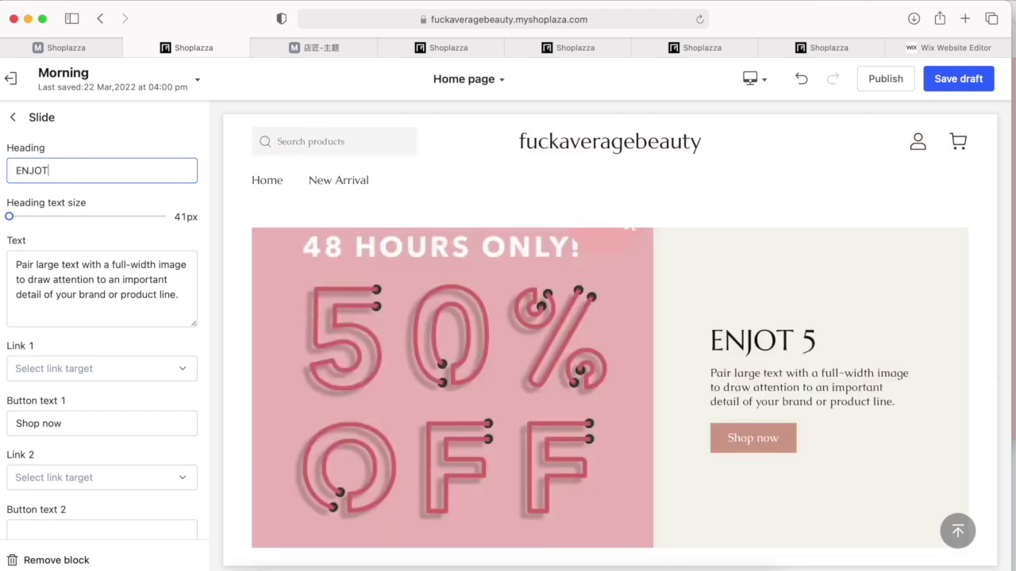
pyautogui.write('Y 50')
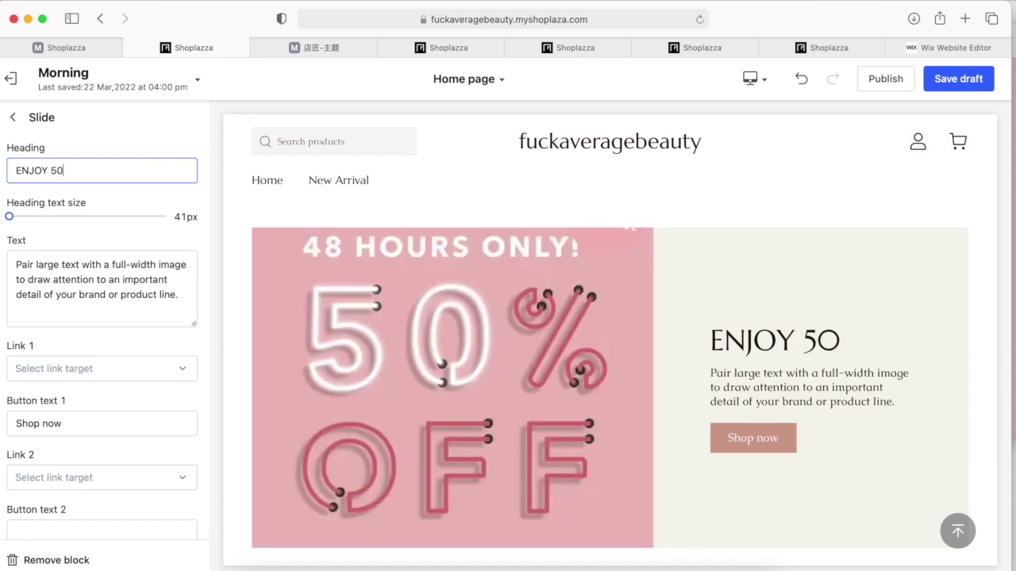
pyautogui.write('% OFF')
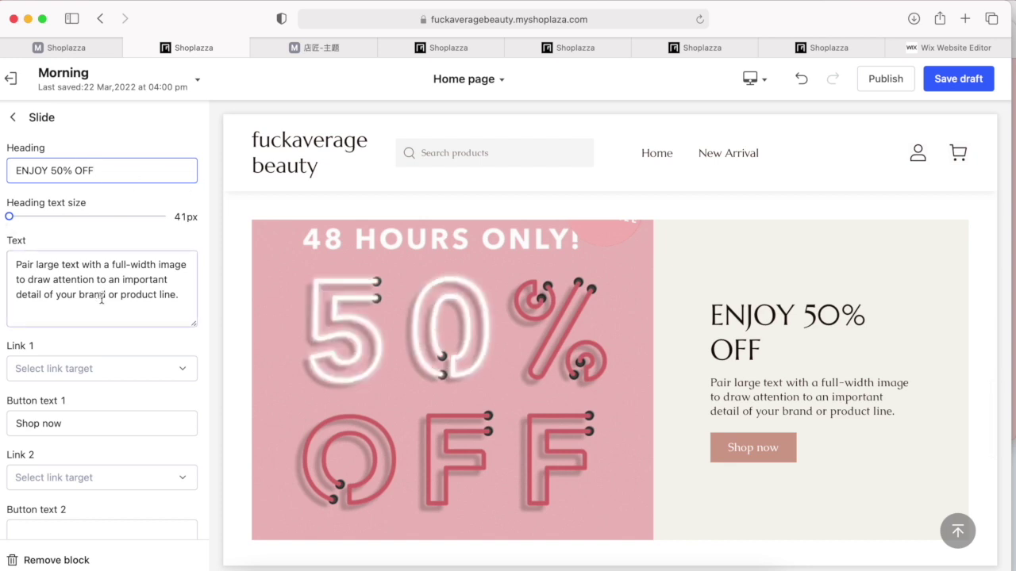
# Replace the slide's placeholder text with "Take 50% OFF For The Next 48 HOURS" and return to the section list.
pyautogui.click(189, 299)
pyautogui.moveTo(189, 299); pyautogui.dragTo(14, 257)
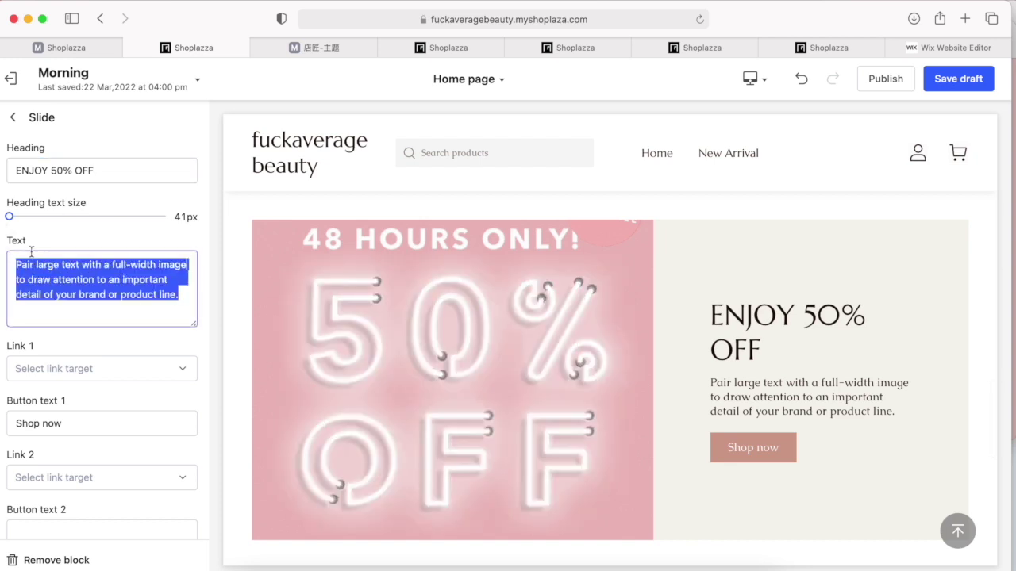
pyautogui.press('BackSpace')
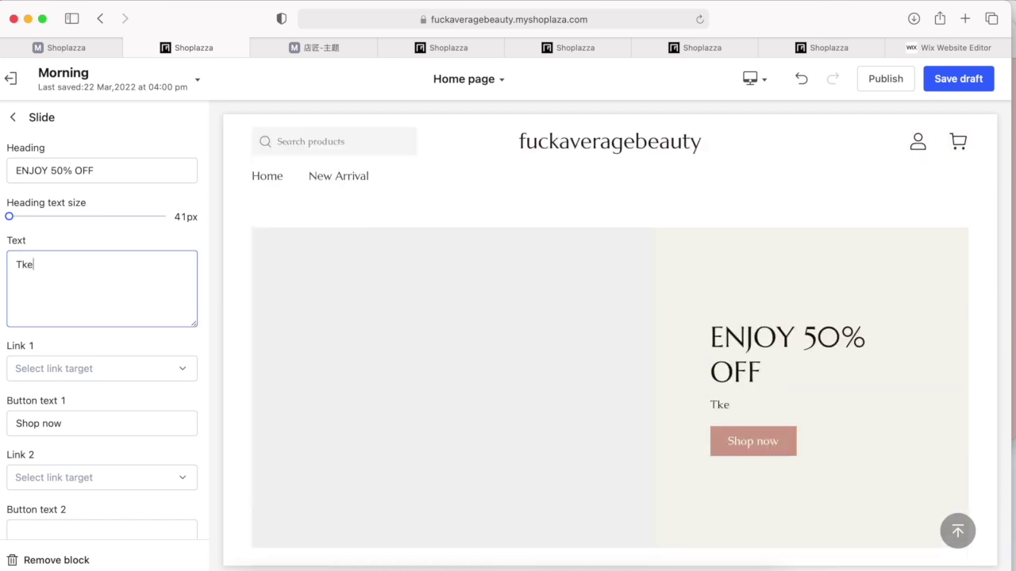
pyautogui.write('50')
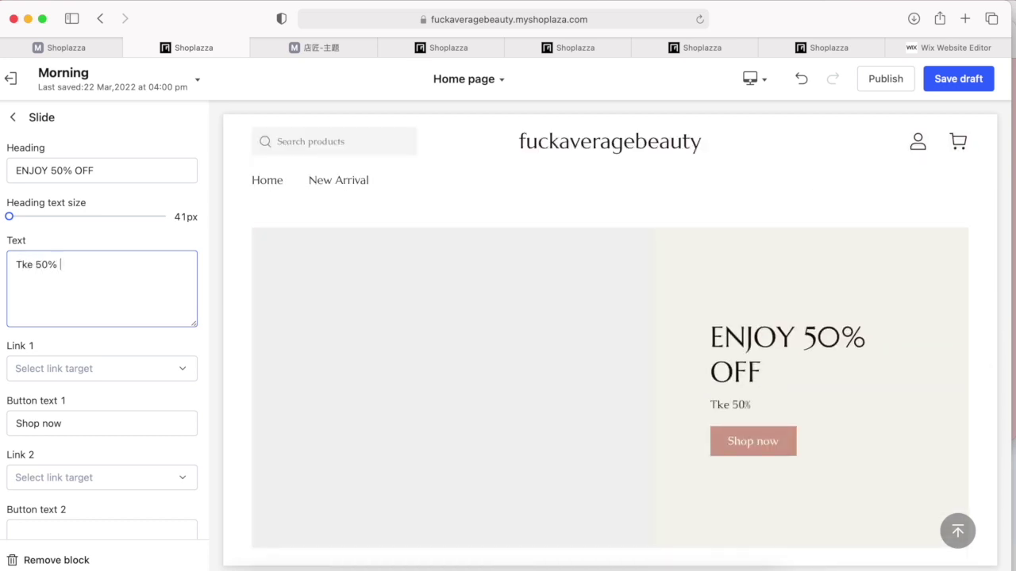
pyautogui.click(23, 267)
pyautogui.write('a')
pyautogui.click(96, 267)
pyautogui.write('OFF ')
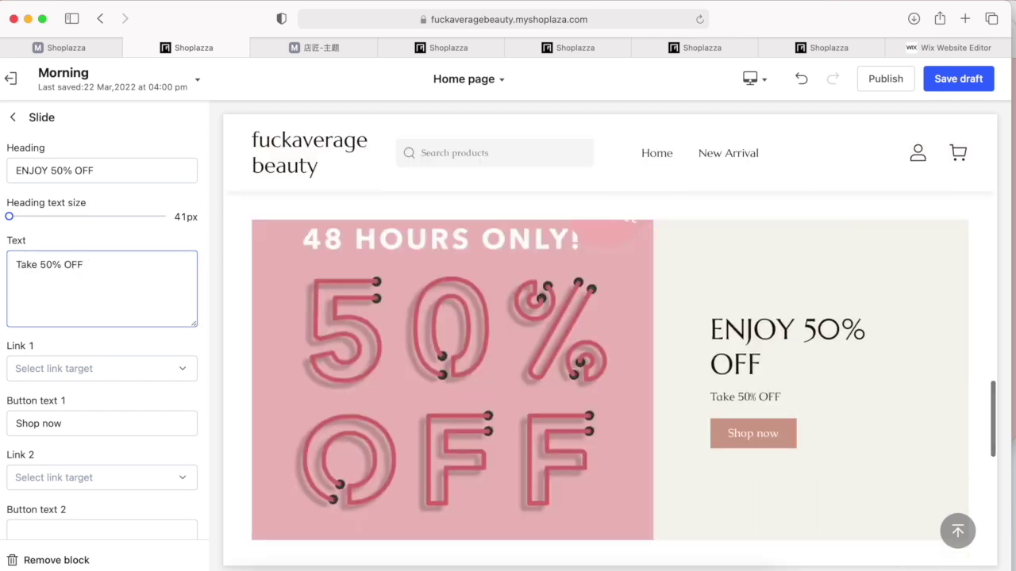
pyautogui.write('For ')
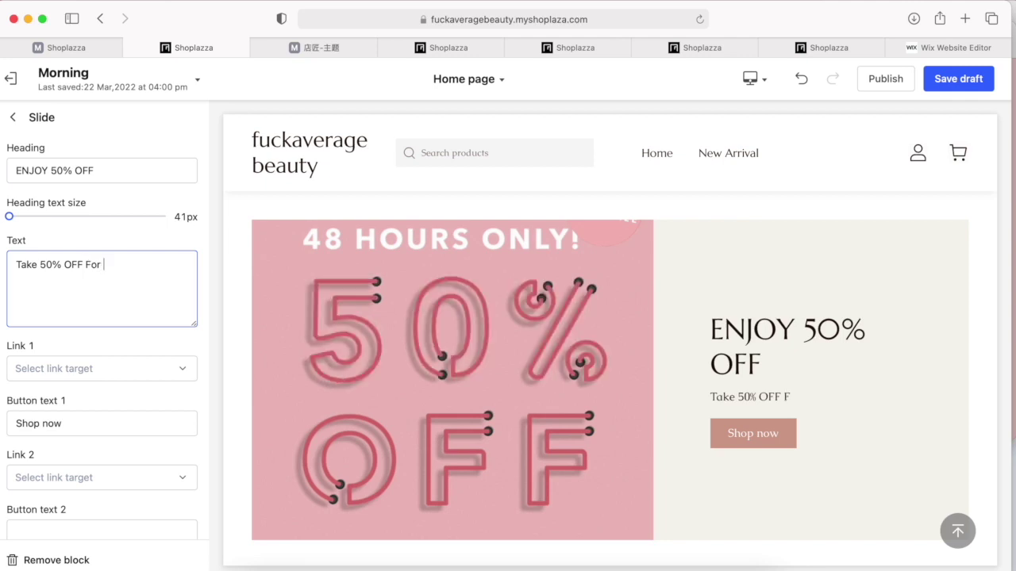
pyautogui.write('The ')
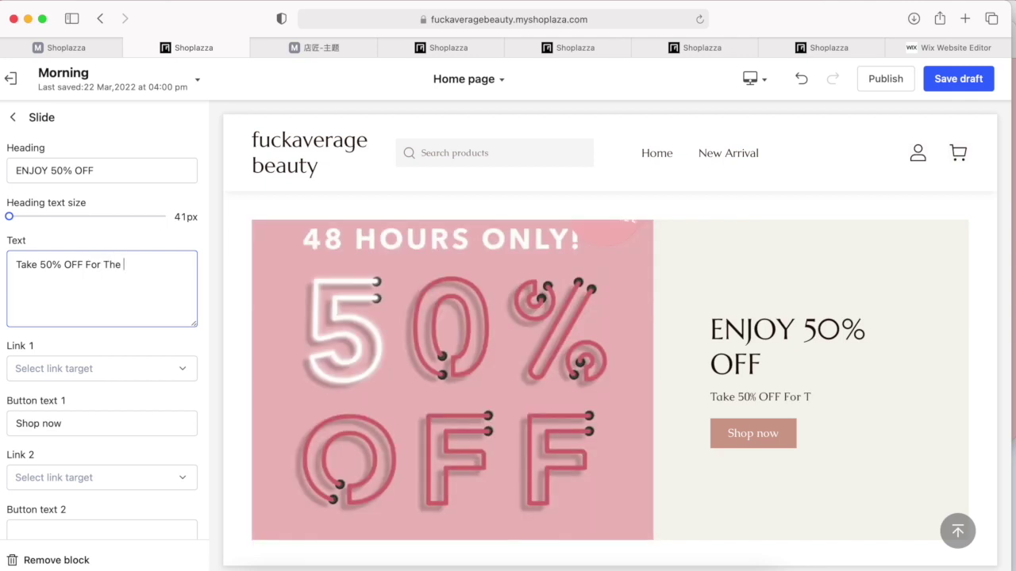
pyautogui.write('Next')
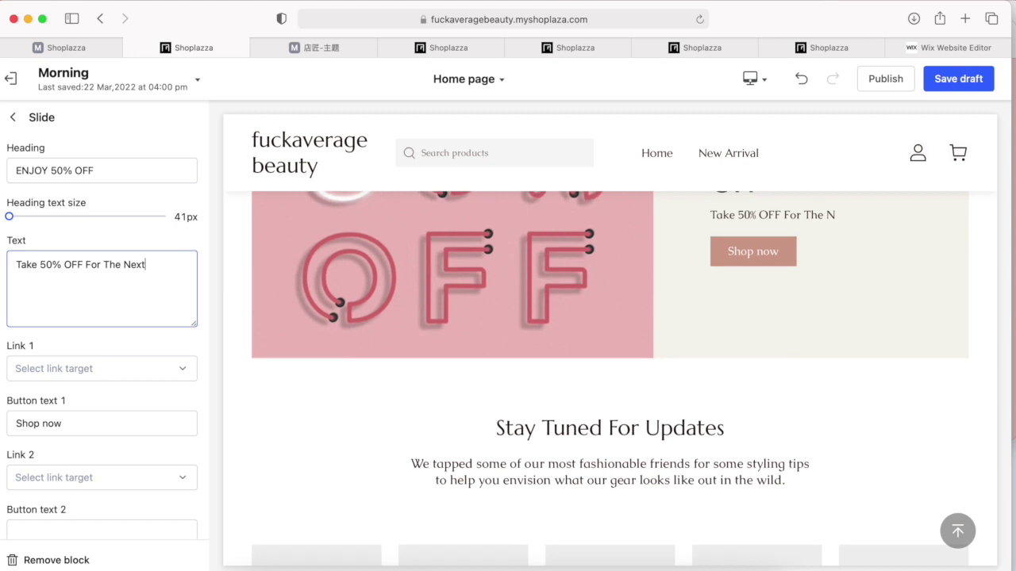
pyautogui.write(' 48 HOU')
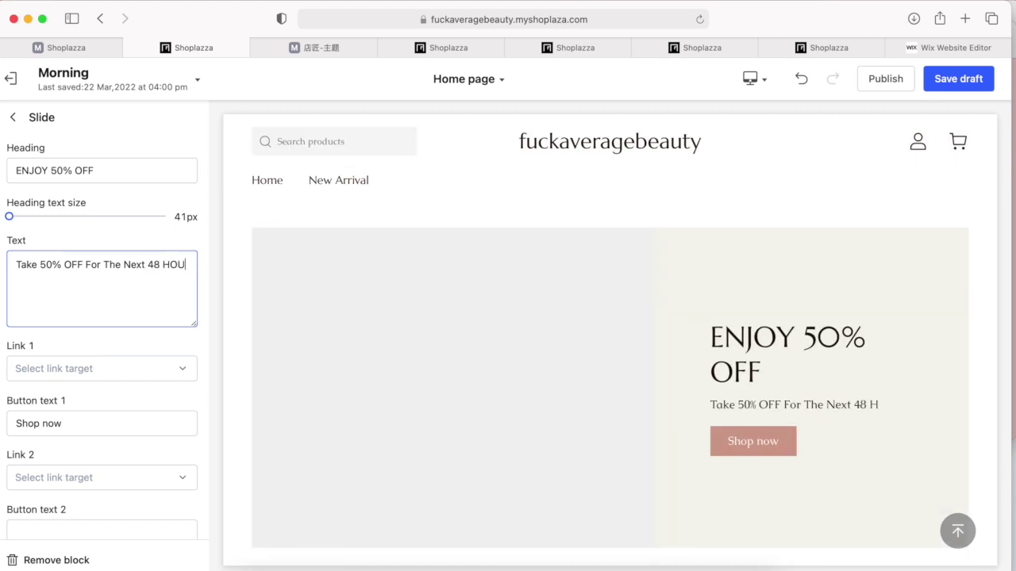
pyautogui.press('BackSpace')
pyautogui.press('BackSpace')
pyautogui.write('U')
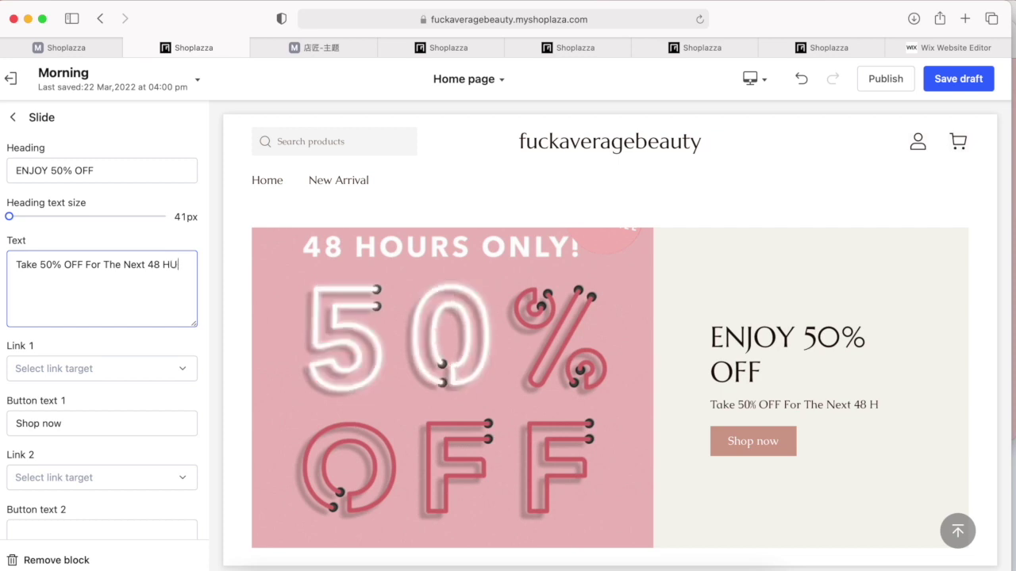
pyautogui.press('BackSpace')
pyautogui.write('OUR')
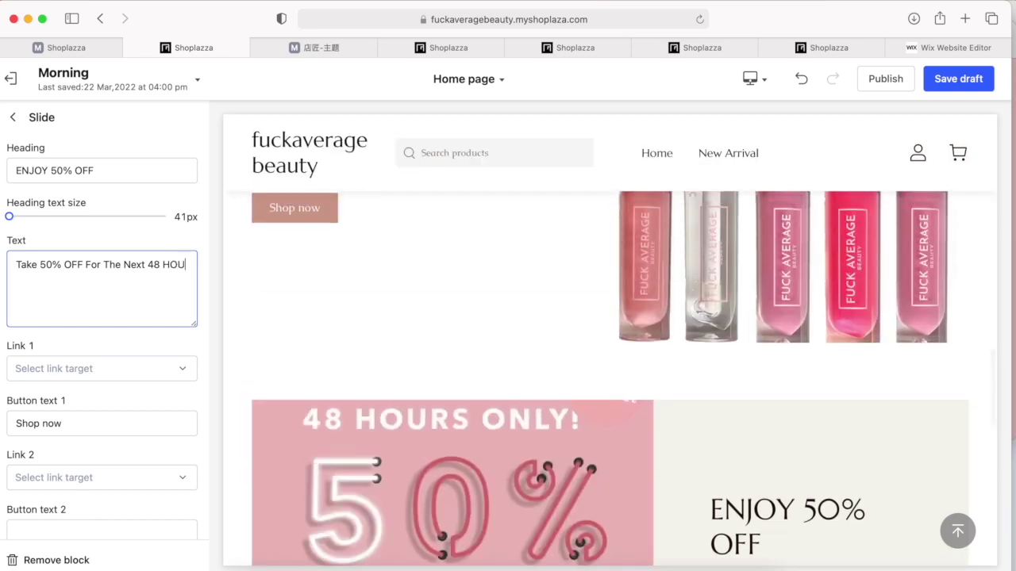
pyautogui.write('S')
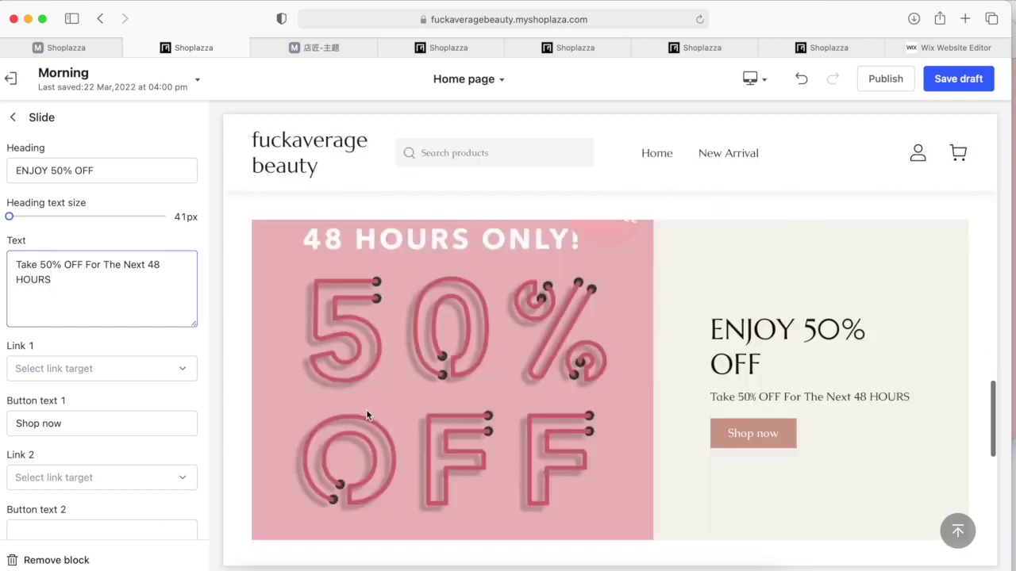
pyautogui.scroll(-5, 684, 452)
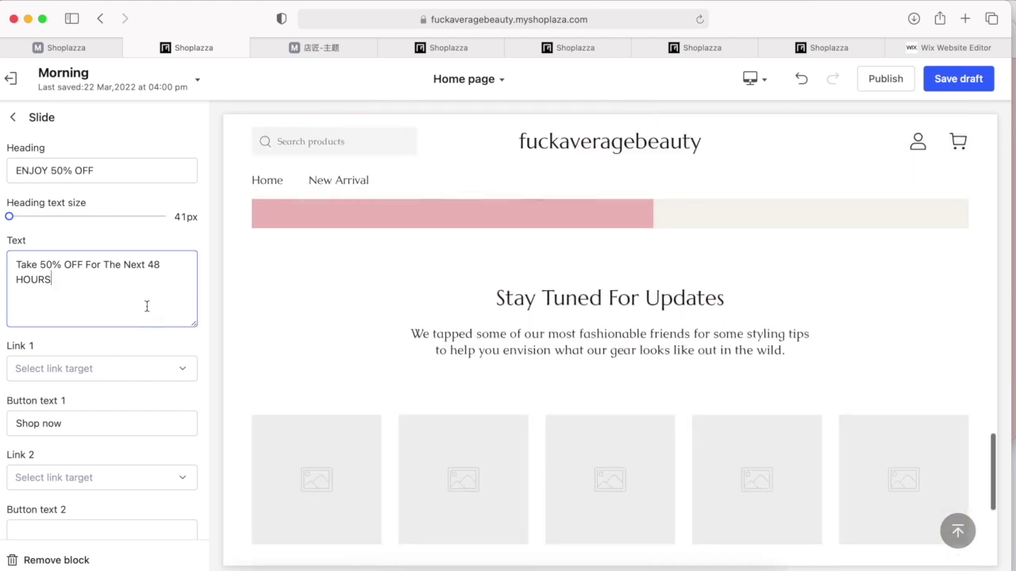
pyautogui.click(13, 117)
# Reword the end of the paragraph under "Stay Tuned For Updates" to "what our great lashes and gloss looks like".
pyautogui.scroll(3, 466, 325)
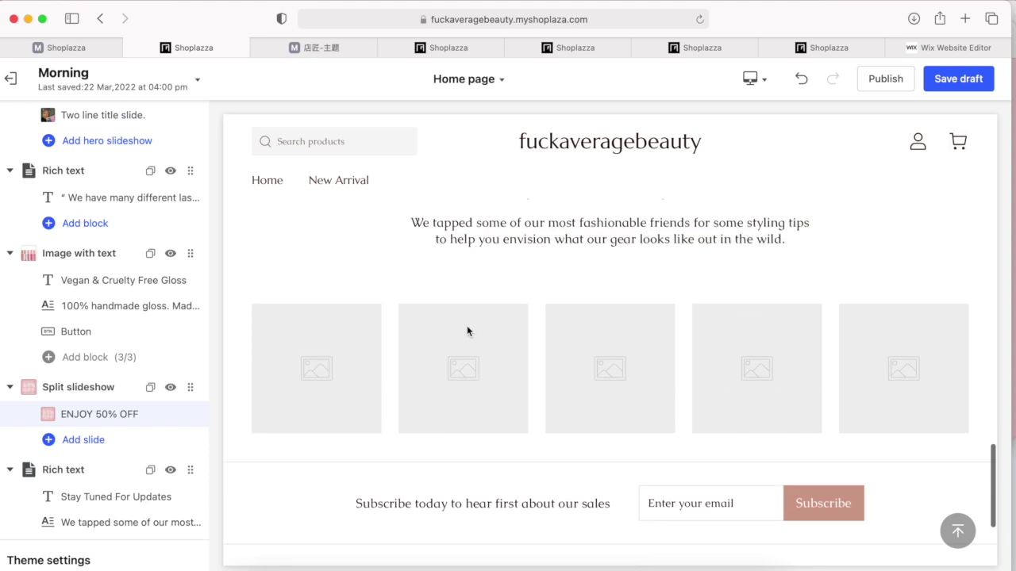
pyautogui.scroll(-3, 365, 378)
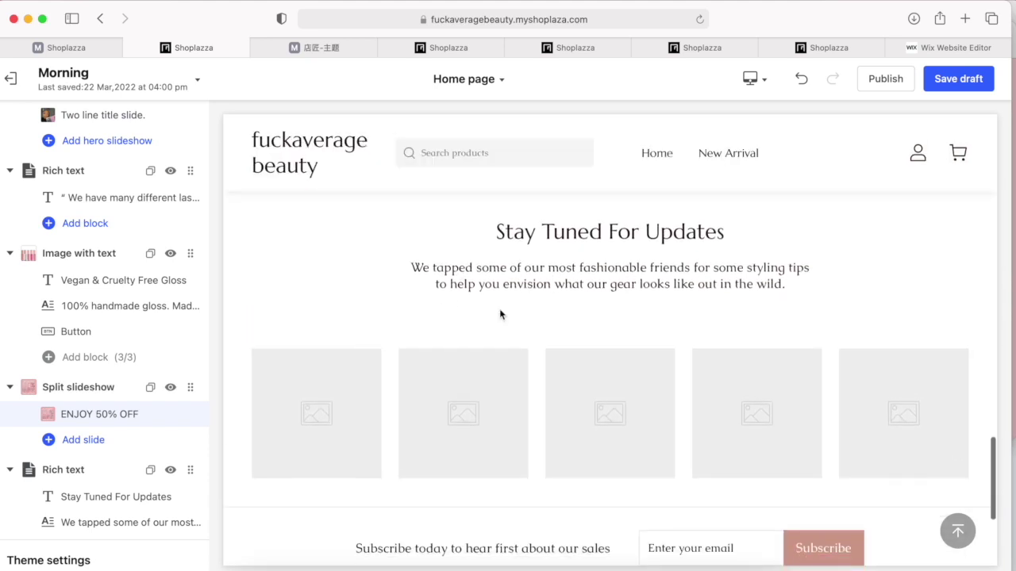
pyautogui.scroll(-4, 125, 357)
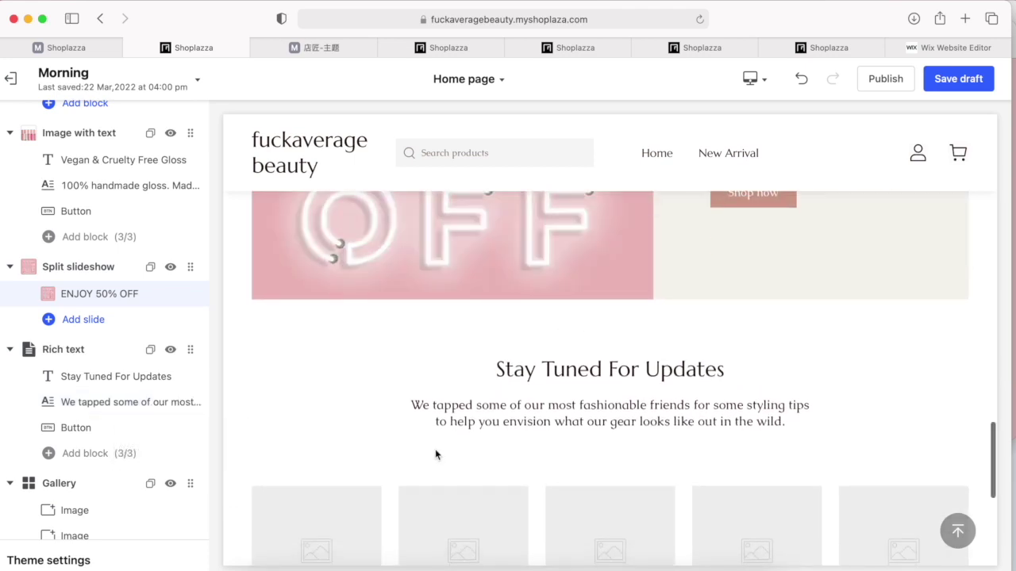
pyautogui.scroll(-2, 436, 453)
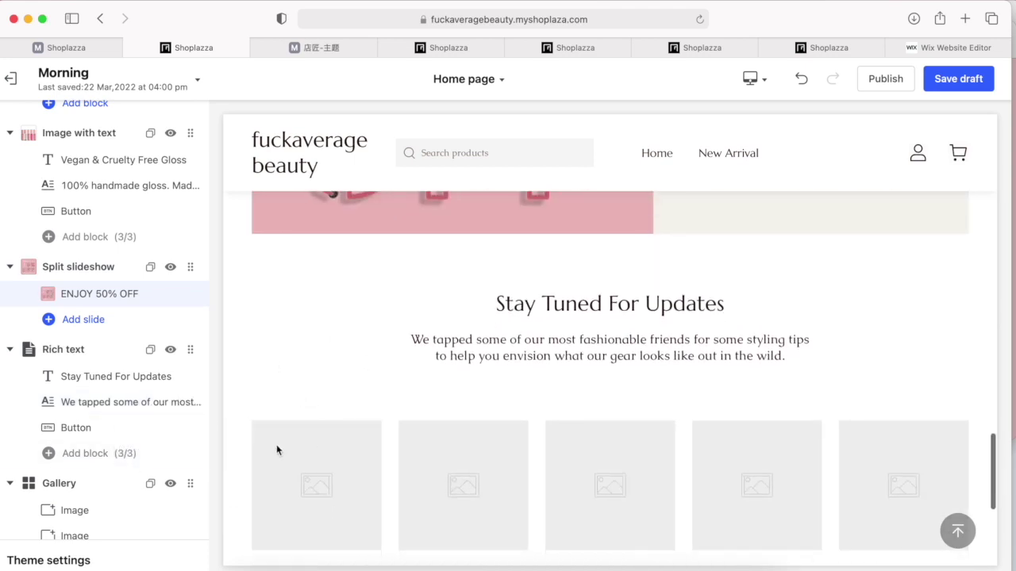
pyautogui.click(129, 403)
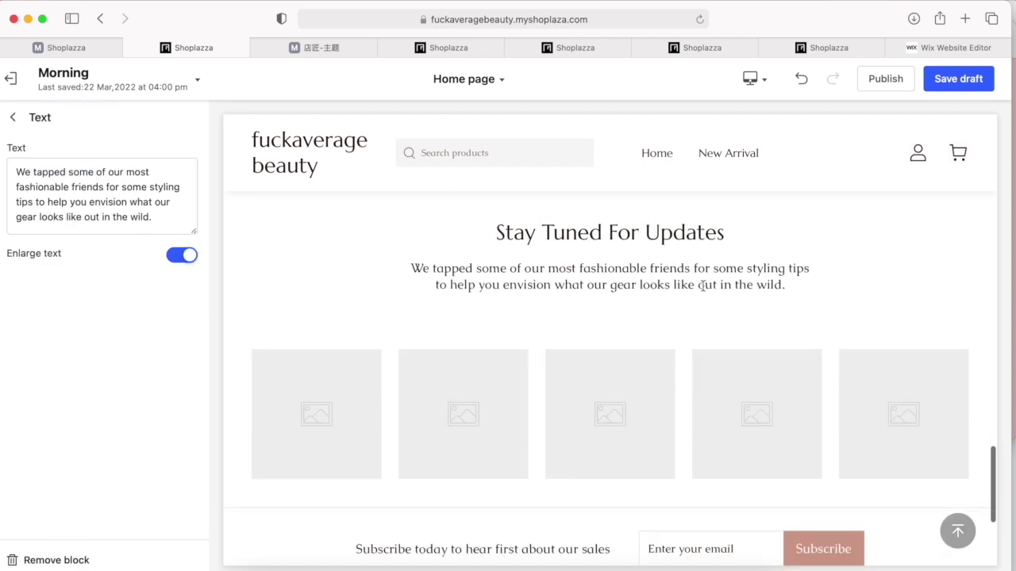
pyautogui.click(40, 216)
pyautogui.press('BackSpace')
pyautogui.write('REA')
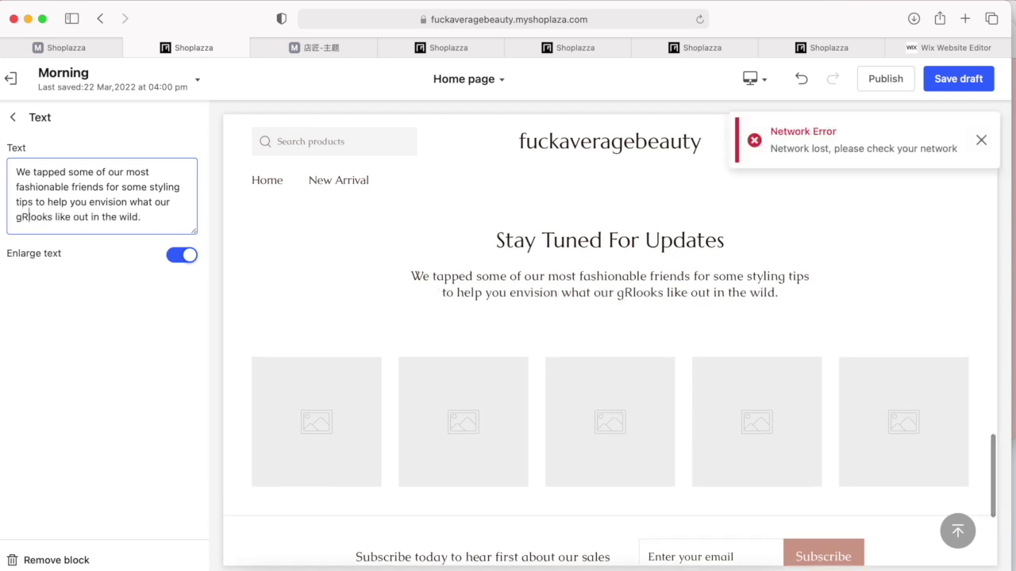
pyautogui.press('BackSpace')
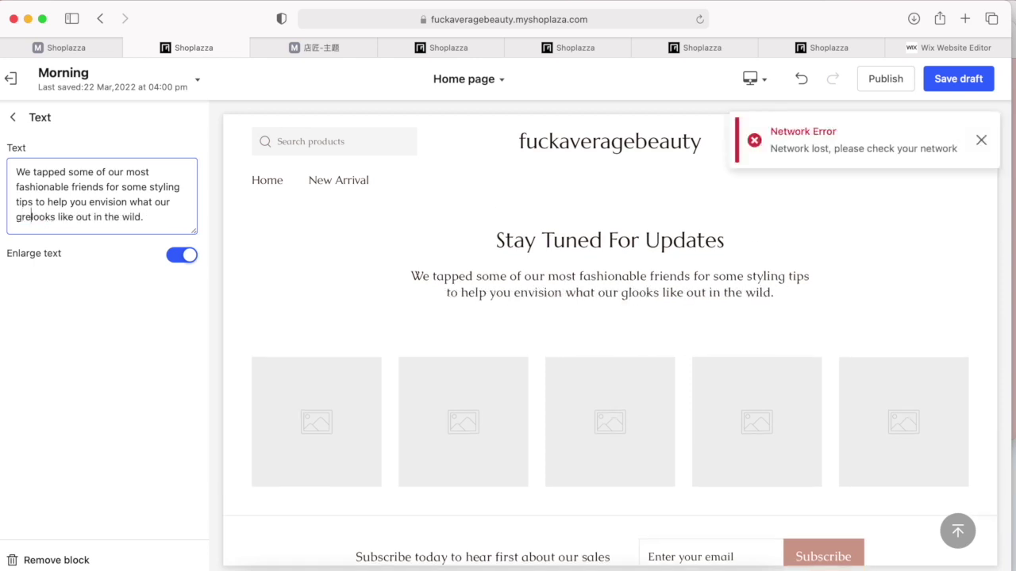
pyautogui.write('lashes ')
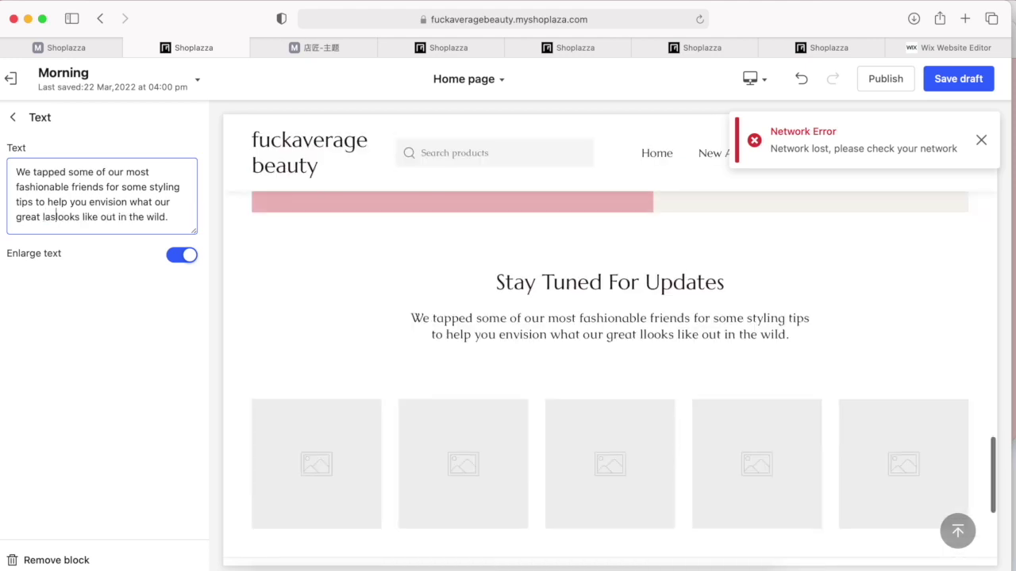
pyautogui.write('an')
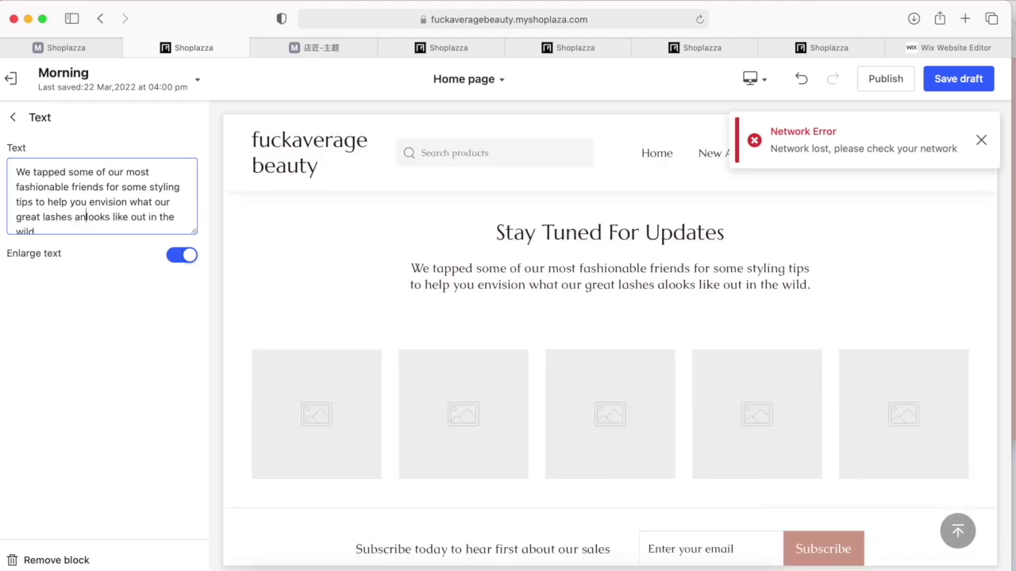
pyautogui.write('d glod')
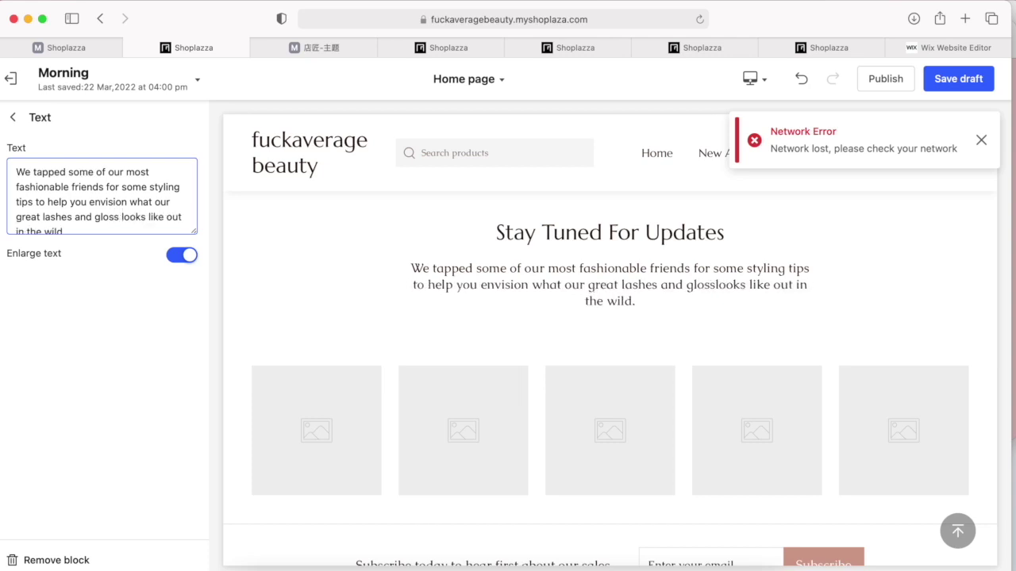
pyautogui.moveTo(65, 231); pyautogui.dragTo(168, 216)
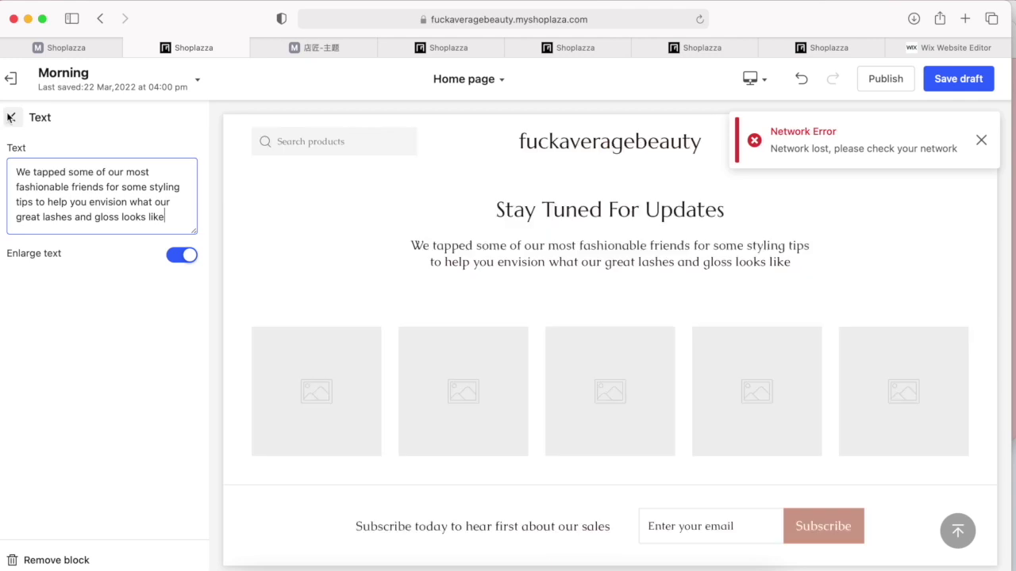
# Review the home page preview around the Stay Tuned For Updates text and the Gallery section's settings.
pyautogui.click(377, 293)
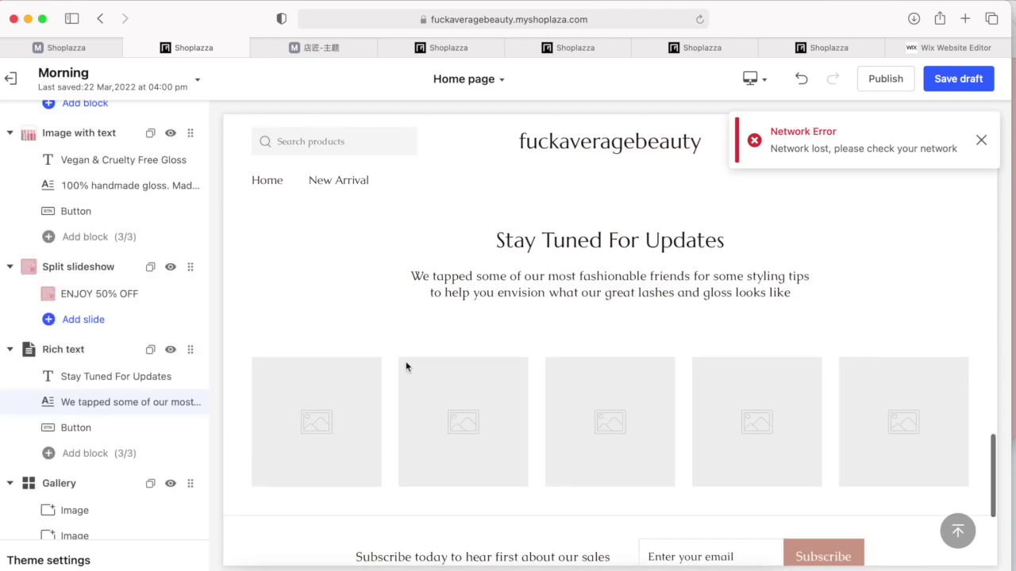
pyautogui.scroll(15, 406, 365)
pyautogui.scroll(-6, 406, 366)
pyautogui.scroll(-7, 405, 366)
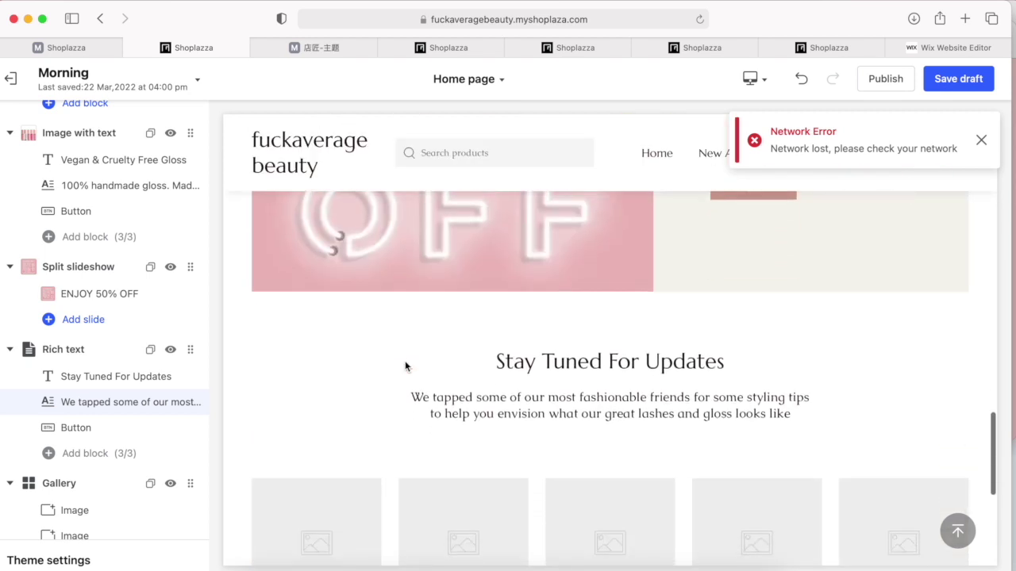
pyautogui.scroll(-4, 406, 365)
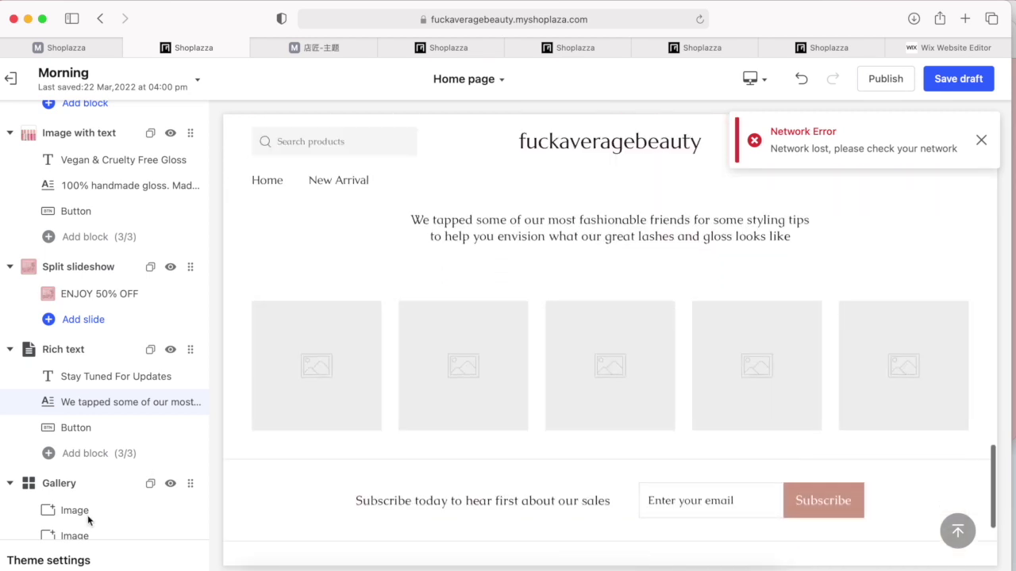
pyautogui.scroll(-2, 86, 476)
pyautogui.click(84, 416)
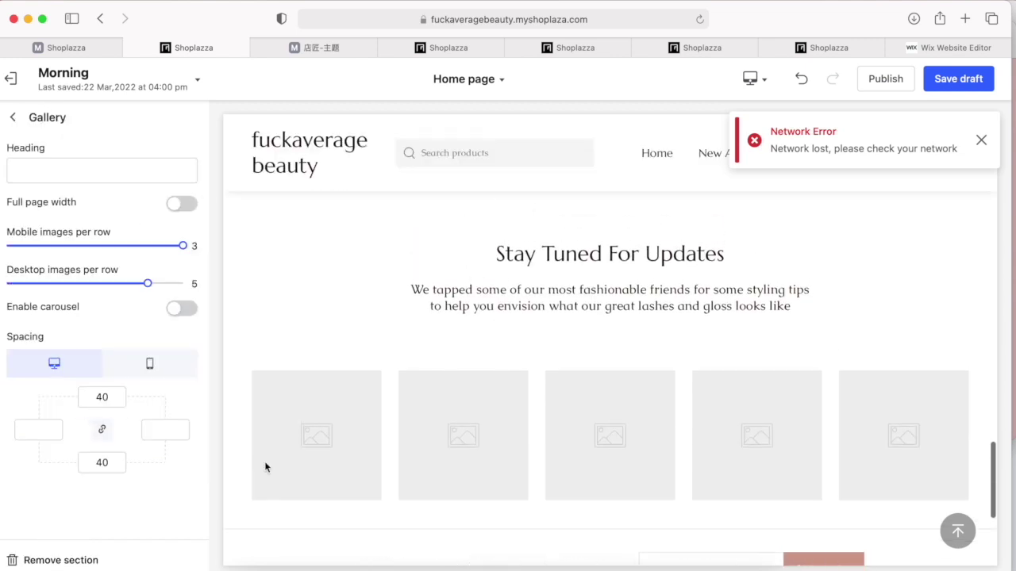
pyautogui.click(14, 117)
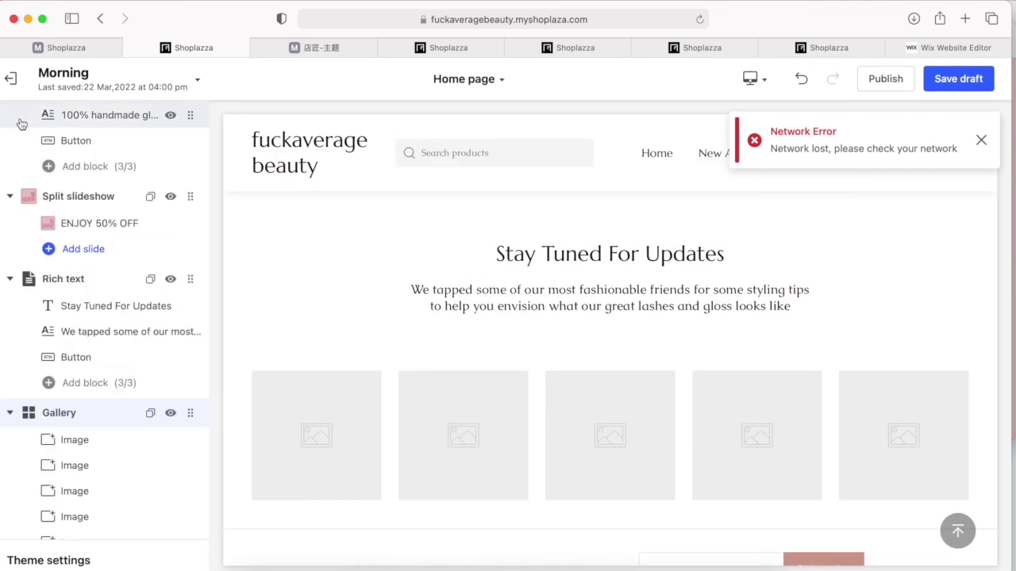
# Set the library portrait with the open silver and pink lash book as the first Gallery image.
pyautogui.click(74, 340)
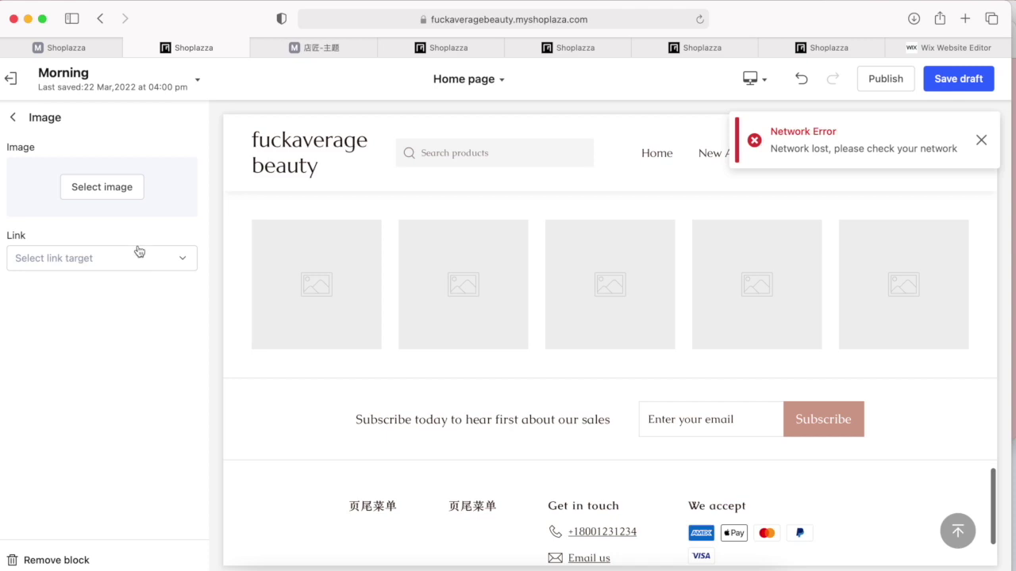
pyautogui.click(102, 187)
pyautogui.scroll(-2, 136, 365)
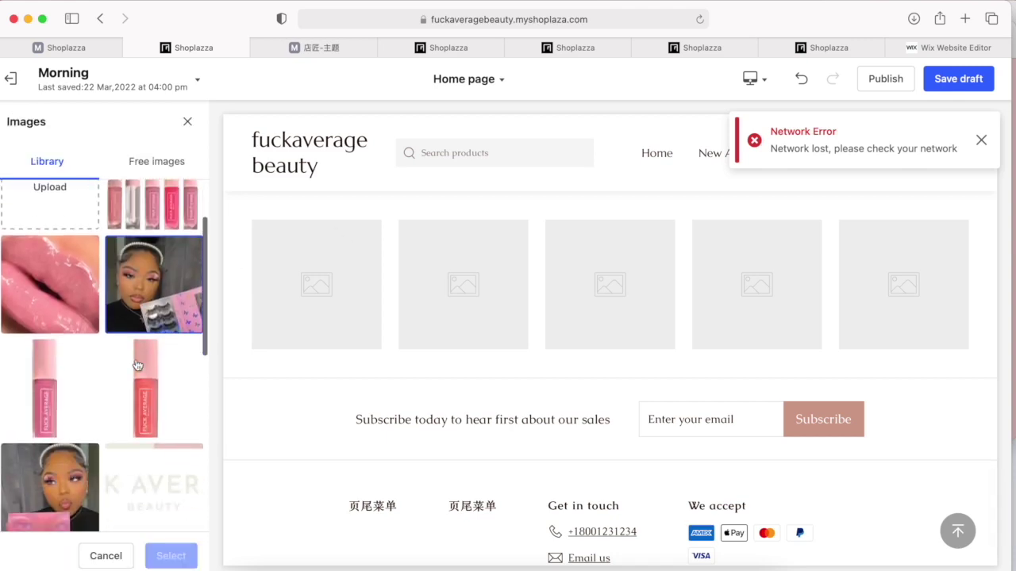
pyautogui.click(144, 297)
pyautogui.click(171, 555)
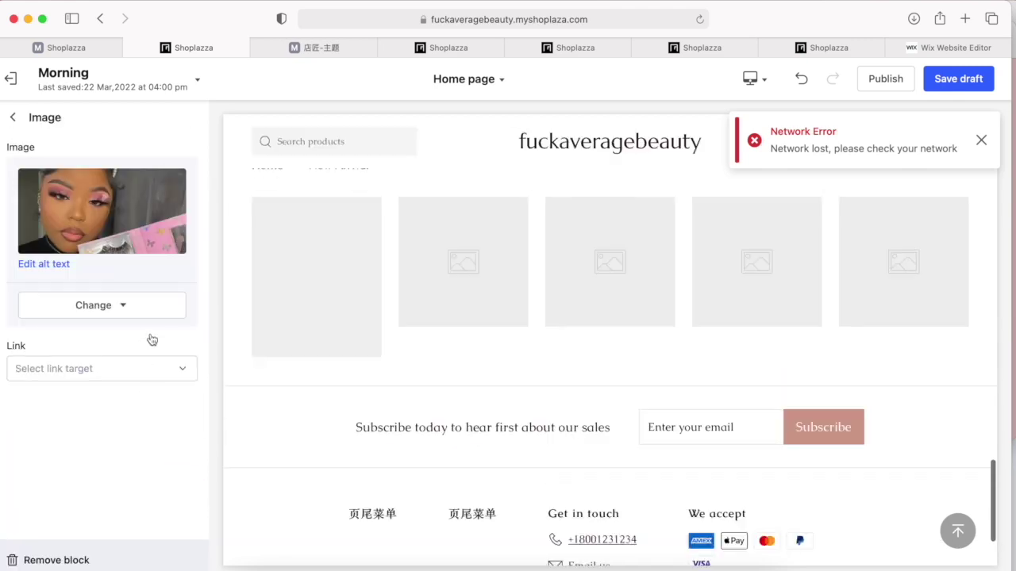
# Fill the second, third and fourth Gallery images from the library with the closed lash box portrait, glossy lips and a pink gloss tube.
pyautogui.click(12, 117)
pyautogui.scroll(-1, 90, 351)
pyautogui.click(86, 358)
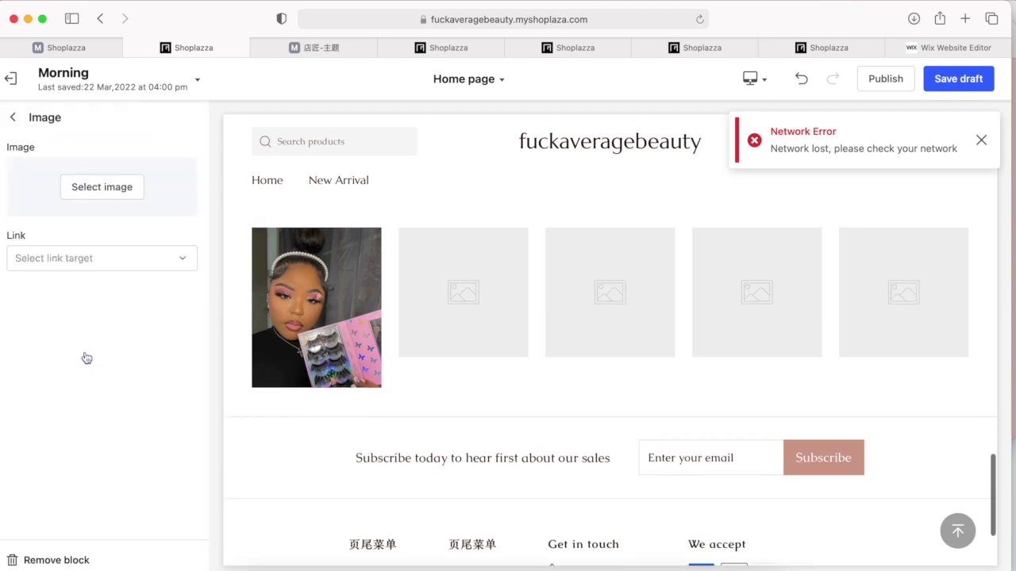
pyautogui.click(115, 187)
pyautogui.scroll(-5, 151, 412)
# Replace the fourth Gallery image with the library portrait holding the open pink lash palette and return to the section list.
pyautogui.scroll(2, 130, 386)
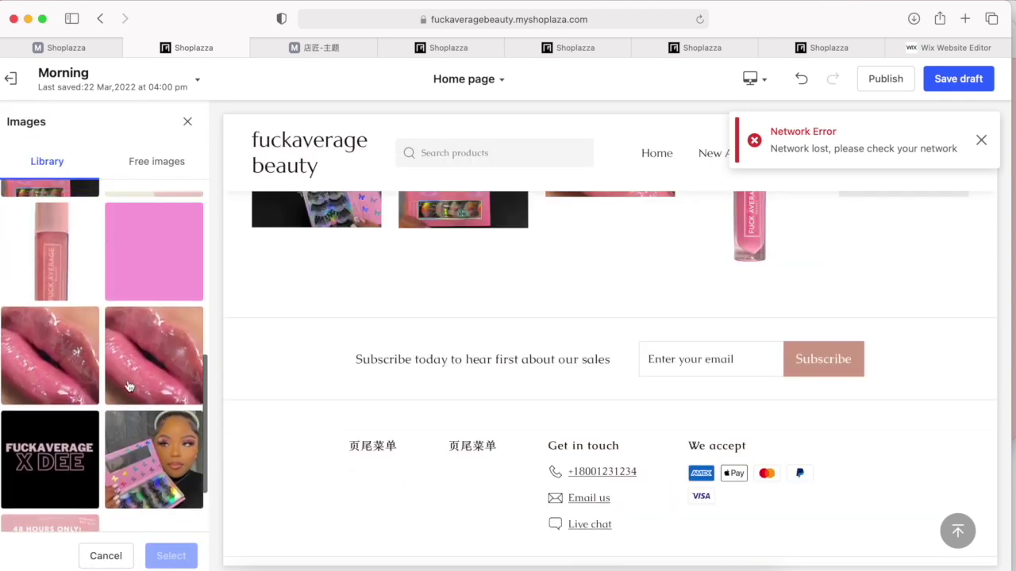
pyautogui.scroll(3, 132, 368)
pyautogui.scroll(-3, 132, 486)
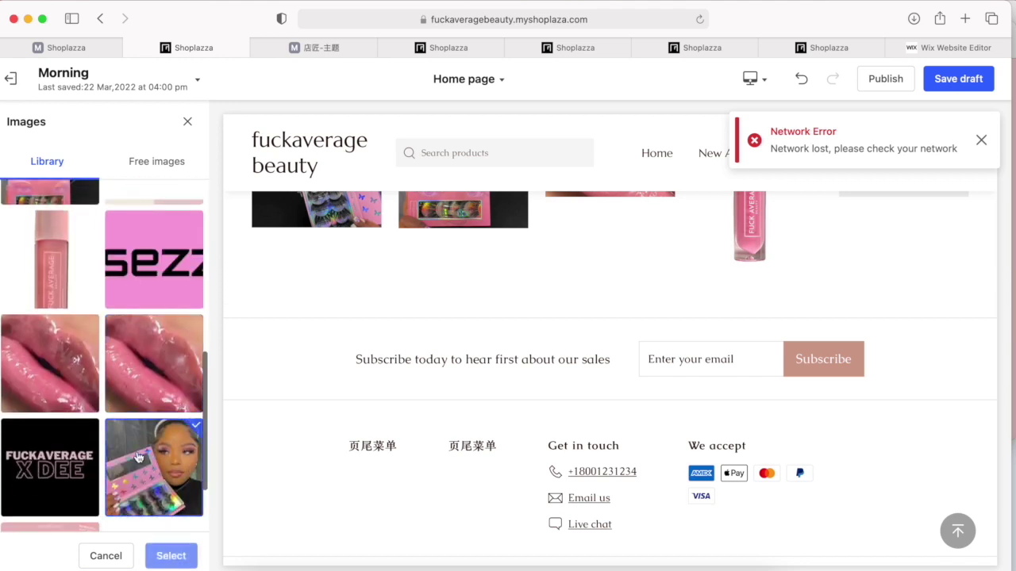
pyautogui.click(171, 555)
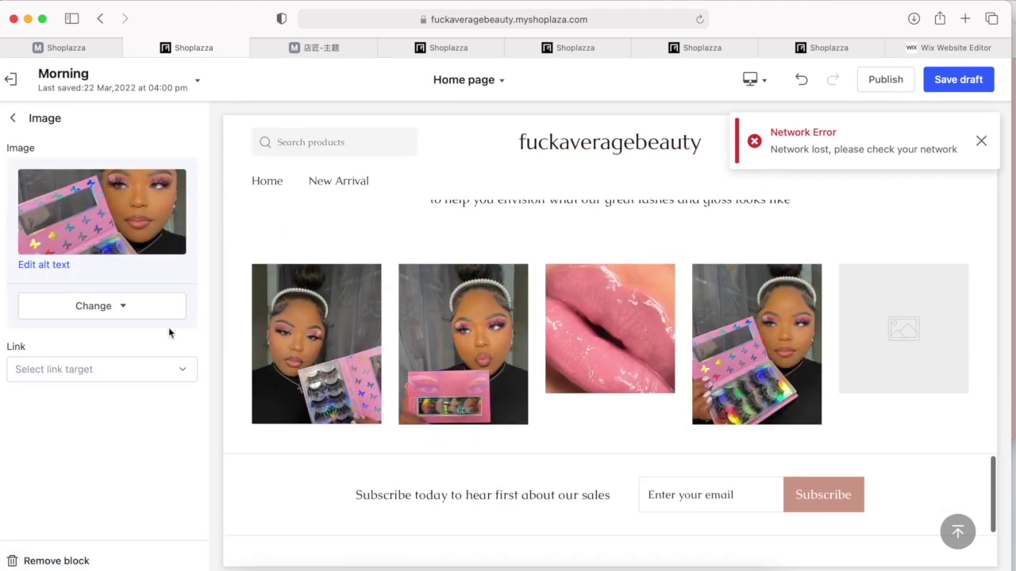
pyautogui.click(14, 117)
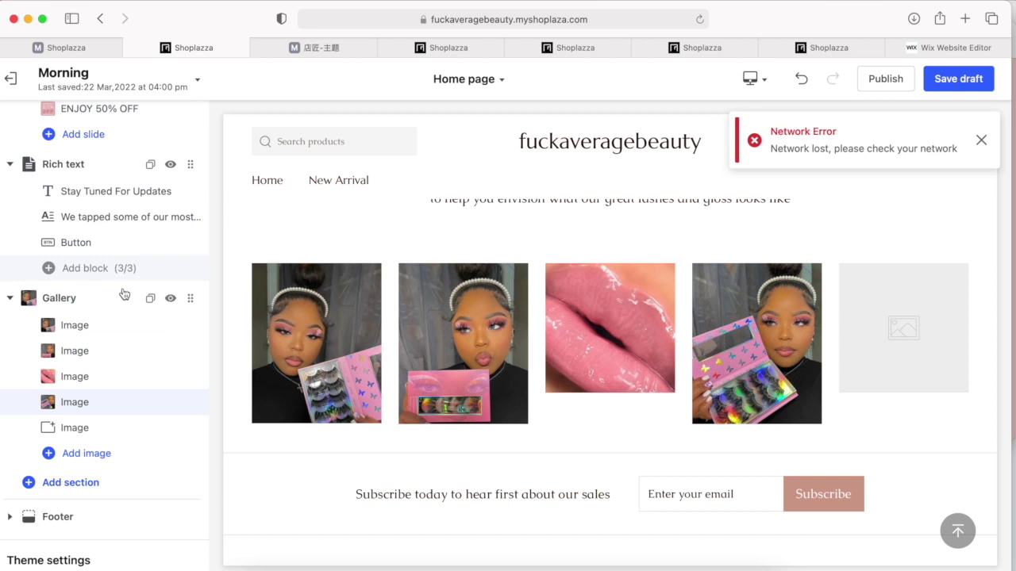
# Replace the glossy lips in the third Gallery image by uploading the 828×781 makeup portrait starting with 27BD6570-749C from Downloads.
pyautogui.click(106, 387)
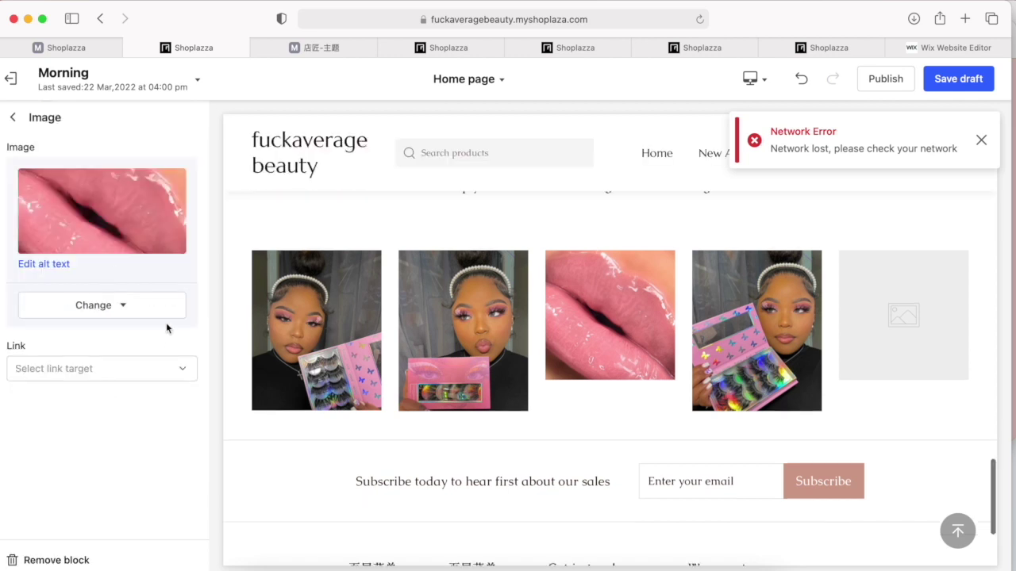
pyautogui.click(92, 304)
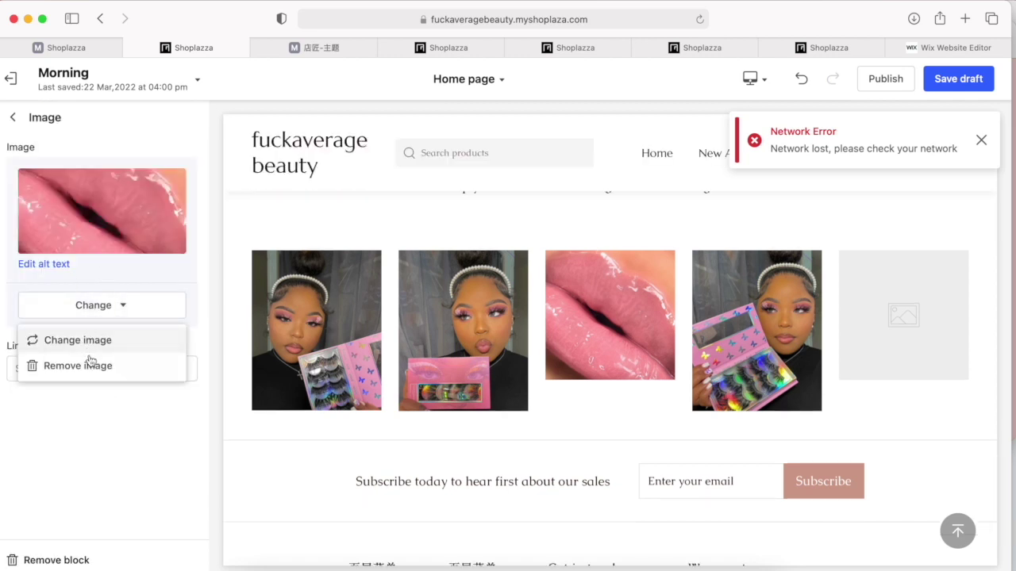
pyautogui.click(90, 342)
pyautogui.click(65, 268)
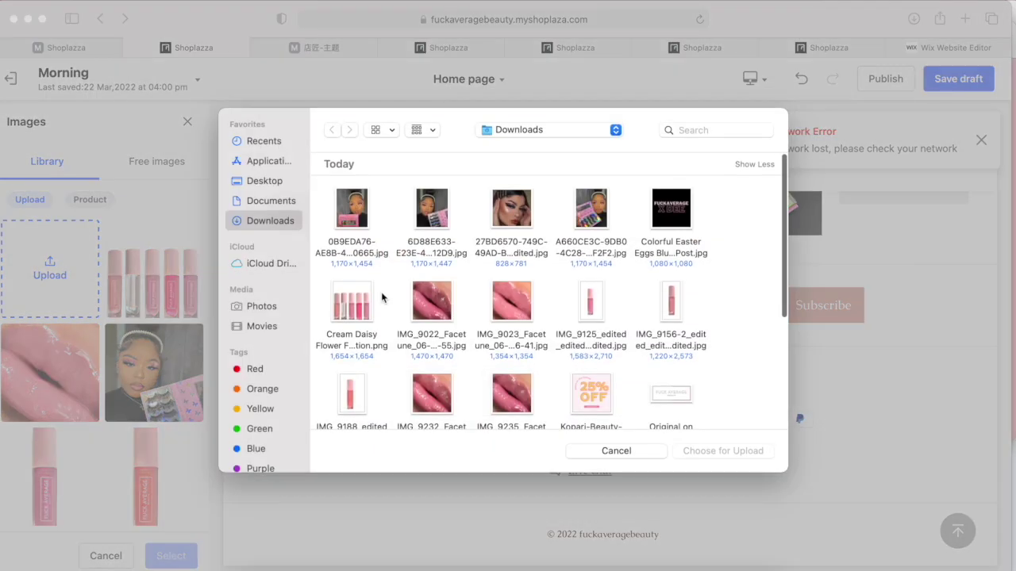
pyautogui.scroll(-1, 434, 294)
pyautogui.click(517, 190)
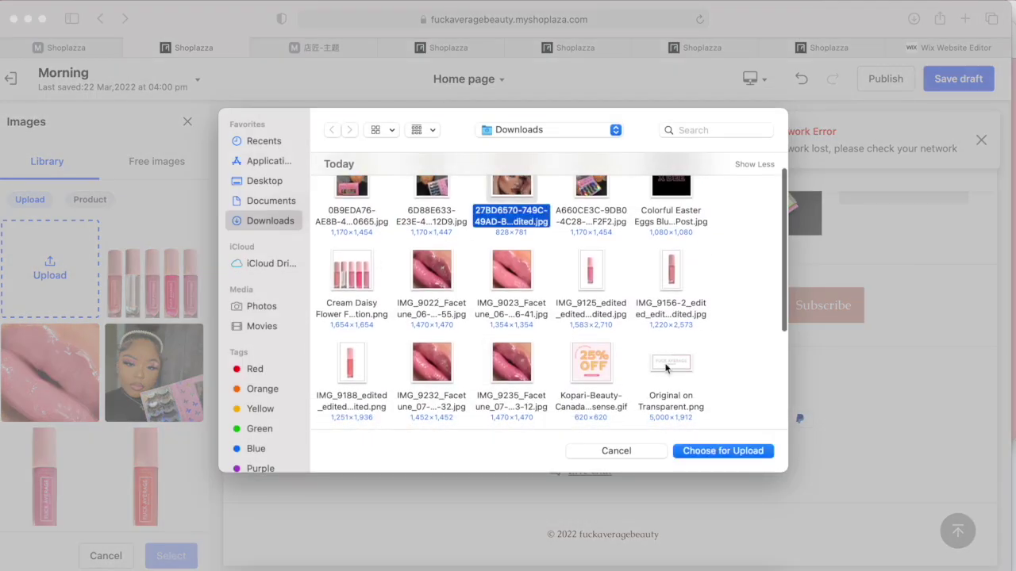
pyautogui.click(723, 451)
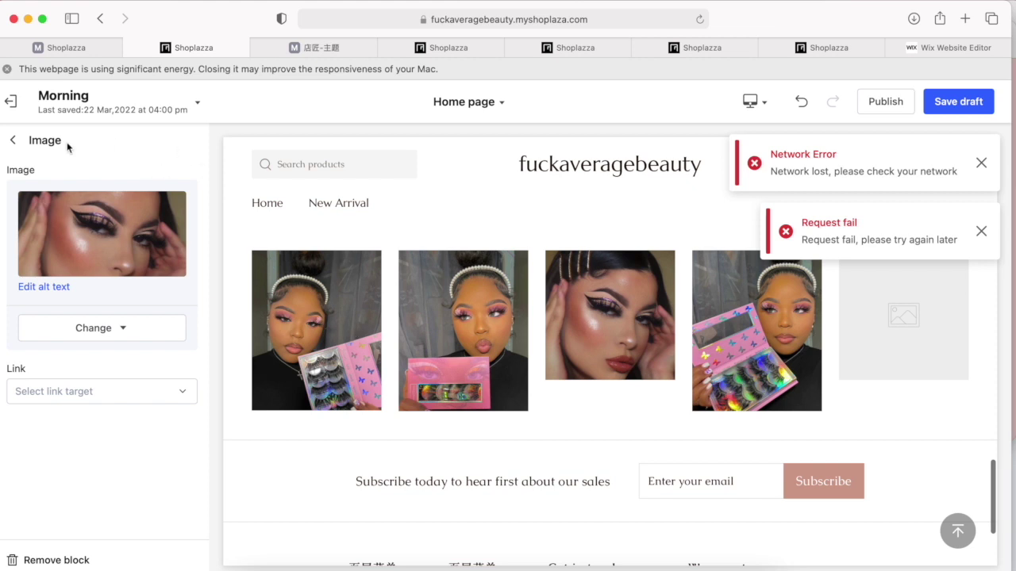
# Remove the empty fifth image block from the Gallery, and save and publish the Morning theme.
pyautogui.click(13, 139)
pyautogui.scroll(-1, 87, 357)
pyautogui.click(87, 429)
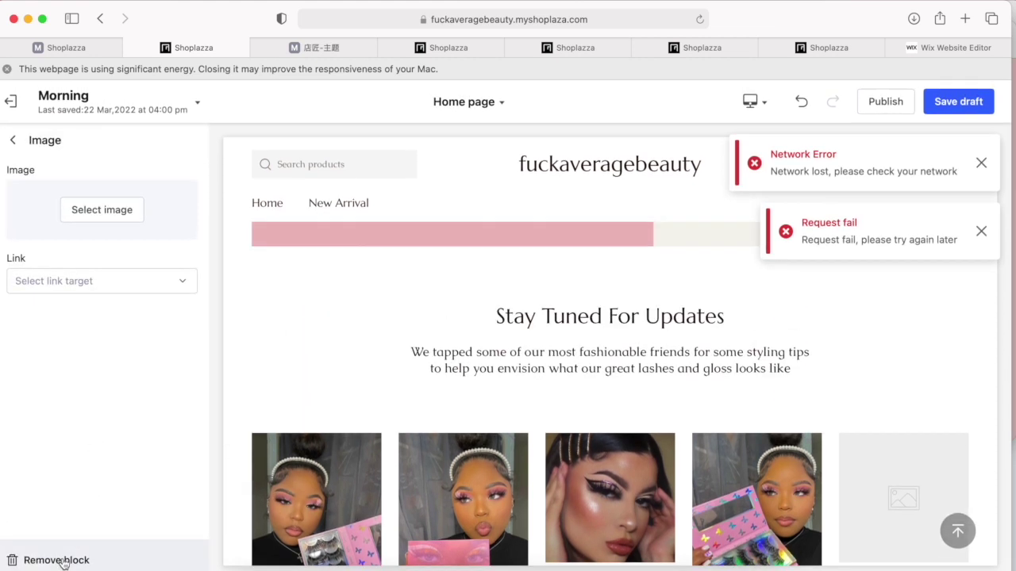
pyautogui.click(56, 559)
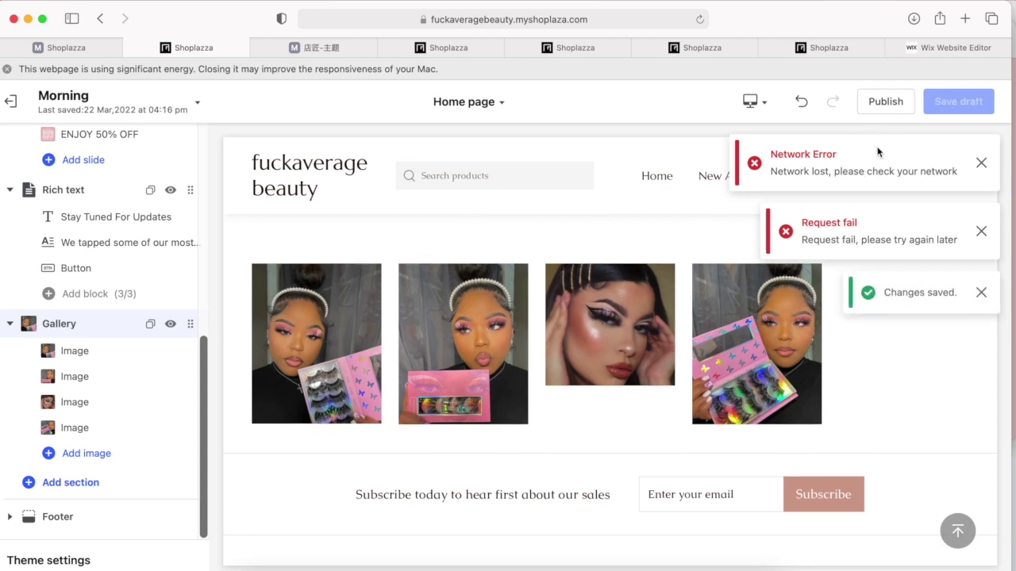
pyautogui.click(885, 102)
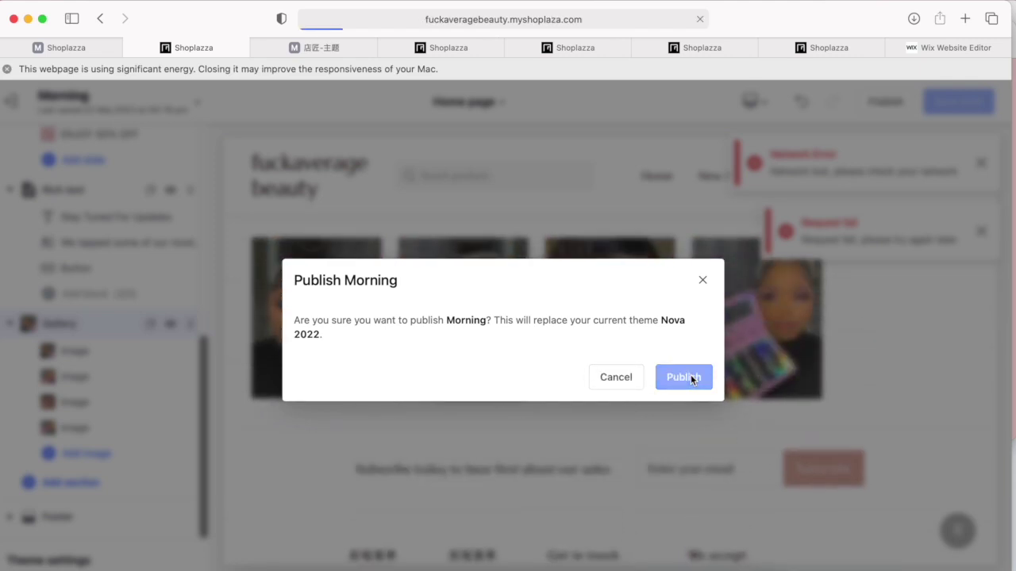
# Examine the Themes page, including the active Morning theme preview, the recently added themes and the free themes.
pyautogui.scroll(-1, 730, 267)
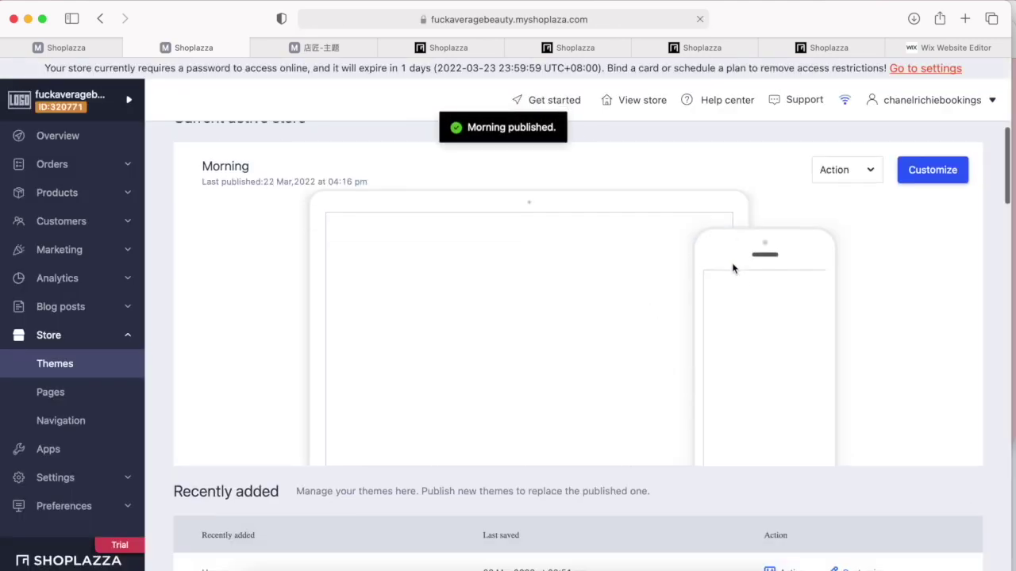
pyautogui.scroll(-3, 587, 447)
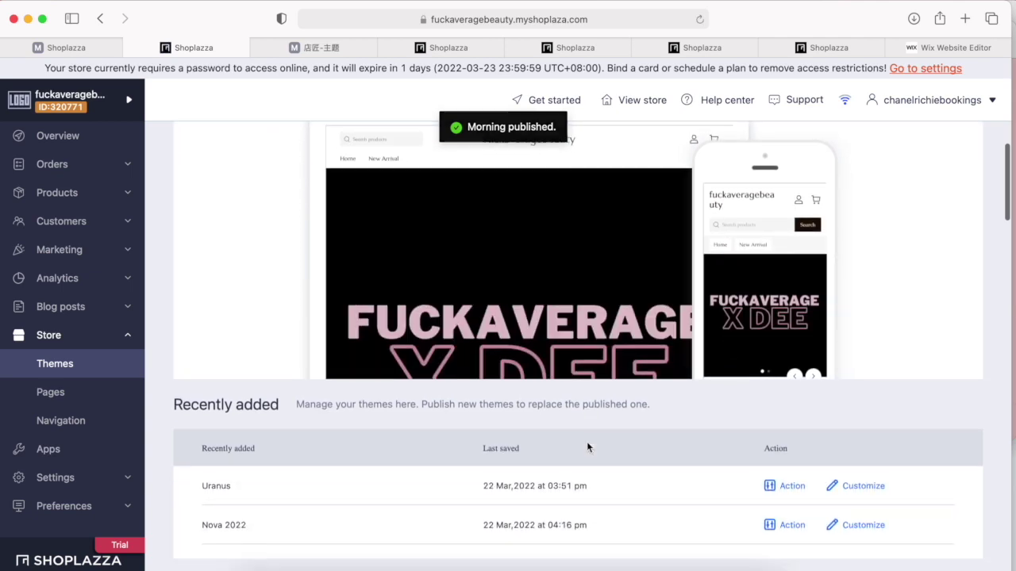
pyautogui.scroll(-2, 587, 447)
pyautogui.scroll(4, 587, 441)
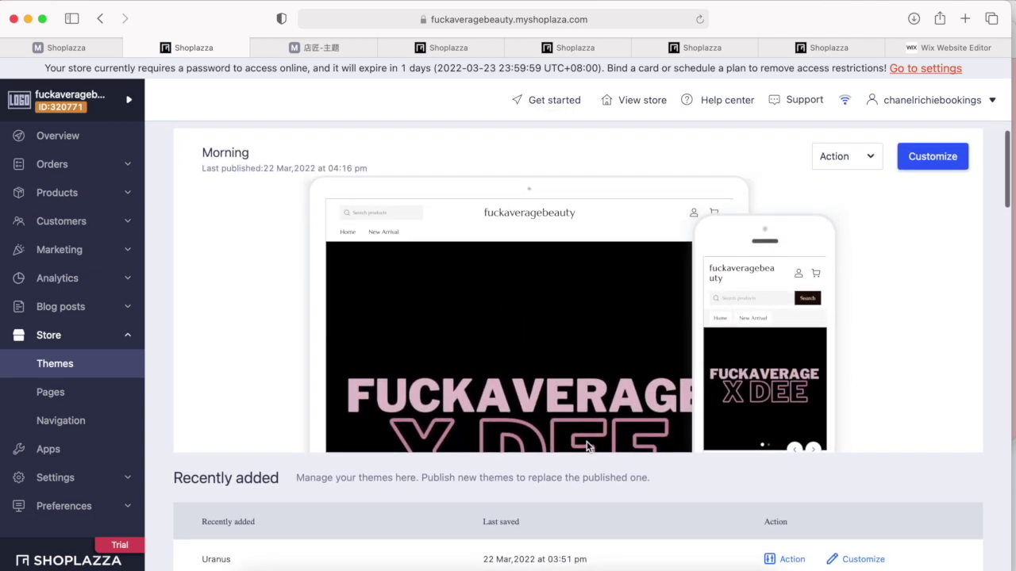
pyautogui.scroll(-10, 642, 347)
pyautogui.scroll(7, 641, 347)
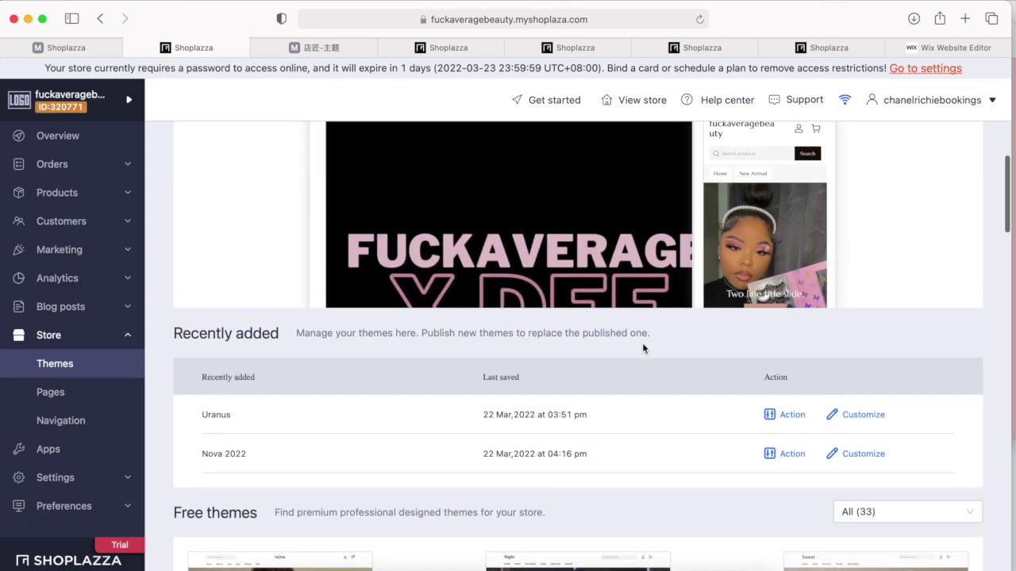
pyautogui.scroll(5, 642, 347)
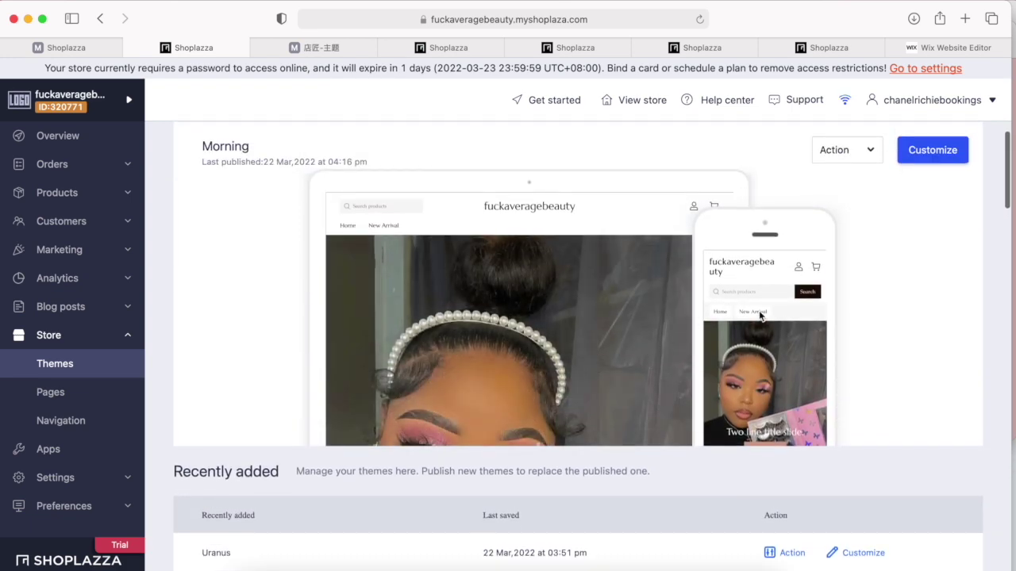
pyautogui.scroll(-2, 611, 320)
pyautogui.scroll(4, 611, 320)
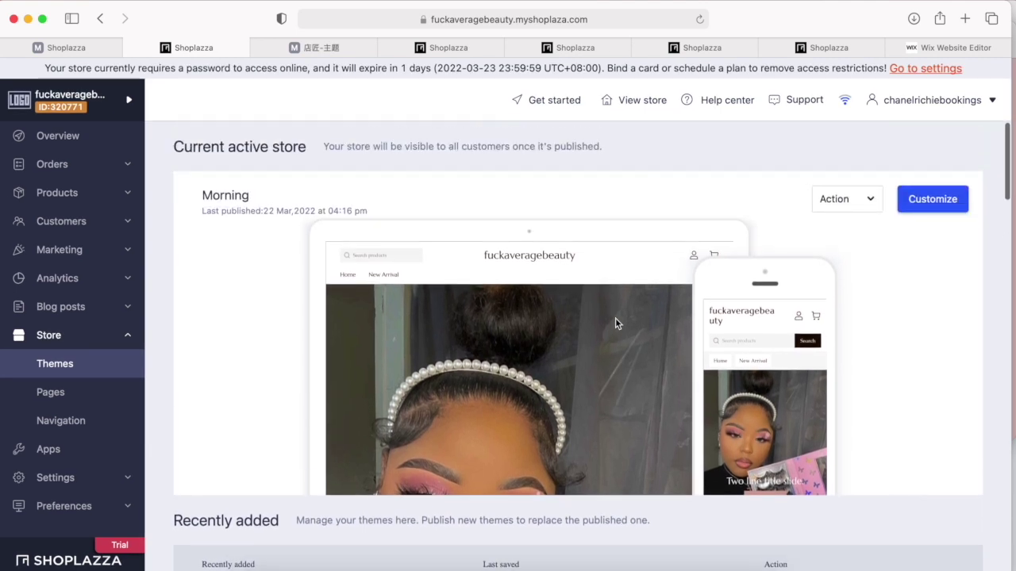
pyautogui.scroll(-2, 566, 318)
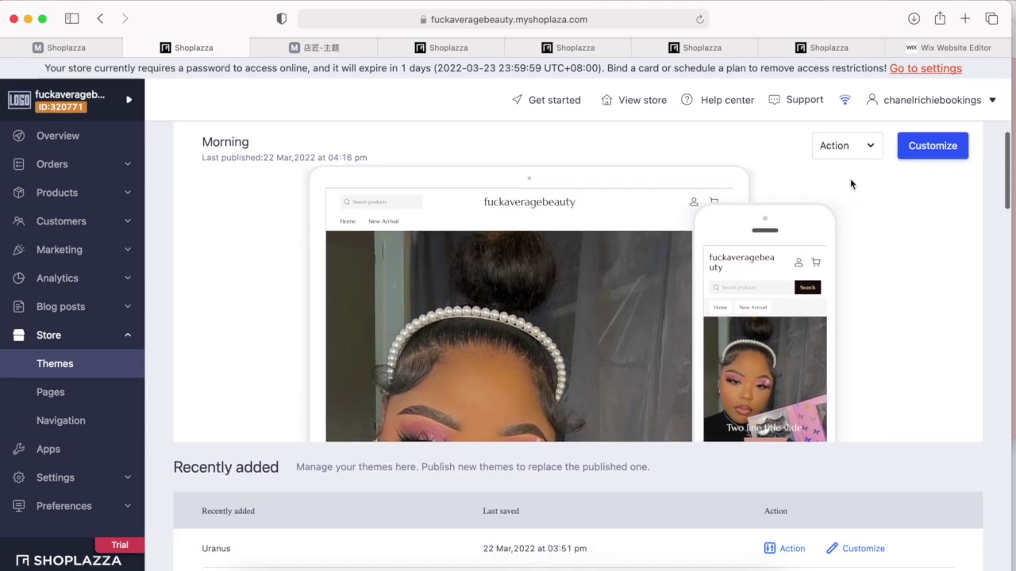
# Open the online store for the active Morning theme.
pyautogui.click(869, 146)
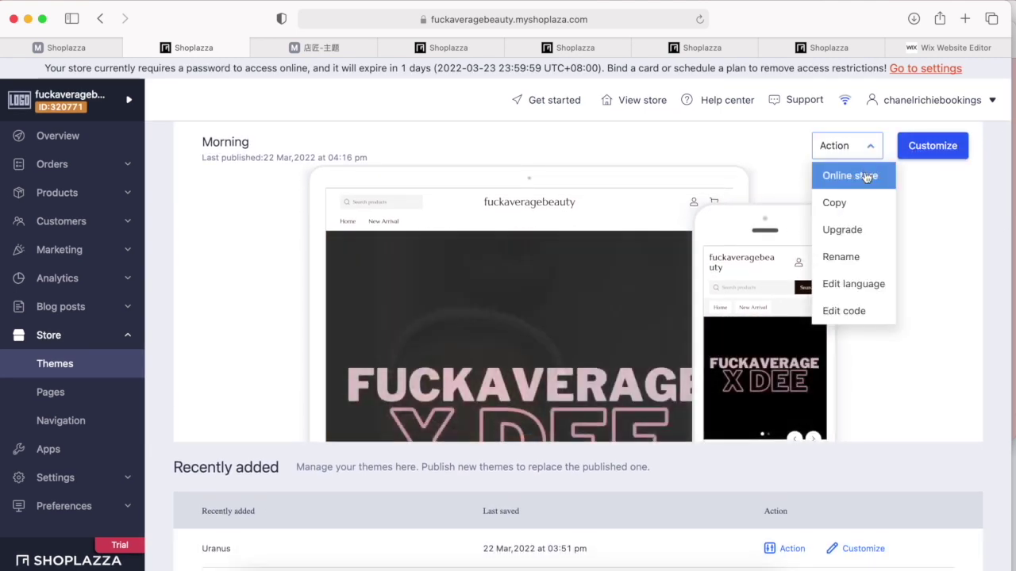
pyautogui.click(871, 146)
pyautogui.click(873, 146)
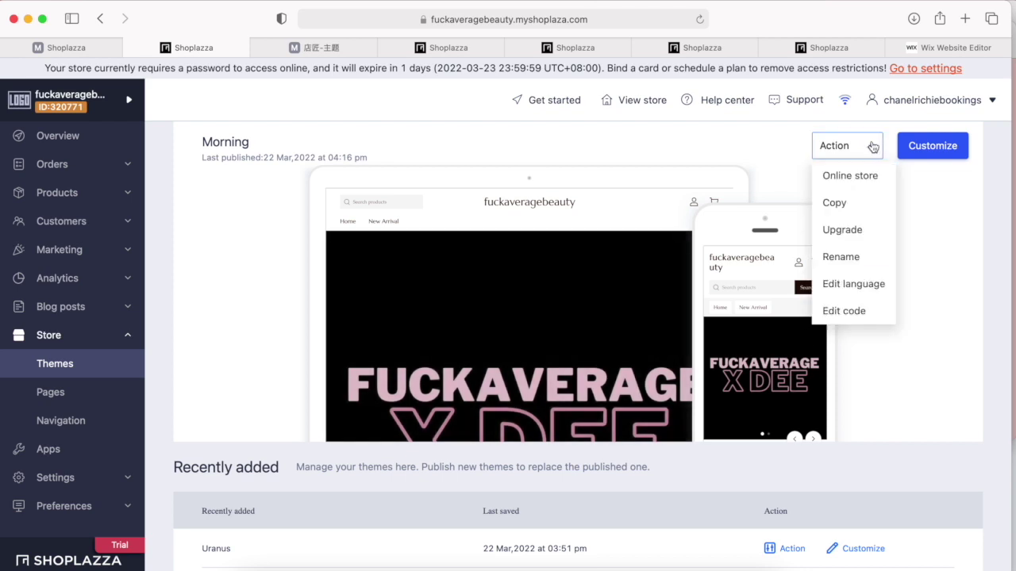
pyautogui.click(865, 181)
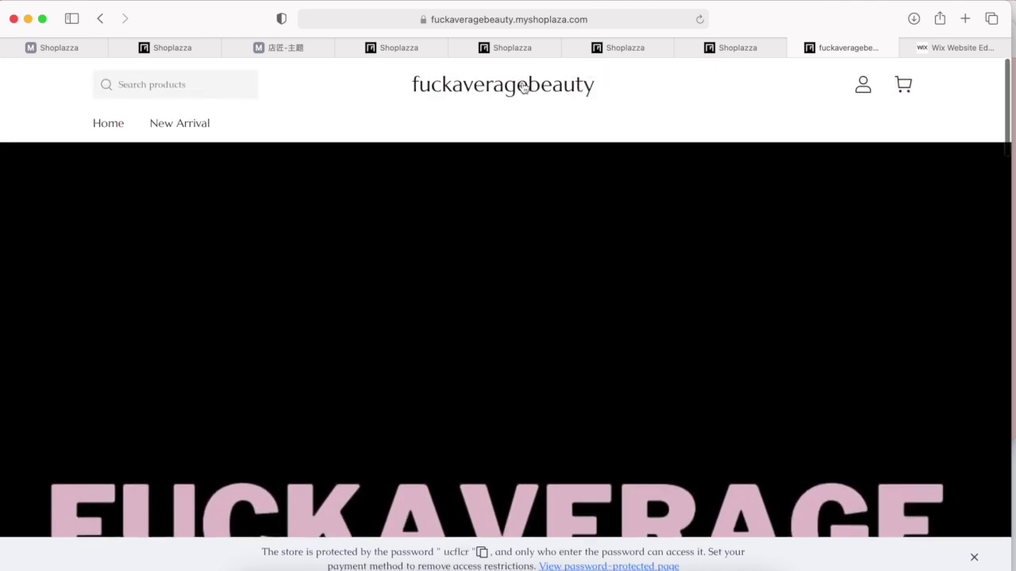
# Examine the live home page's banner slideshow and advance it to the next slide.
pyautogui.scroll(-5, 464, 256)
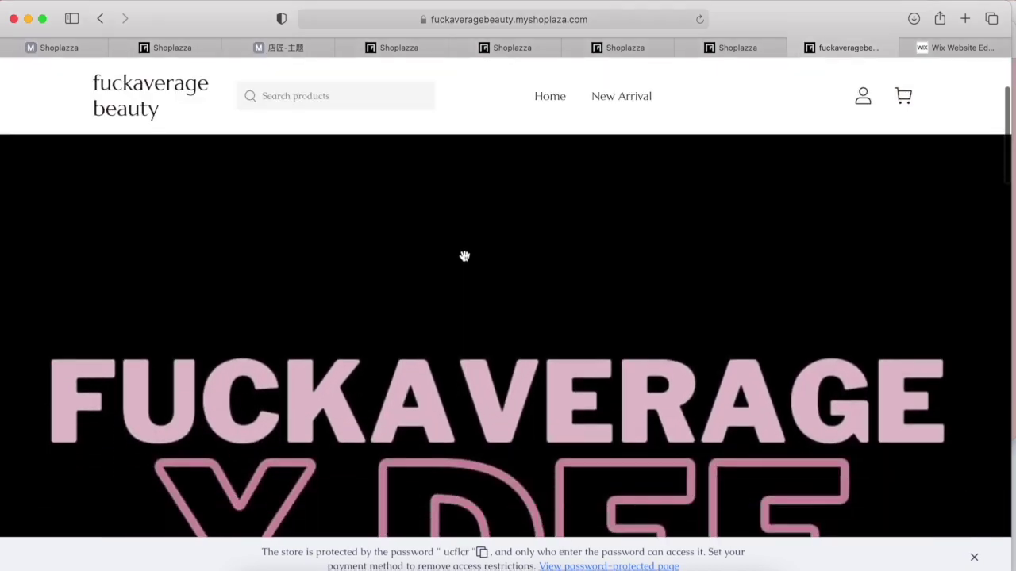
pyautogui.scroll(-5, 464, 256)
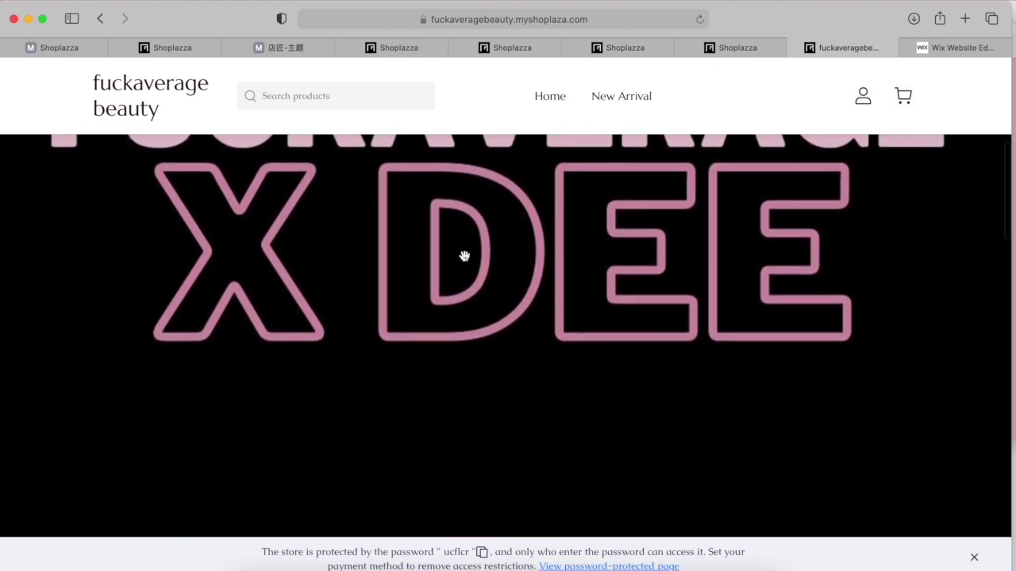
pyautogui.scroll(-5, 464, 256)
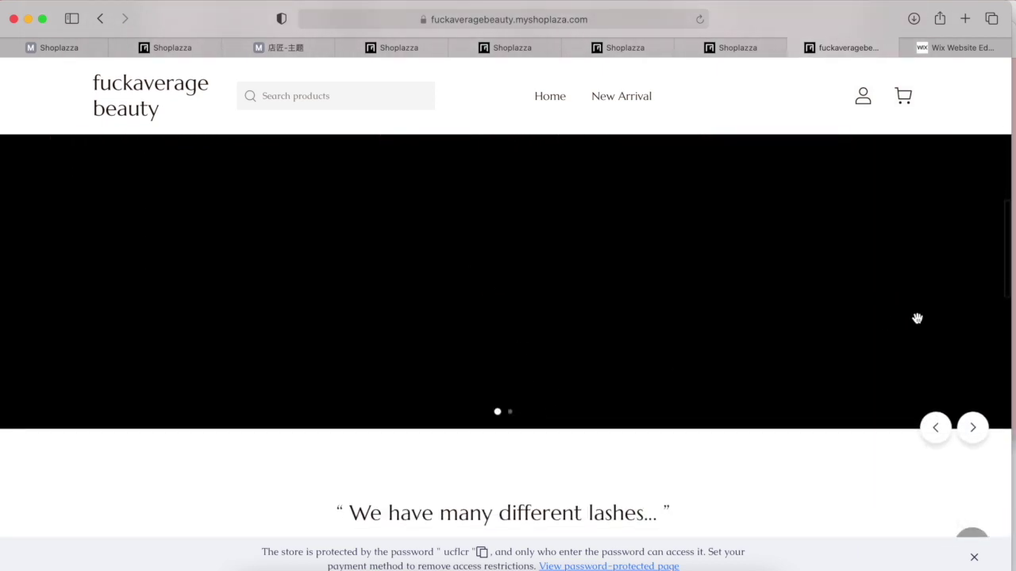
pyautogui.click(972, 429)
pyautogui.scroll(5, 787, 367)
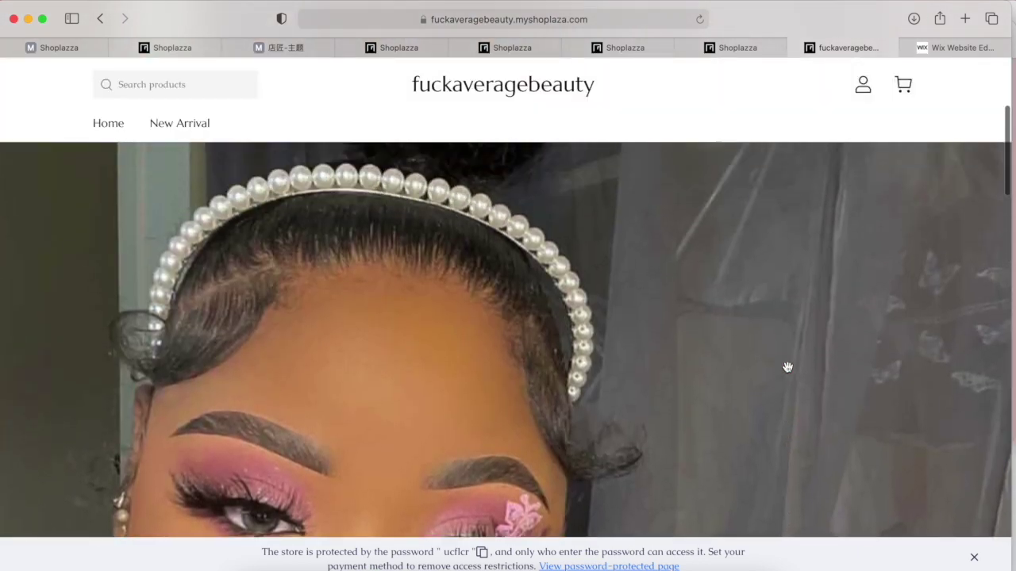
# Examine the live home page from the banner through the quote, gloss, 50% off and gallery sections to the footer, and close the page.
pyautogui.scroll(-10, 787, 367)
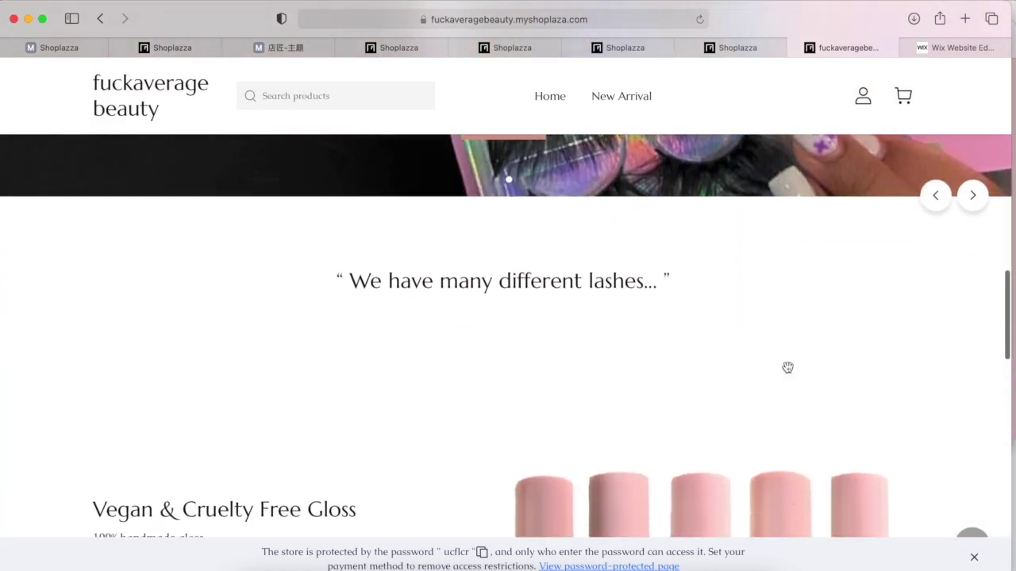
pyautogui.scroll(3, 787, 371)
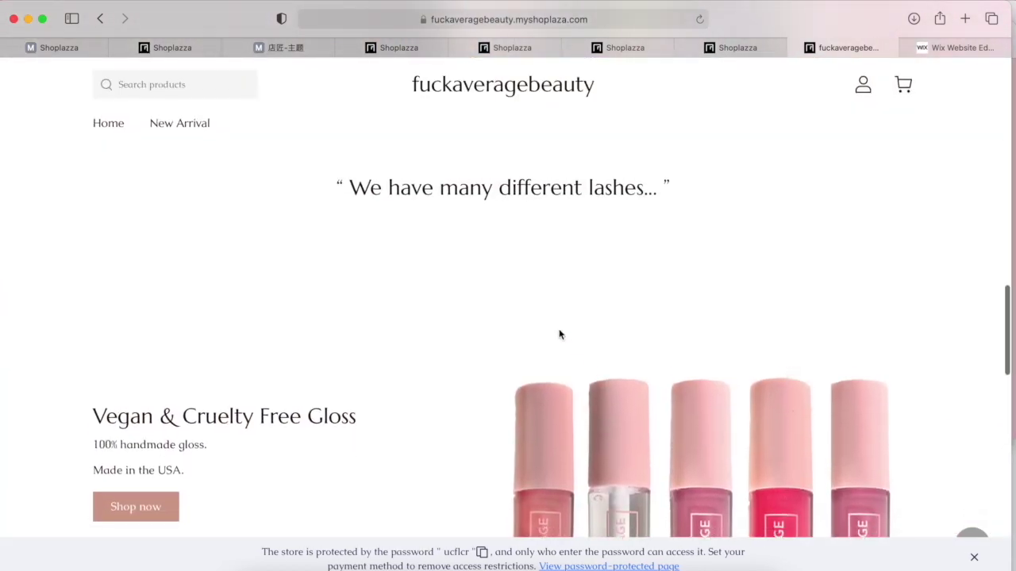
pyautogui.scroll(-2, 611, 322)
pyautogui.scroll(-4, 347, 453)
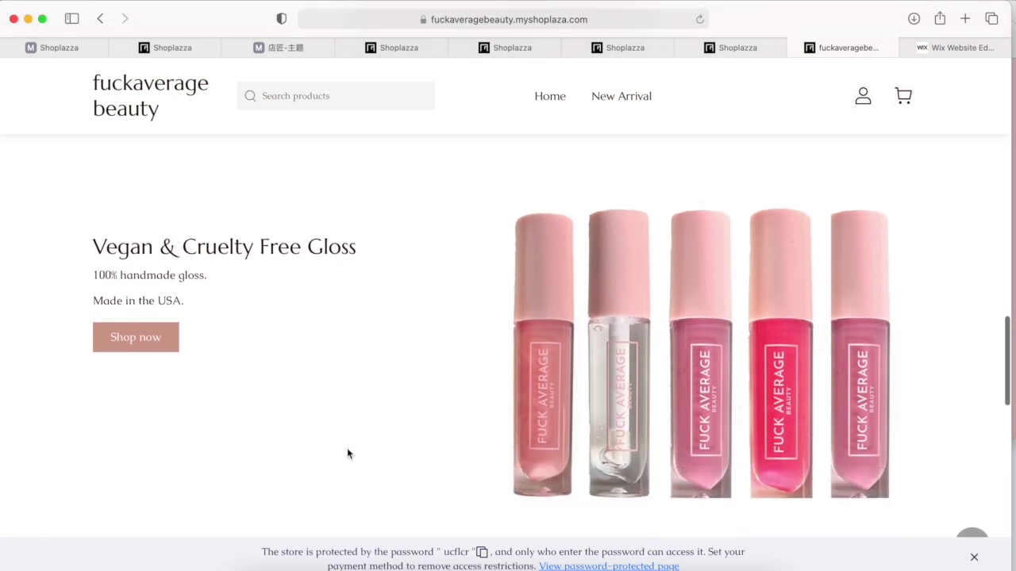
pyautogui.scroll(-2, 347, 457)
pyautogui.scroll(1, 346, 457)
pyautogui.scroll(-4, 347, 457)
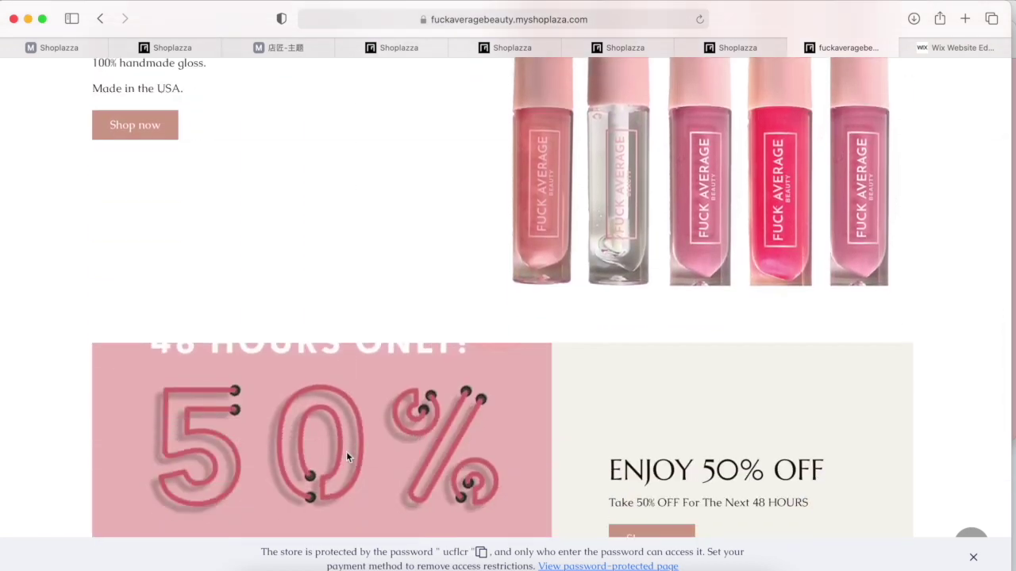
pyautogui.scroll(-4, 346, 453)
pyautogui.scroll(2, 346, 453)
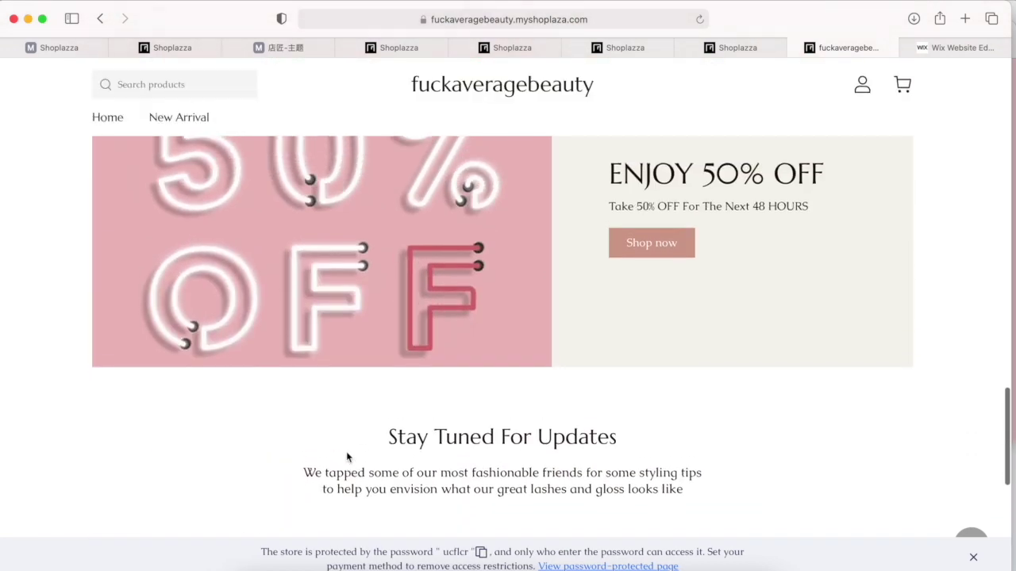
pyautogui.scroll(-5, 346, 456)
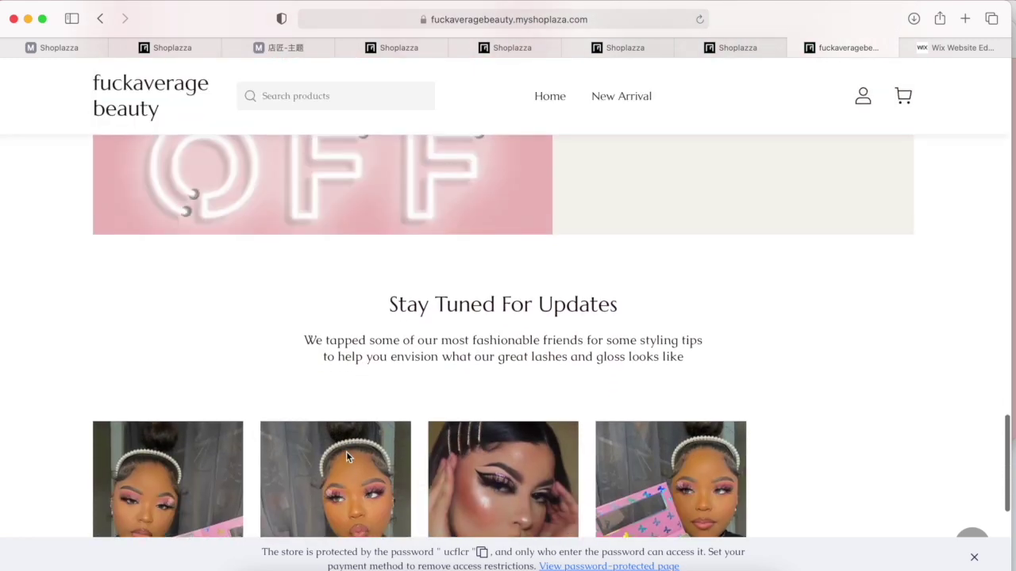
pyautogui.scroll(-4, 346, 457)
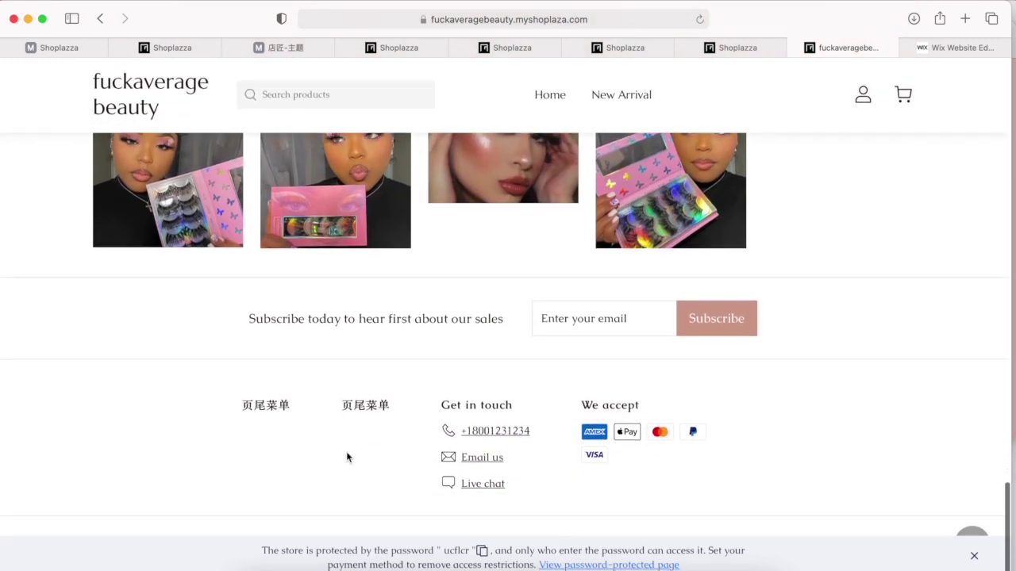
pyautogui.scroll(3, 346, 457)
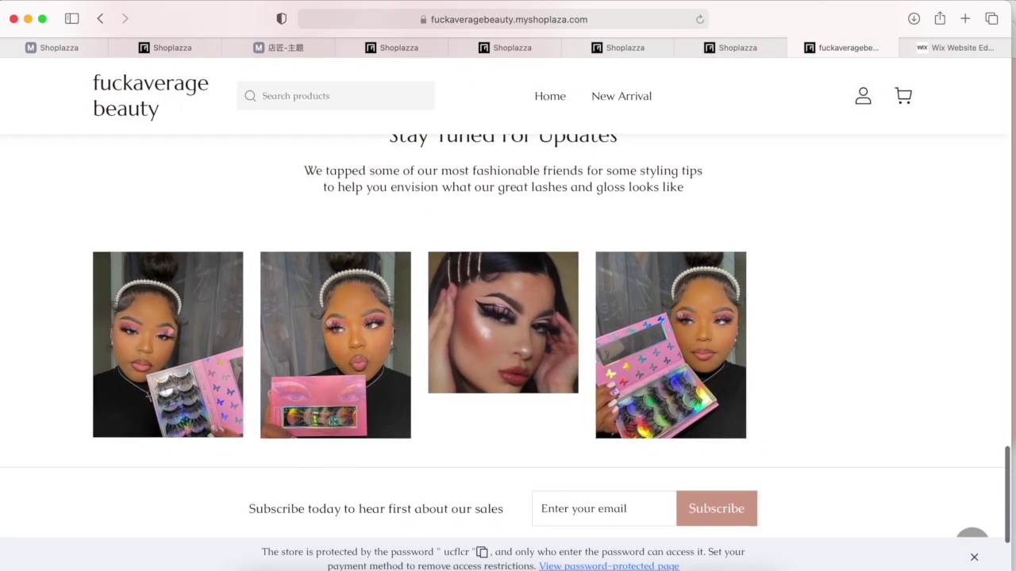
pyautogui.scroll(10, 464, 442)
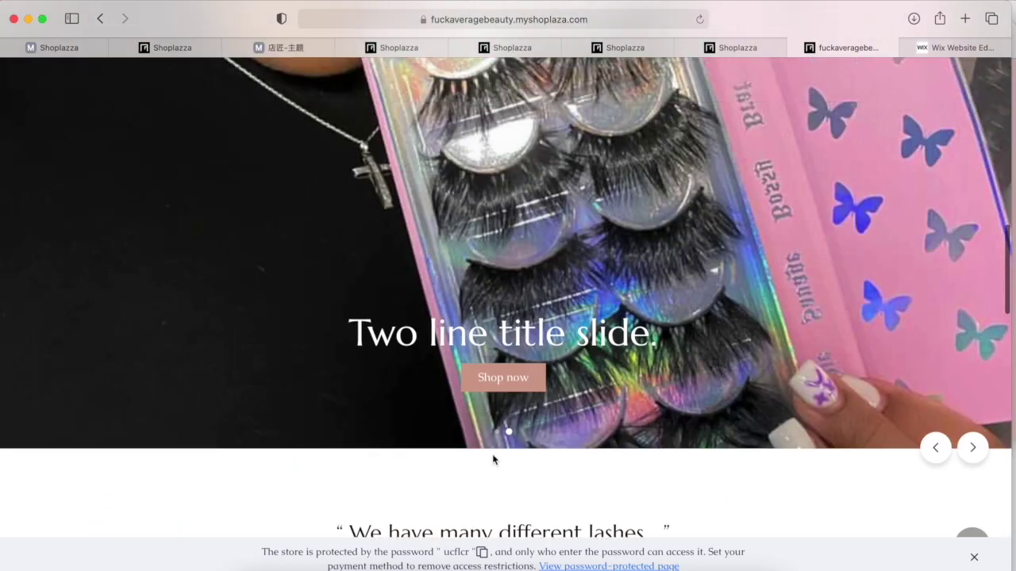
pyautogui.press('super+w')
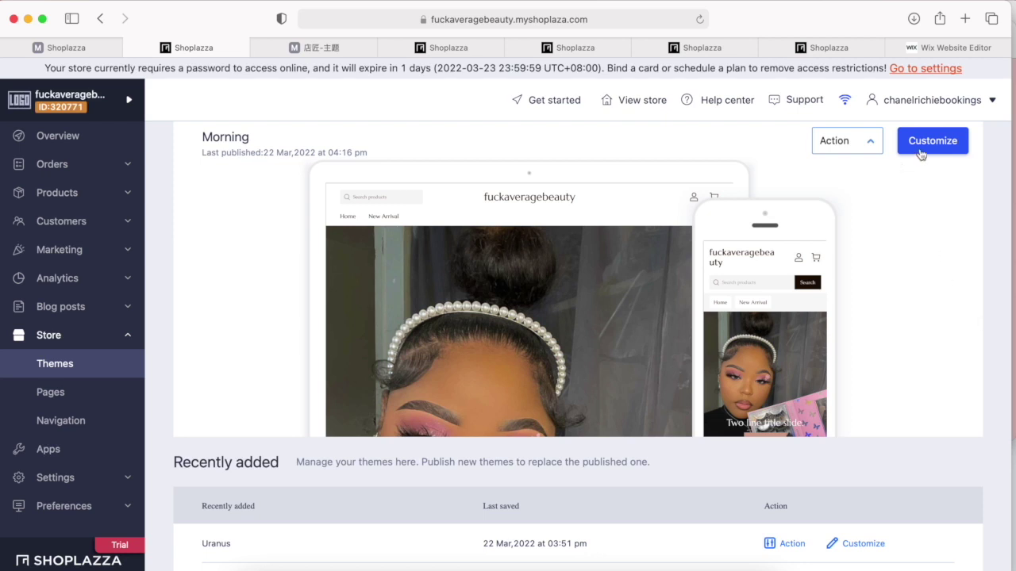
# Open the online store for the active Morning theme again and look over its home page sections.
pyautogui.moveTo(843, 155)
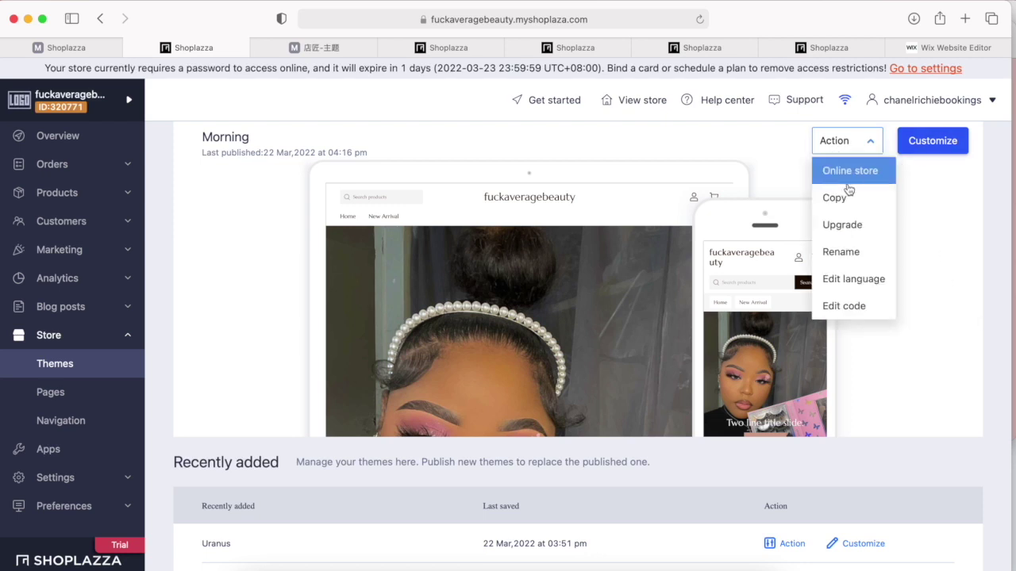
pyautogui.click(849, 174)
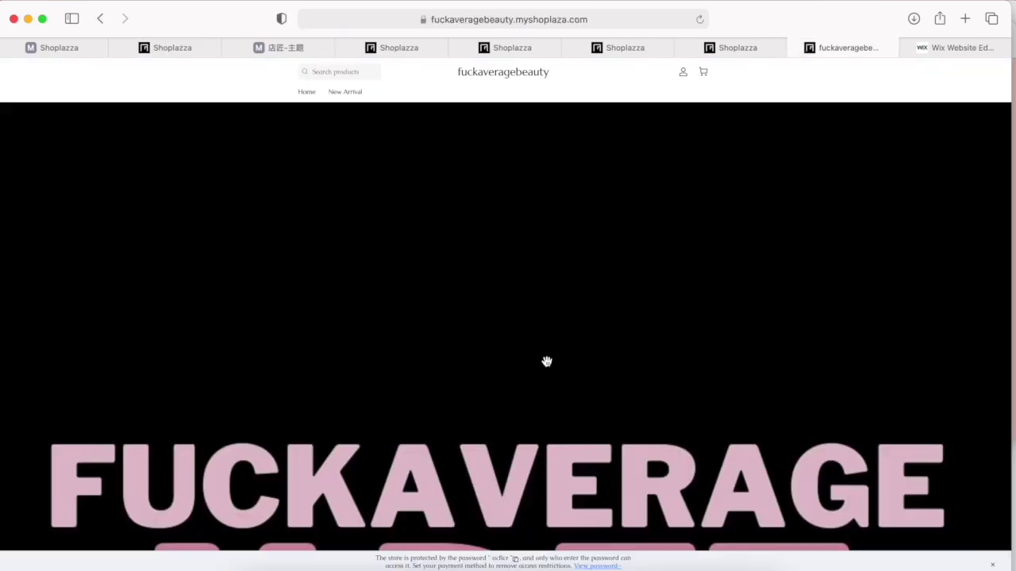
pyautogui.scroll(-5, 667, 193)
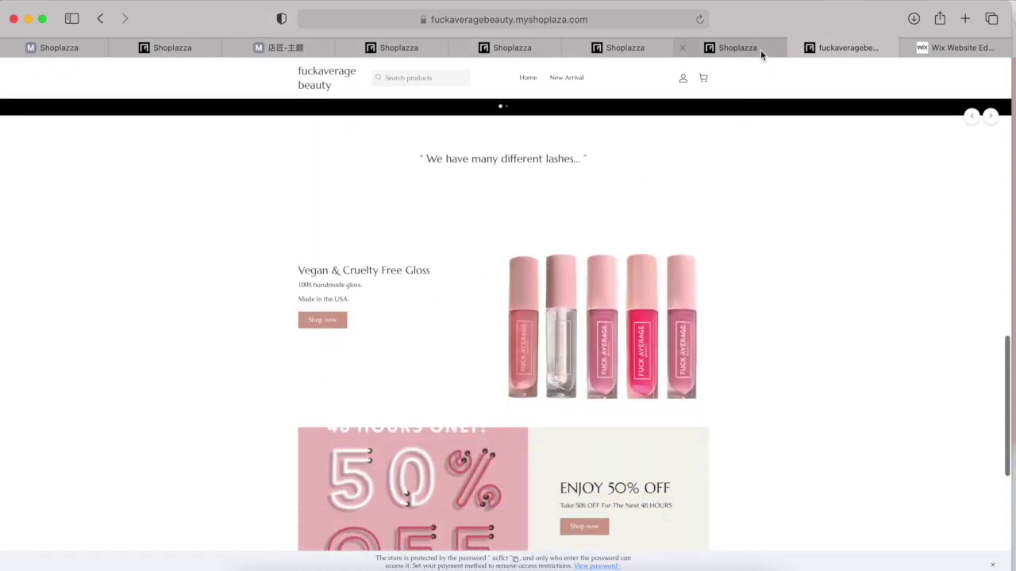
pyautogui.click(761, 49)
pyautogui.click(887, 41)
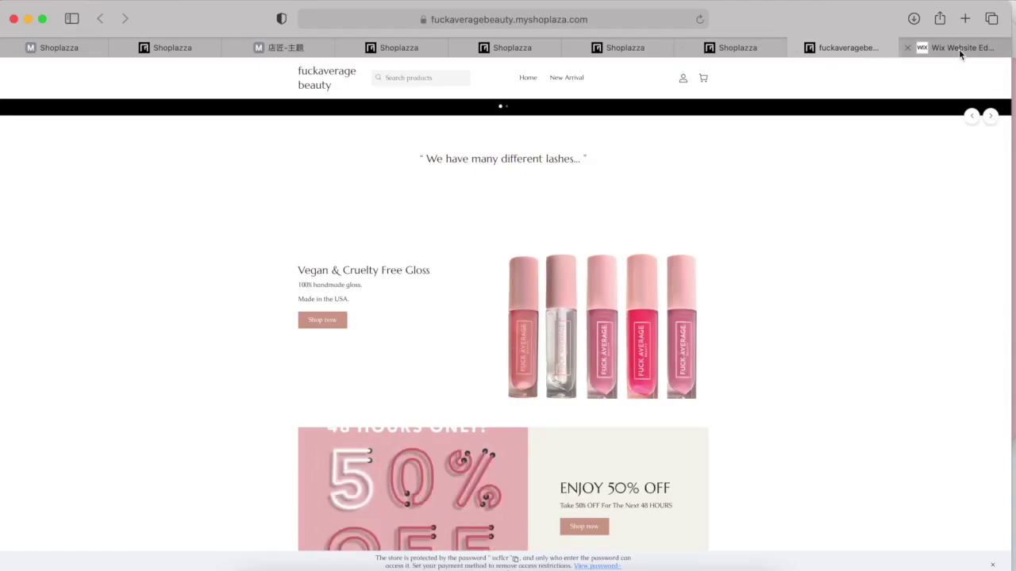
# Switch to the store admin's Overview page and examine its visitor, order, sales and conversion rate data.
pyautogui.click(392, 47)
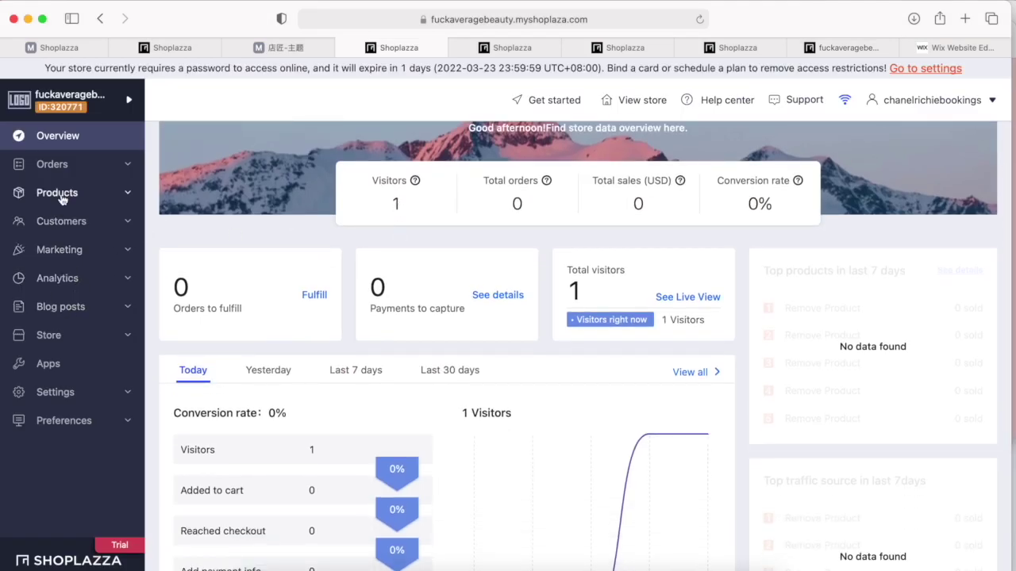
pyautogui.scroll(-2, 388, 287)
pyautogui.scroll(3, 388, 286)
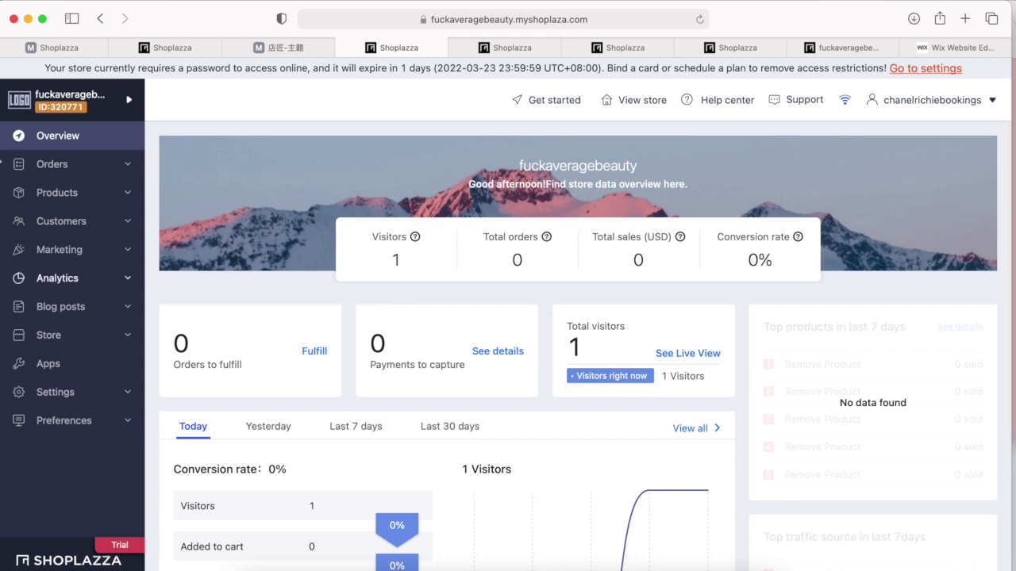
pyautogui.scroll(-1, 384, 374)
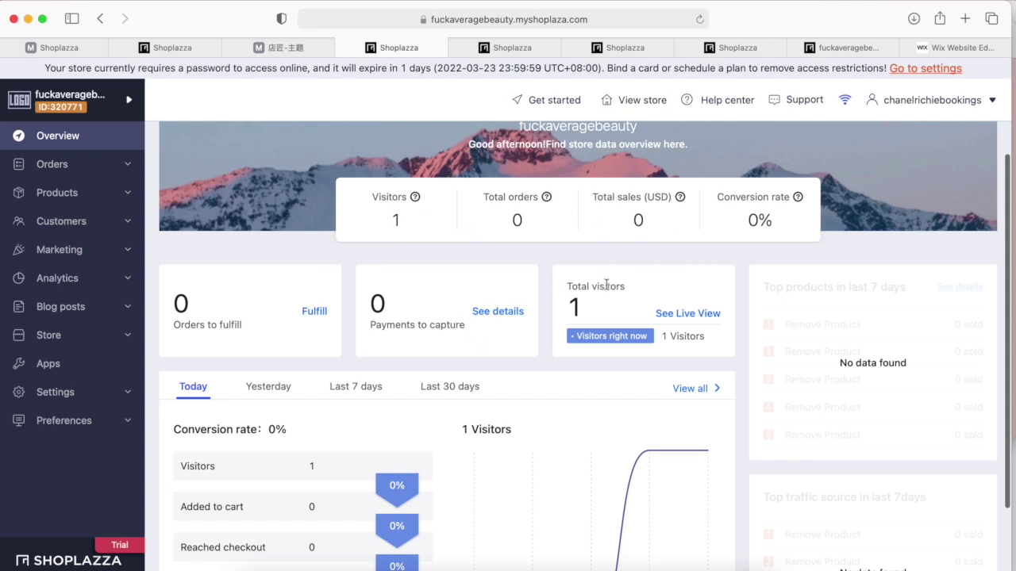
pyautogui.scroll(-1, 666, 261)
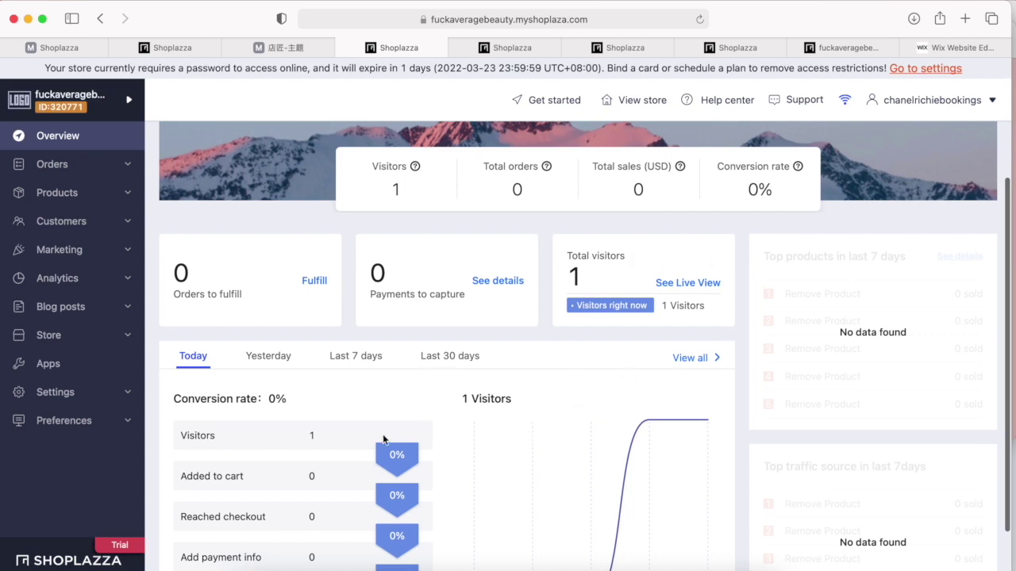
pyautogui.scroll(-2, 383, 439)
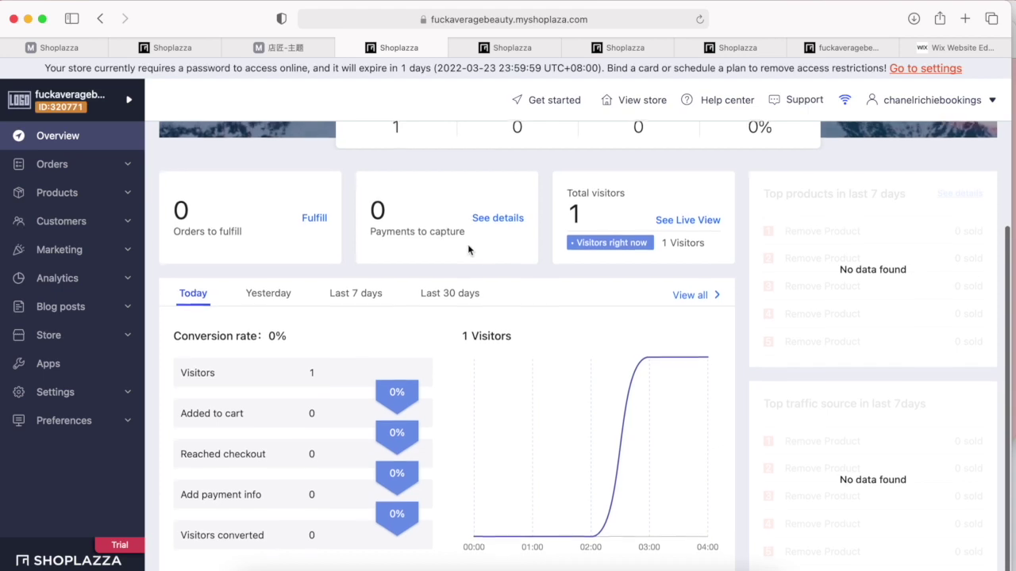
# Review the store's Orders pages: Unfulfilled, Abandoned checkouts, After sales and PayPal dispute.
pyautogui.click(52, 165)
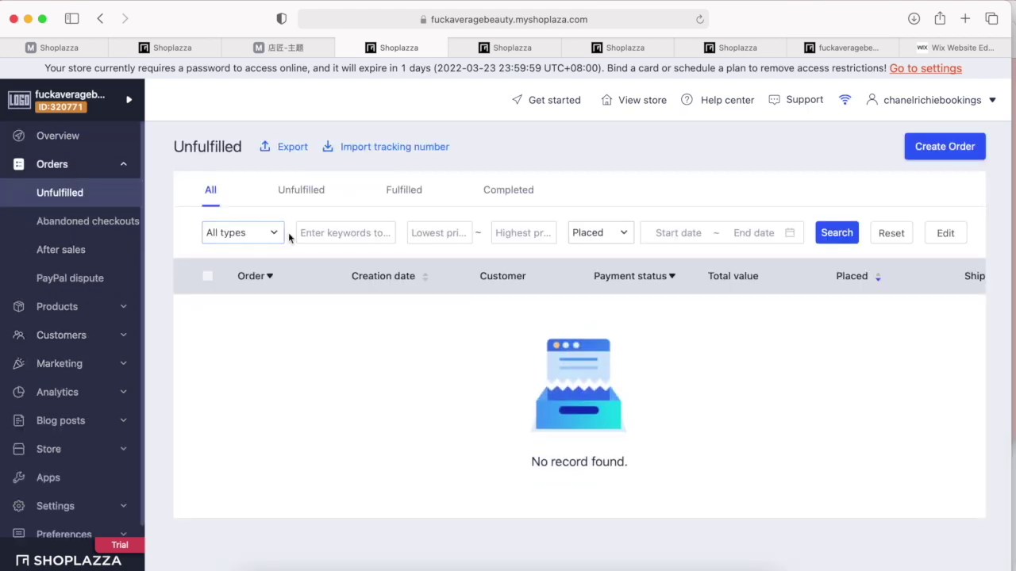
pyautogui.click(107, 220)
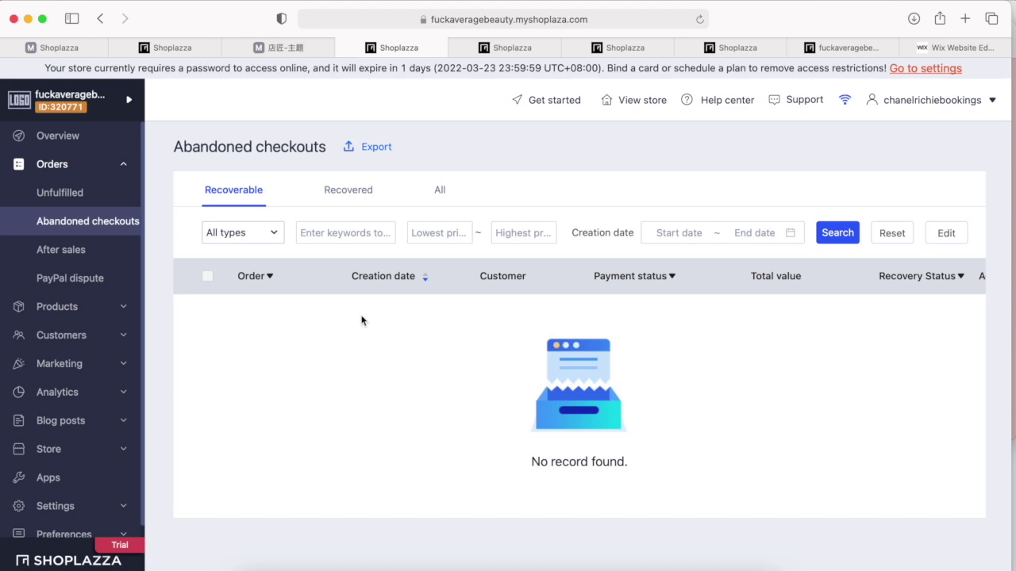
pyautogui.click(72, 251)
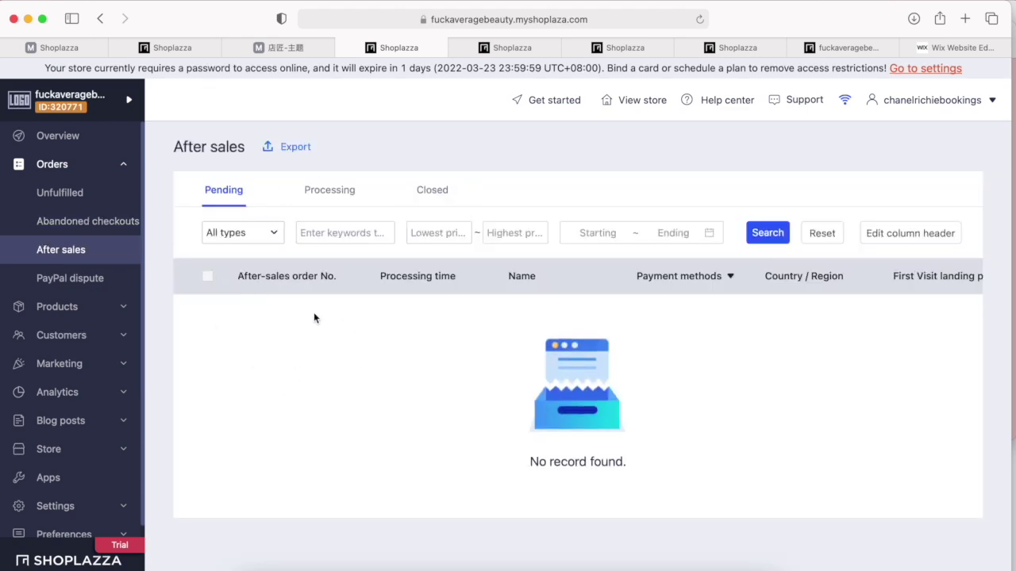
pyautogui.click(68, 284)
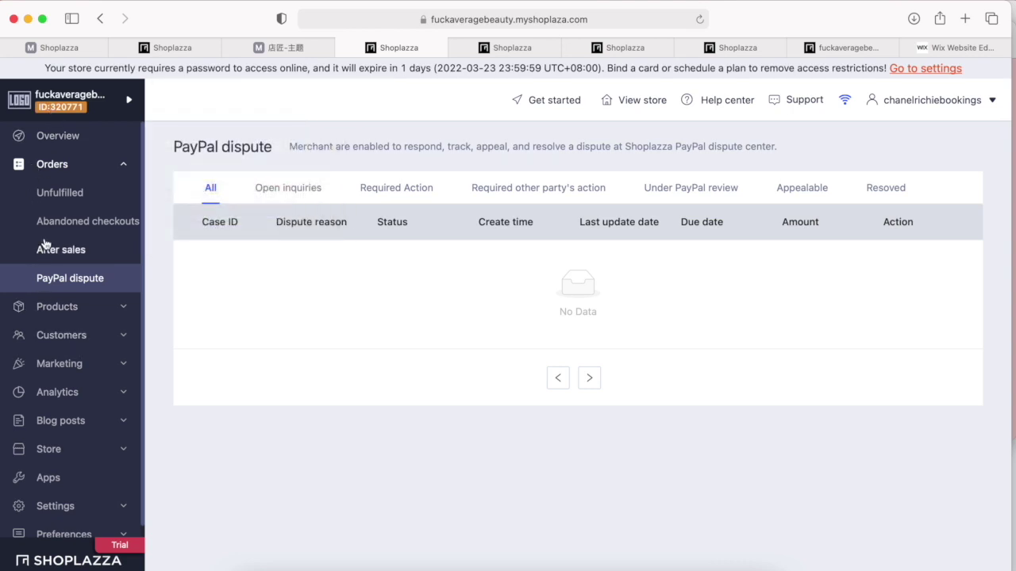
# Review the store's Products pages: All products, Collections, Reviews and Product feed, dismissing the Product Reviews update notice.
pyautogui.click(40, 309)
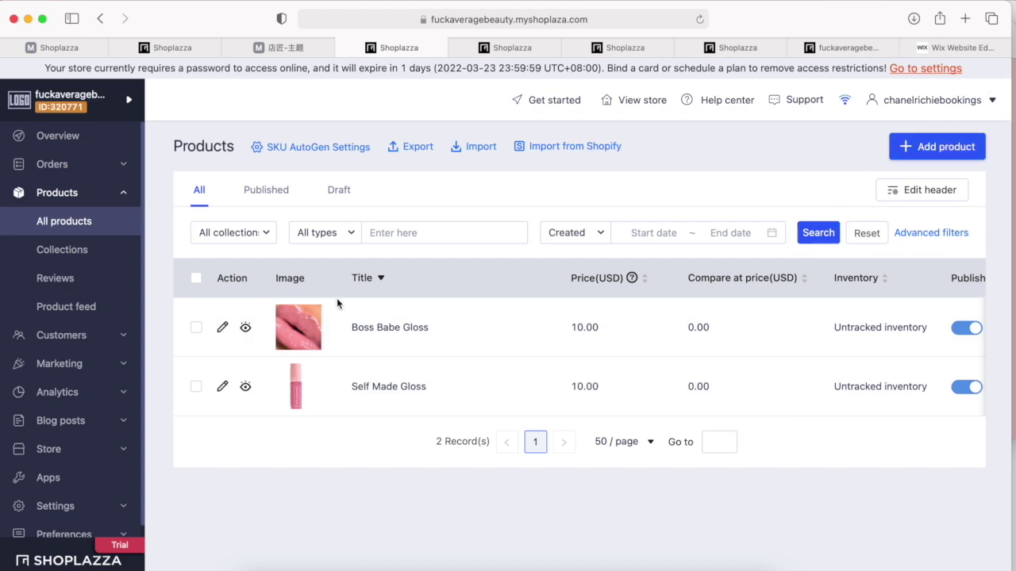
pyautogui.click(89, 251)
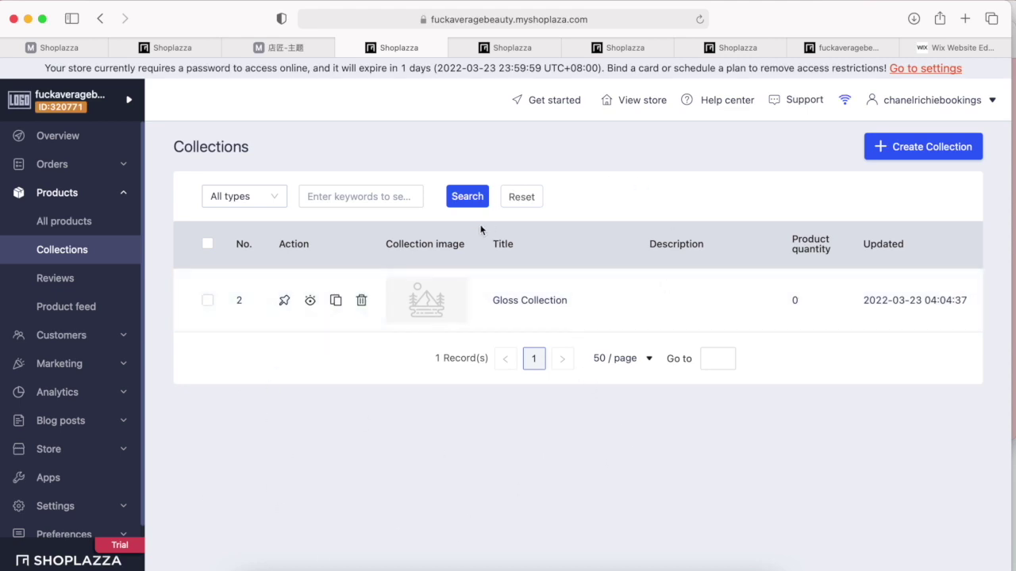
pyautogui.click(96, 280)
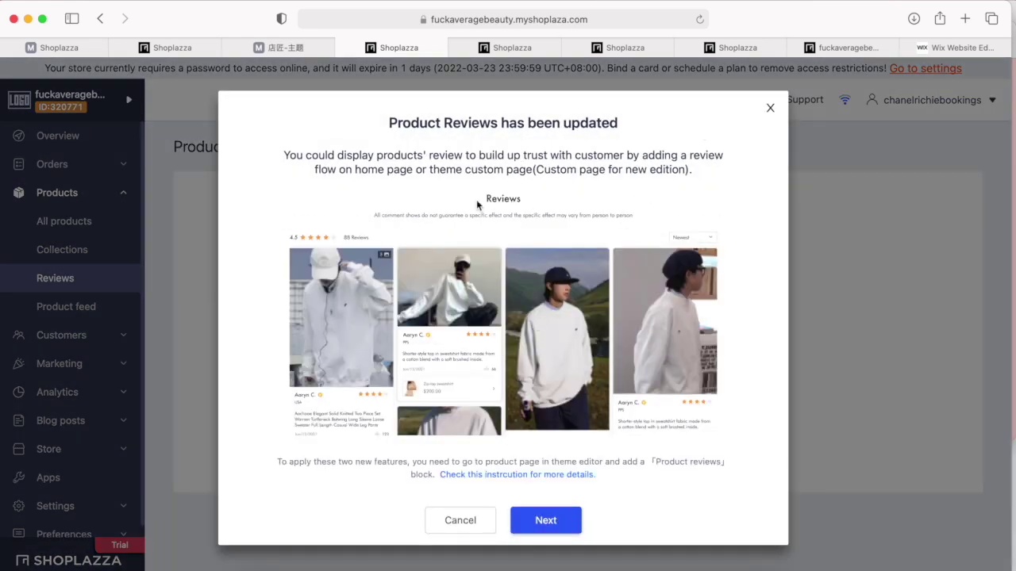
pyautogui.click(770, 109)
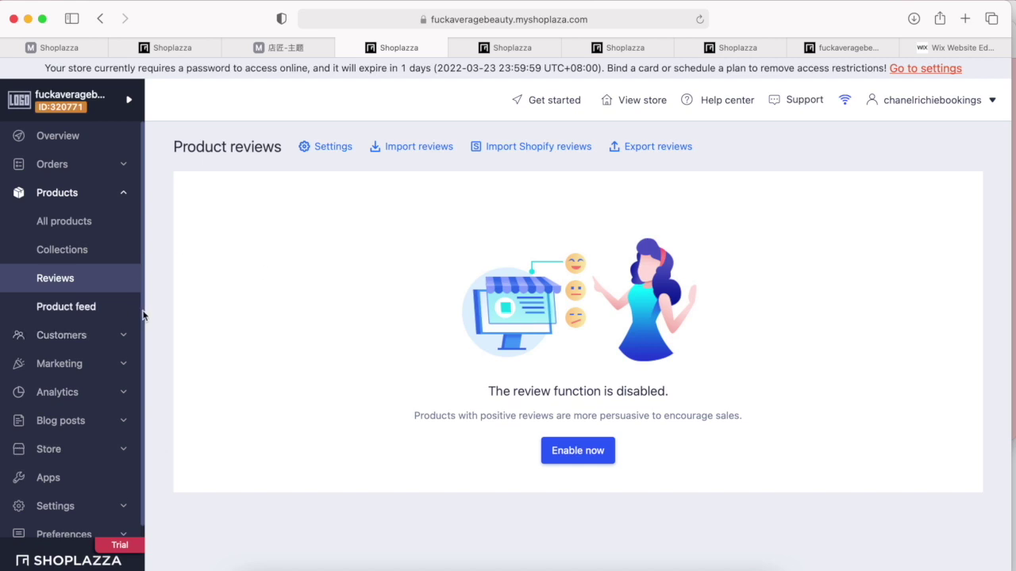
pyautogui.click(66, 305)
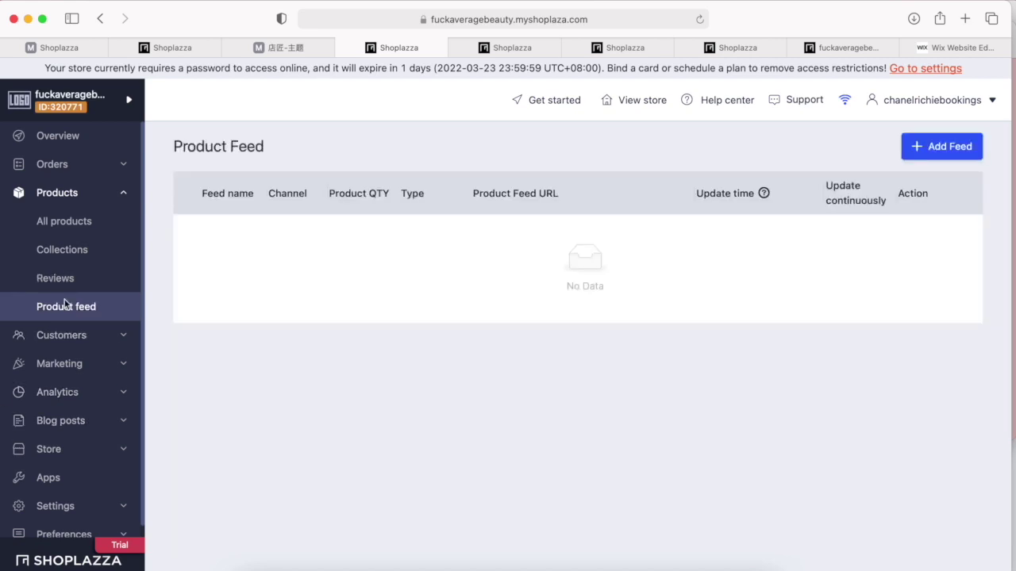
pyautogui.scroll(-2, 60, 333)
# Check the All customers page, and survey the Marketing page's Facebook, purchasing conversion and repeat purchase tools.
pyautogui.click(51, 327)
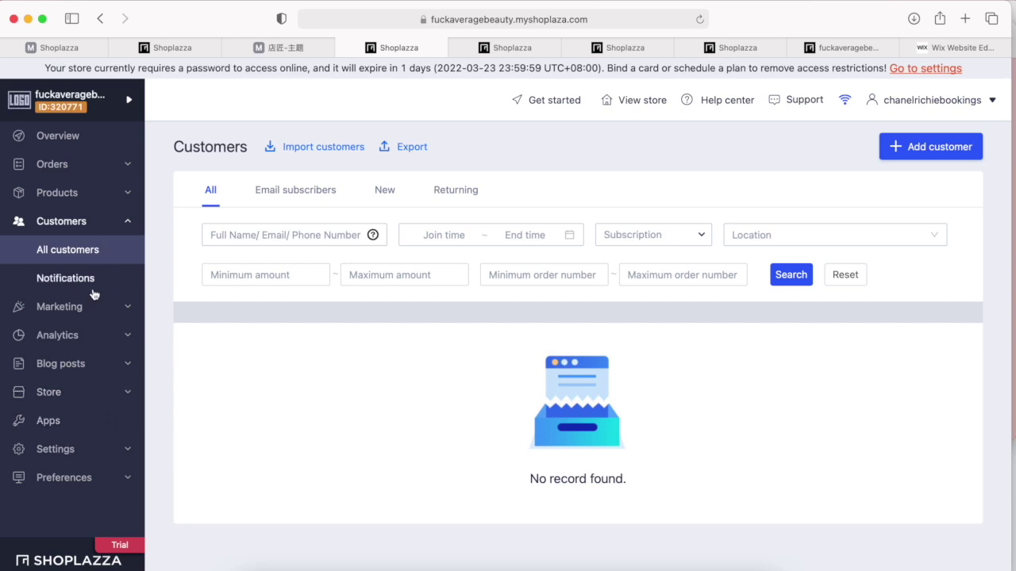
pyautogui.click(50, 308)
pyautogui.scroll(-1, 133, 392)
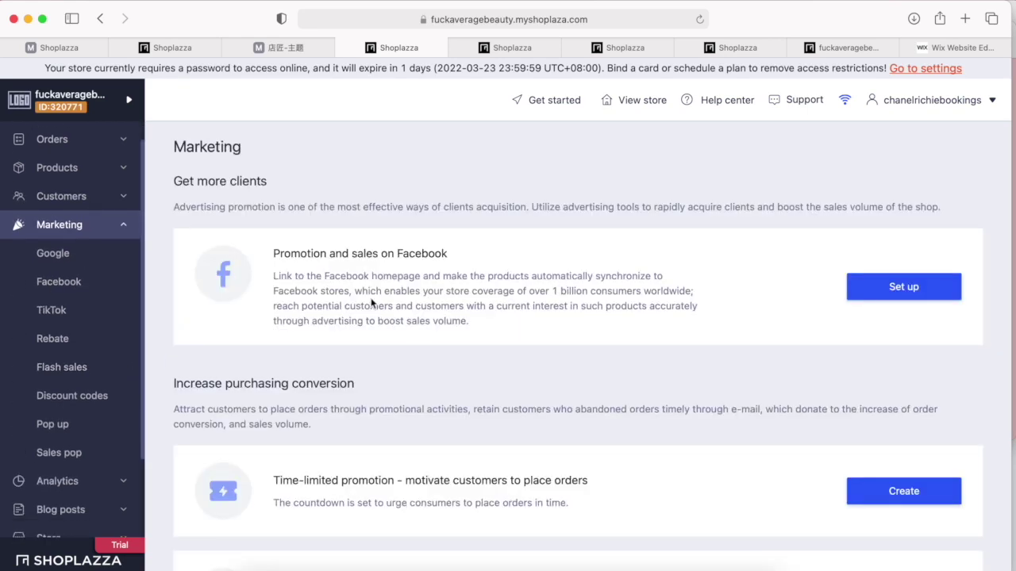
pyautogui.scroll(-3, 370, 298)
pyautogui.scroll(3, 370, 297)
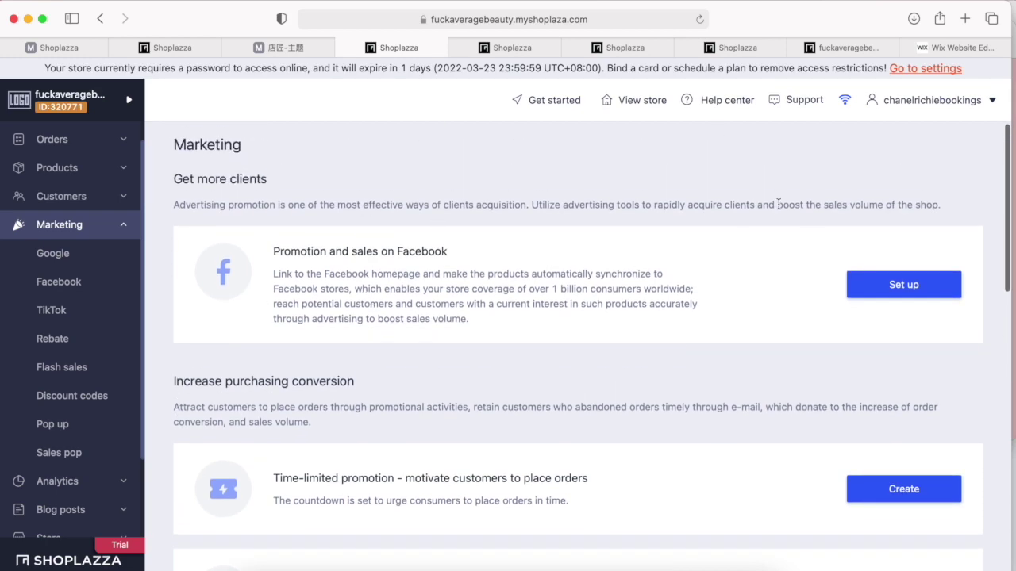
pyautogui.scroll(-3, 475, 330)
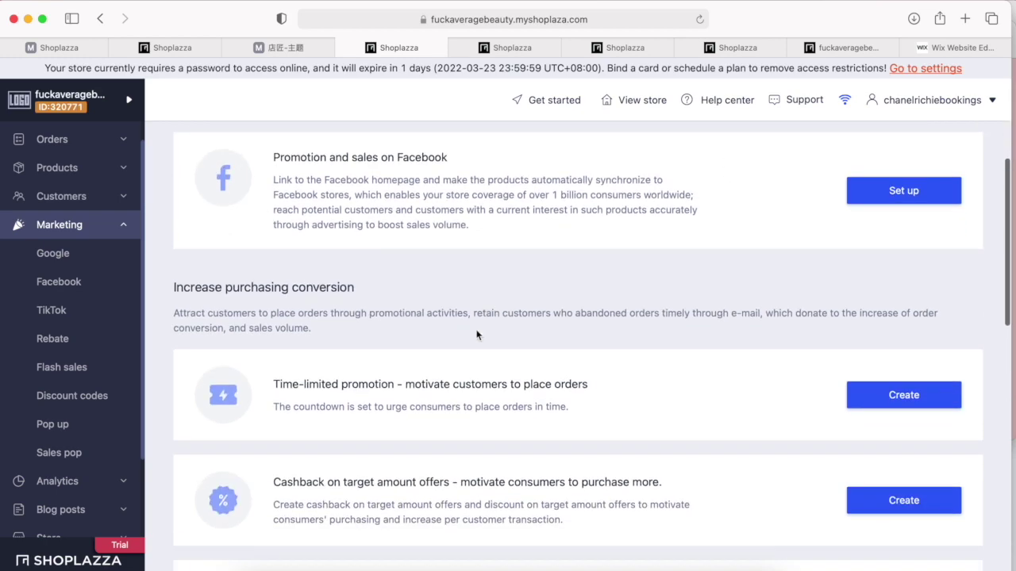
pyautogui.scroll(-2, 193, 476)
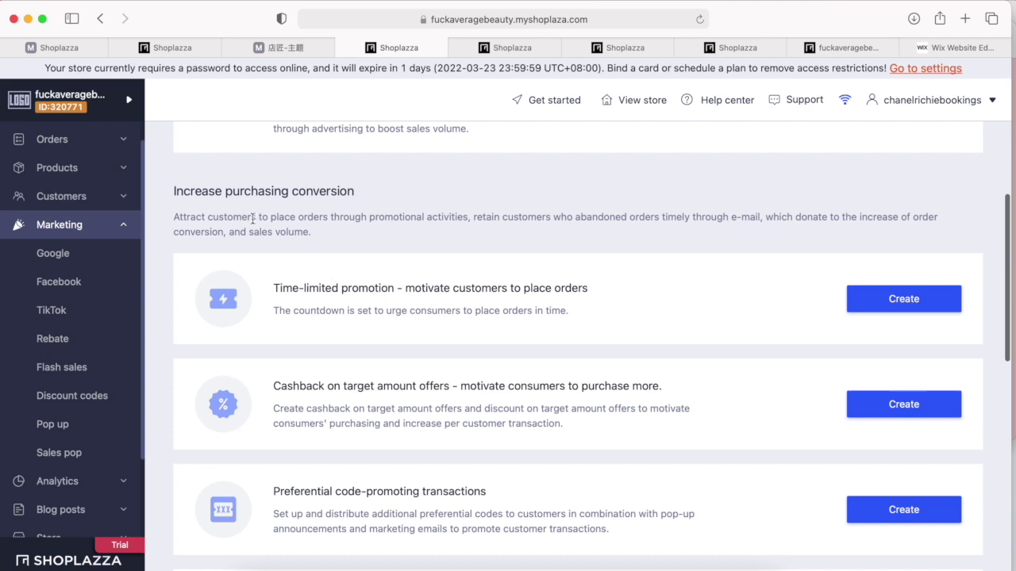
pyautogui.scroll(-3, 479, 325)
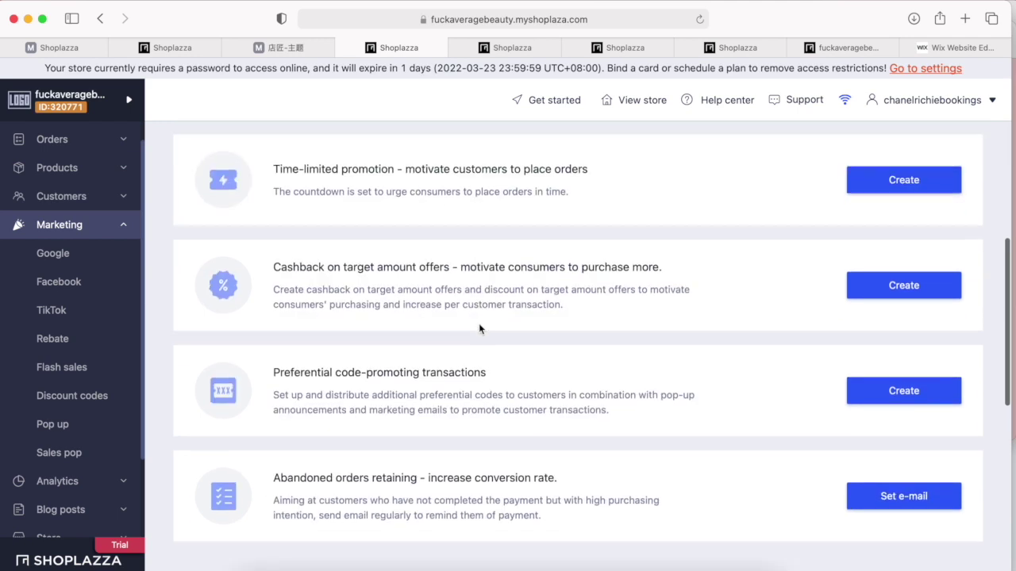
pyautogui.scroll(-2, 427, 290)
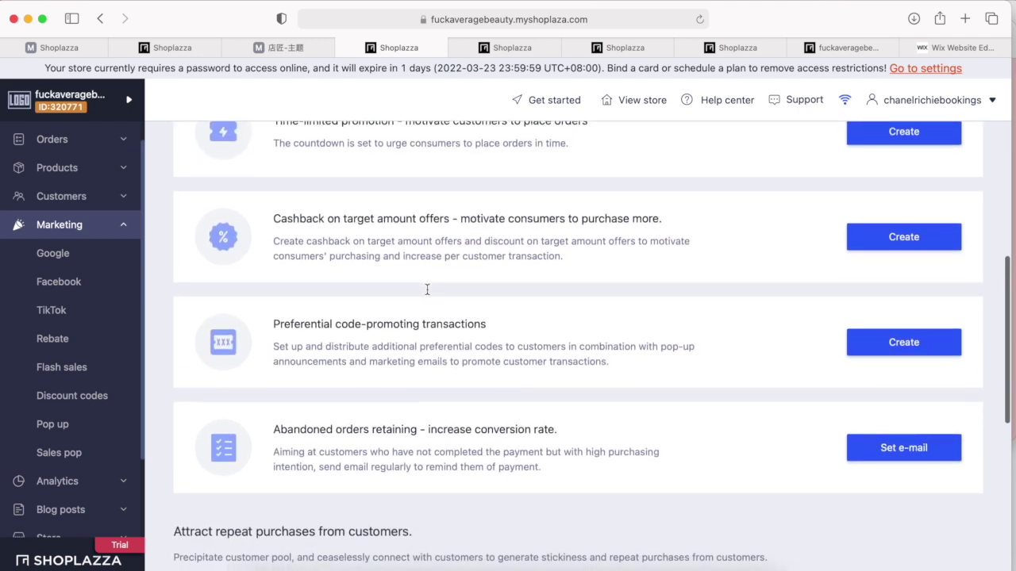
pyautogui.scroll(-4, 426, 294)
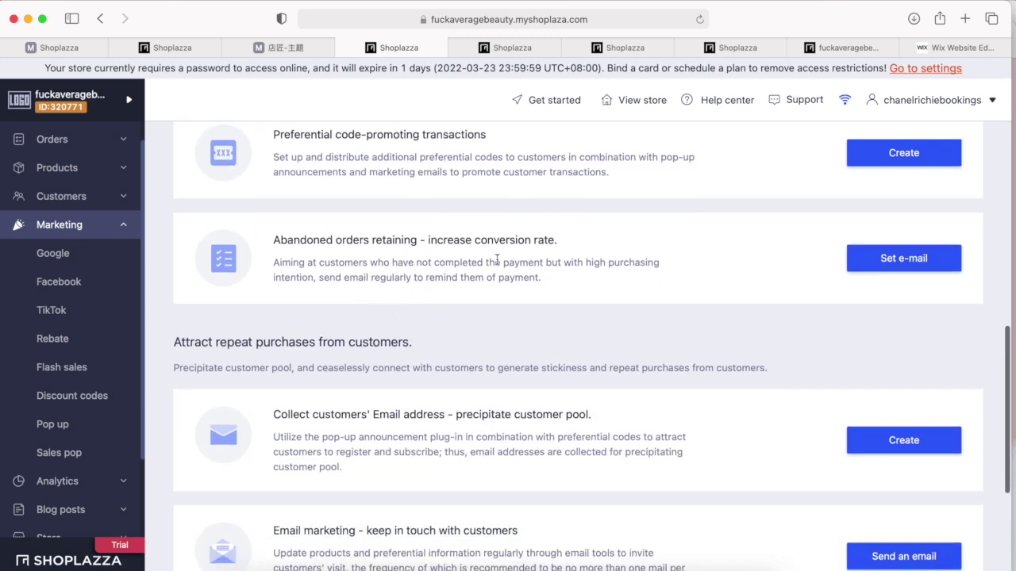
pyautogui.scroll(-3, 496, 260)
pyautogui.scroll(12, 497, 260)
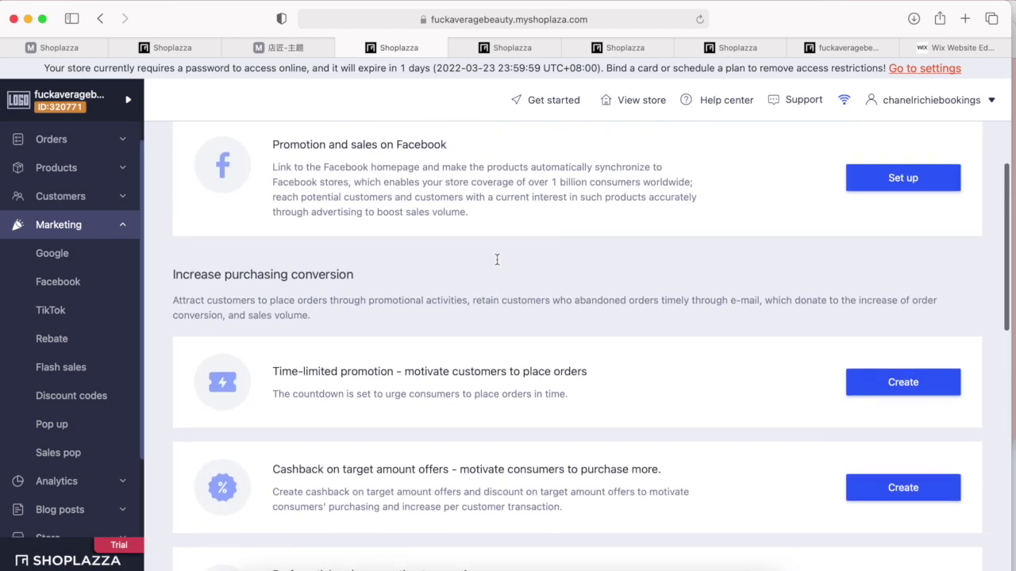
# Read the Marketing page's sections in detail, from Increase purchasing conversion through Attract repeat purchases to Data analysis.
pyautogui.scroll(-1, 412, 411)
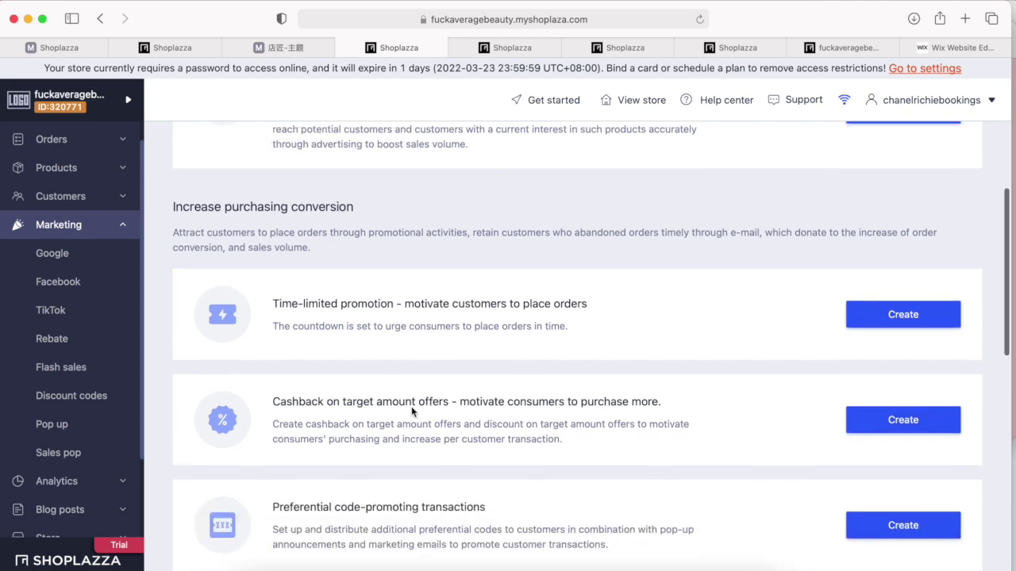
pyautogui.scroll(-4, 411, 410)
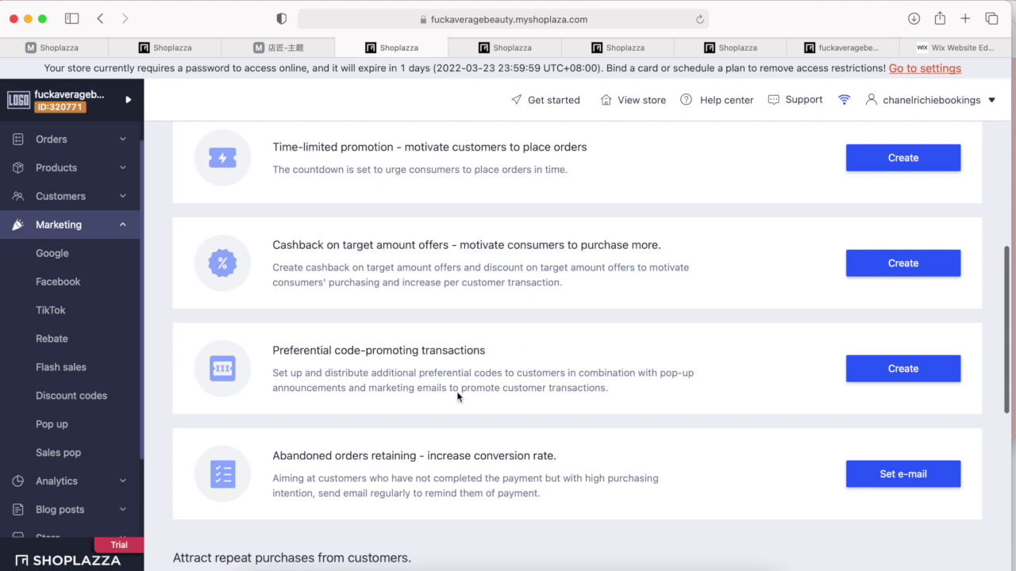
pyautogui.scroll(-4, 437, 394)
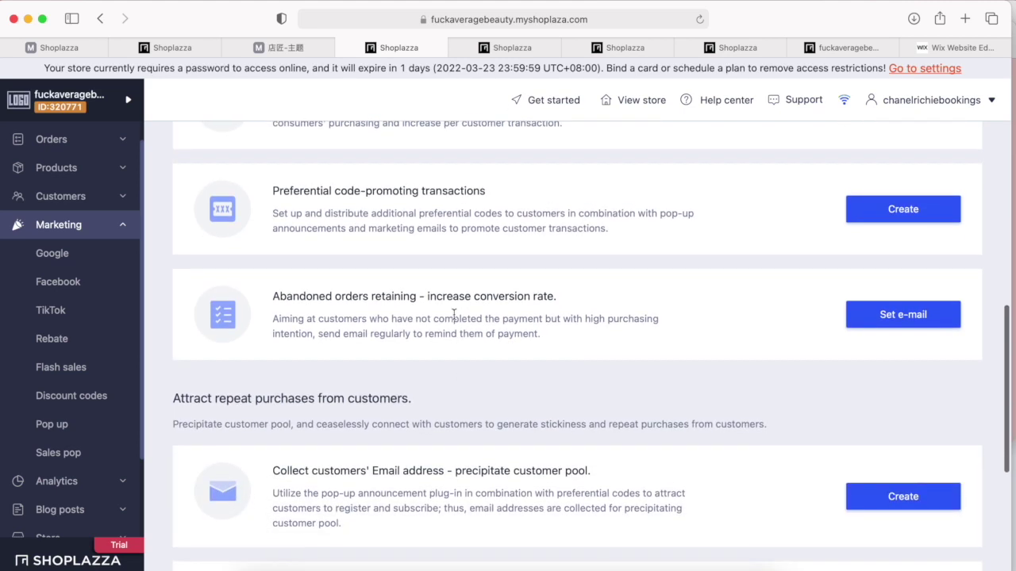
pyautogui.scroll(-2, 454, 315)
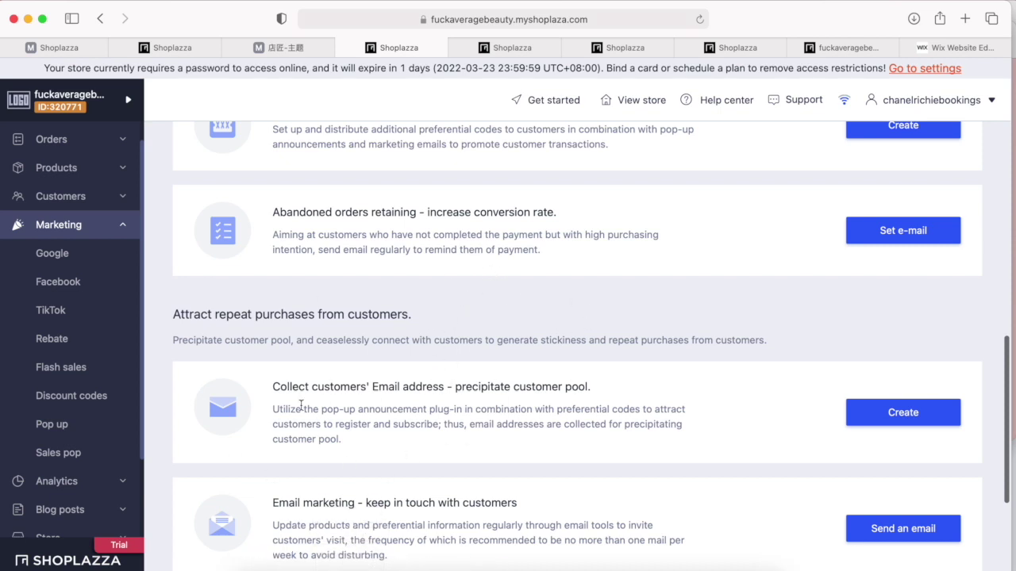
pyautogui.scroll(-2, 220, 357)
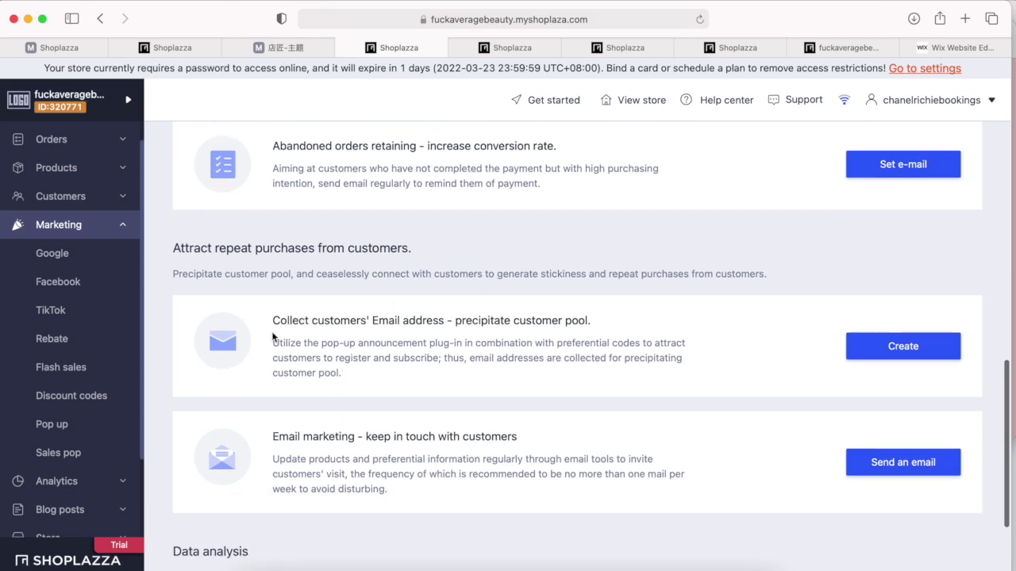
pyautogui.scroll(-3, 494, 313)
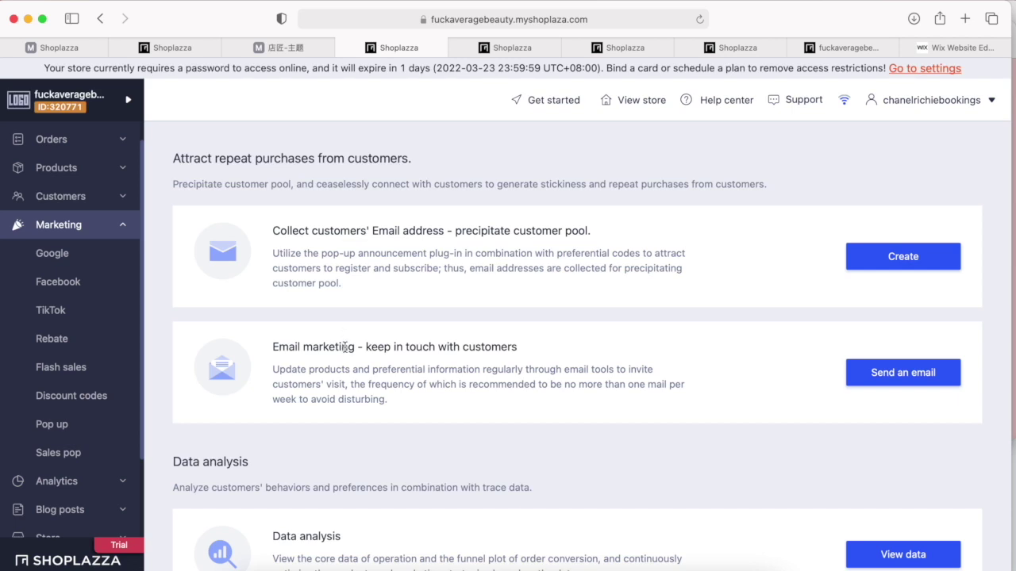
pyautogui.scroll(-2, 314, 380)
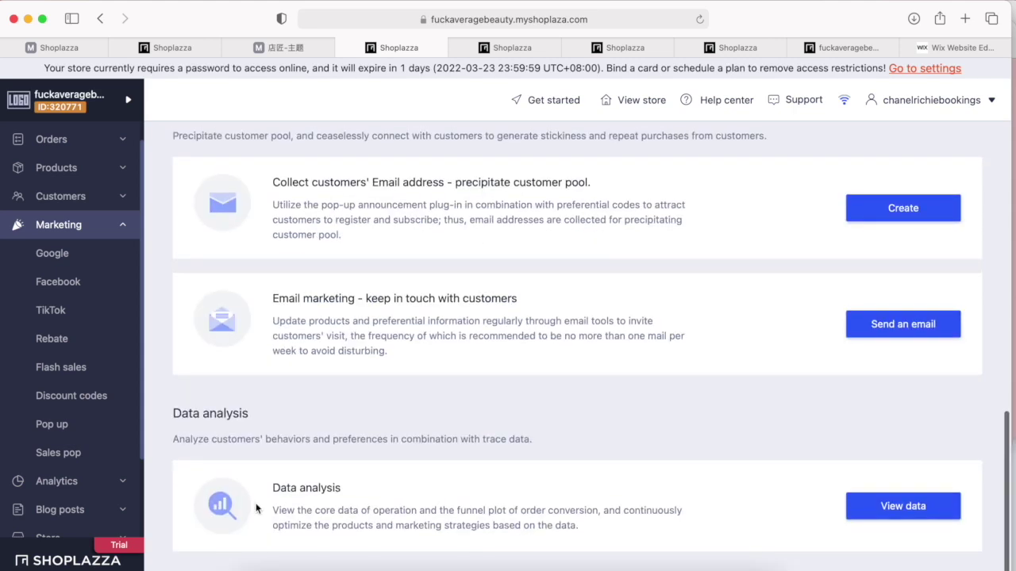
# Open the store's Analytics and examine the Real-time data on sales, visitors, orders, view trend and visitor map.
pyautogui.scroll(-2, 49, 396)
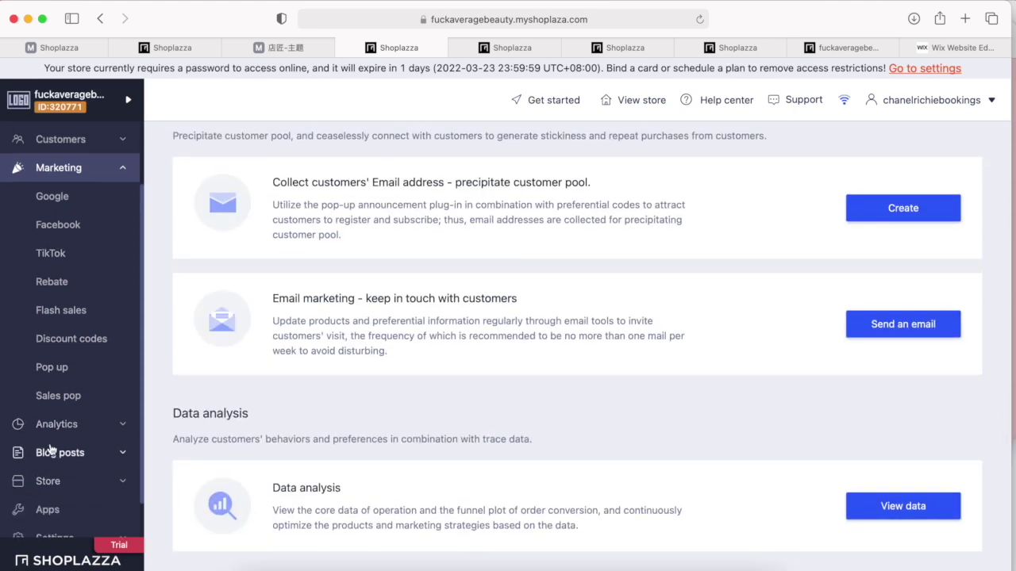
pyautogui.click(55, 425)
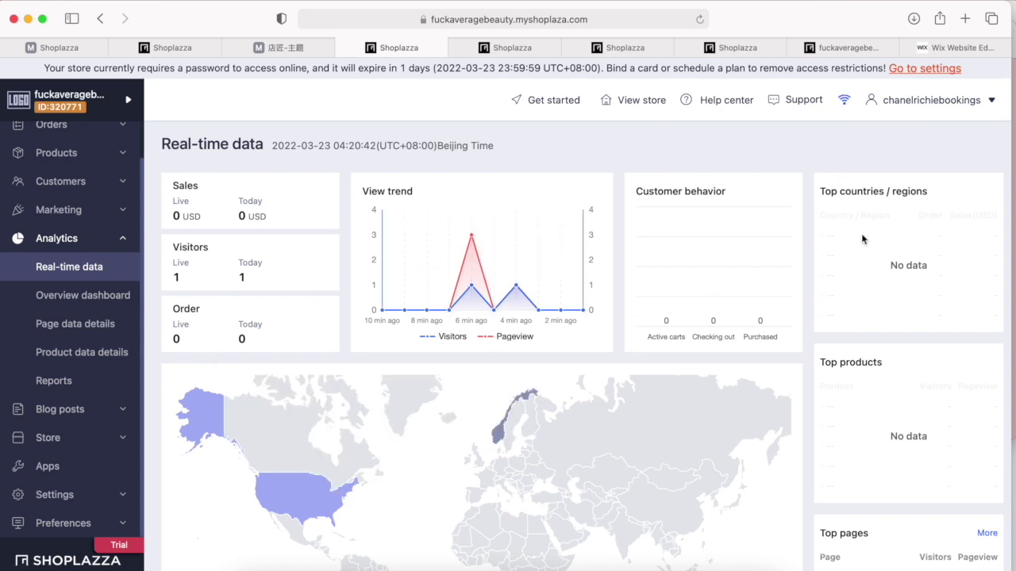
pyautogui.scroll(-1, 502, 368)
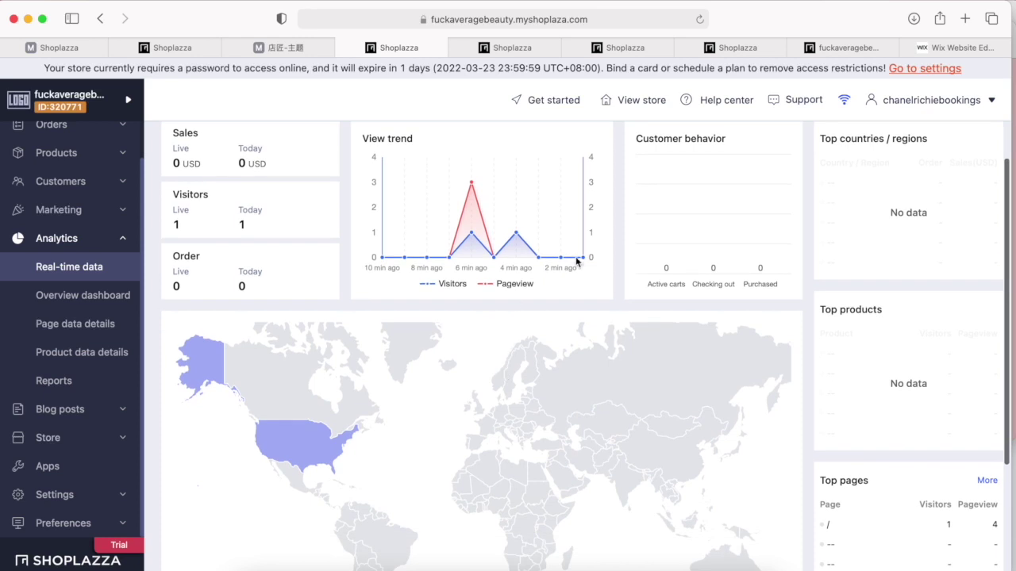
pyautogui.scroll(2, 417, 349)
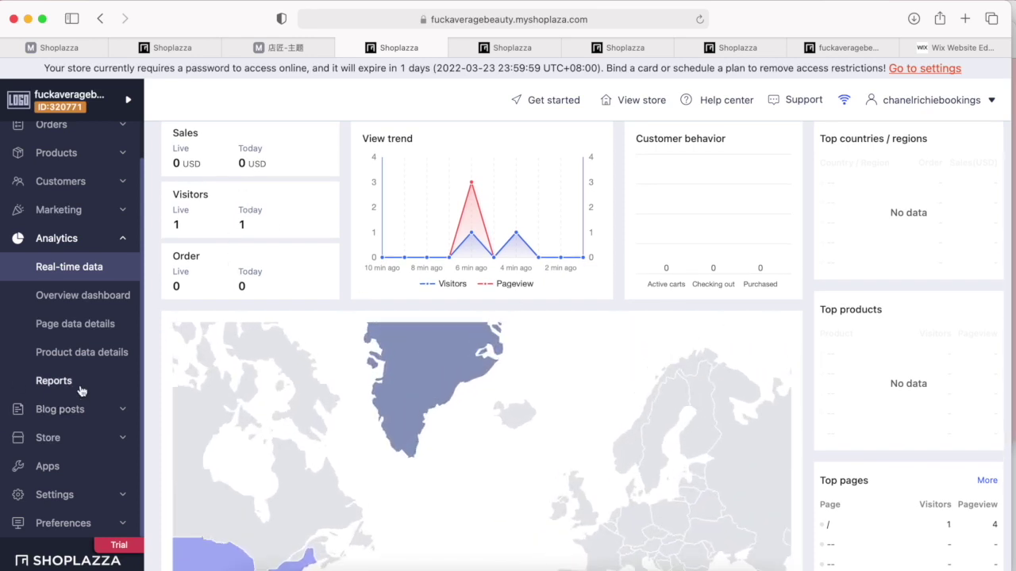
# Review the Blog posts and Blogs pages, and look over the store's active and recently added themes.
pyautogui.click(61, 414)
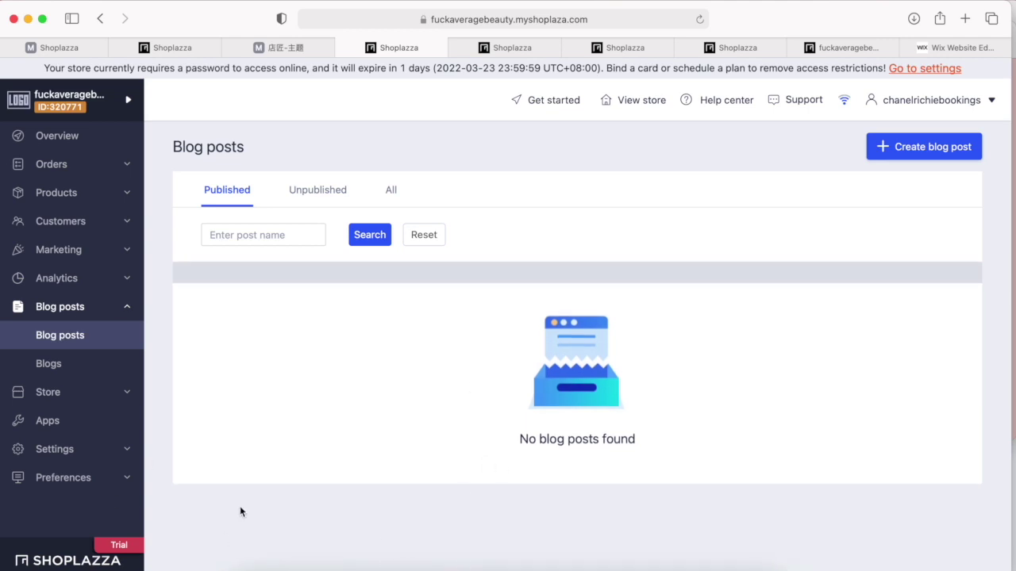
pyautogui.click(51, 368)
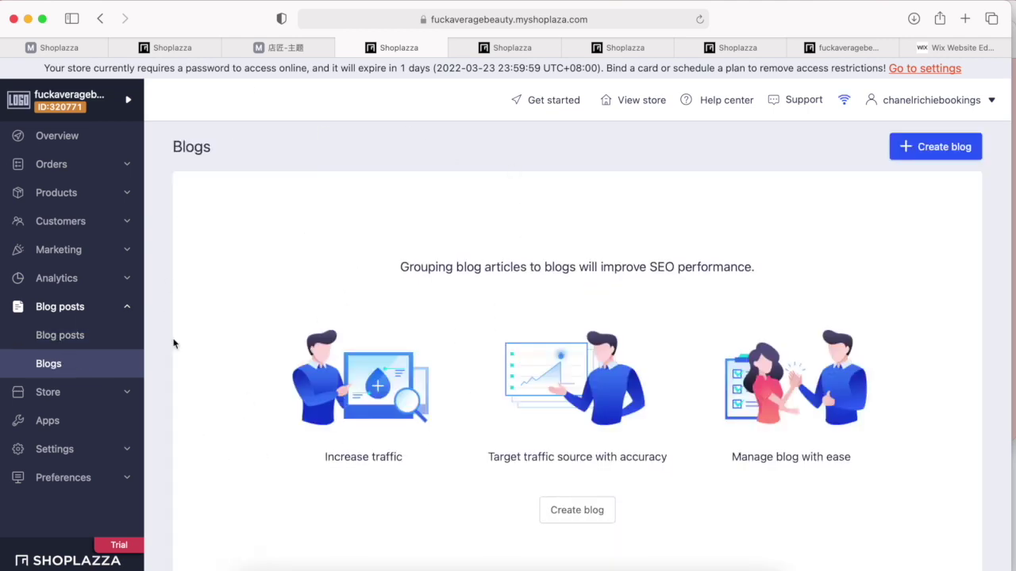
pyautogui.click(49, 392)
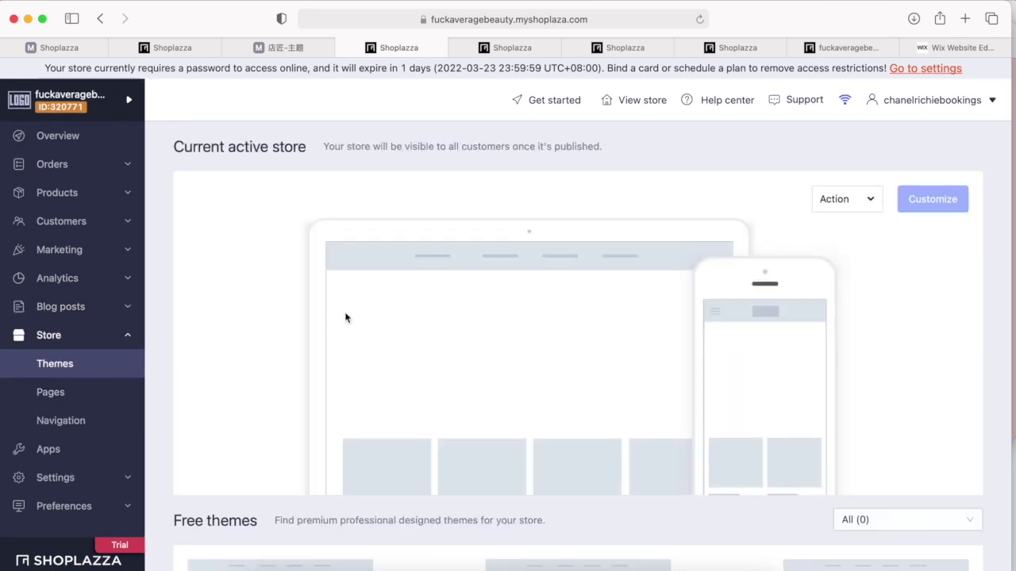
pyautogui.scroll(-3, 454, 297)
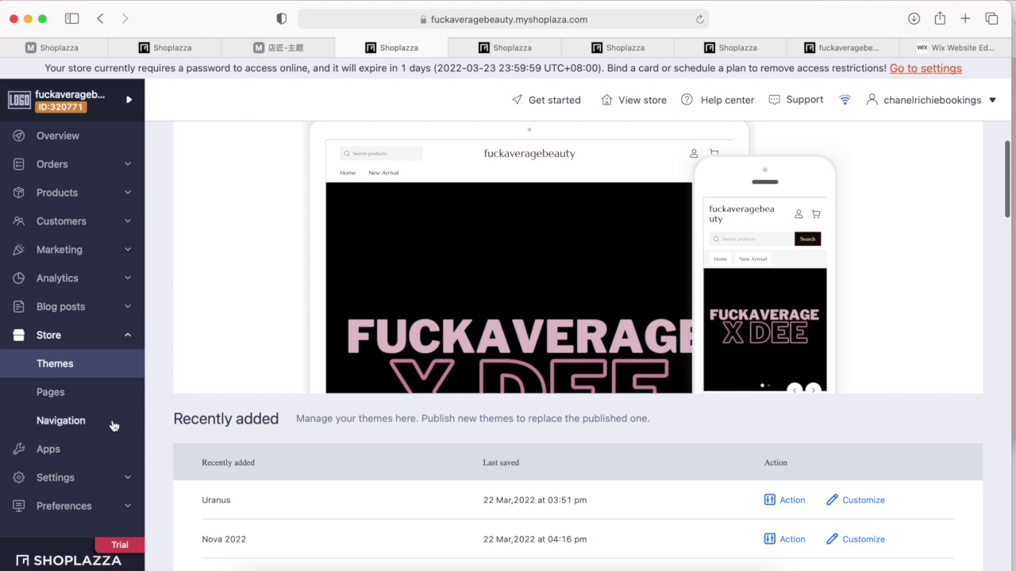
# Open the Apps page and look over the store's My Apps section.
pyautogui.click(89, 461)
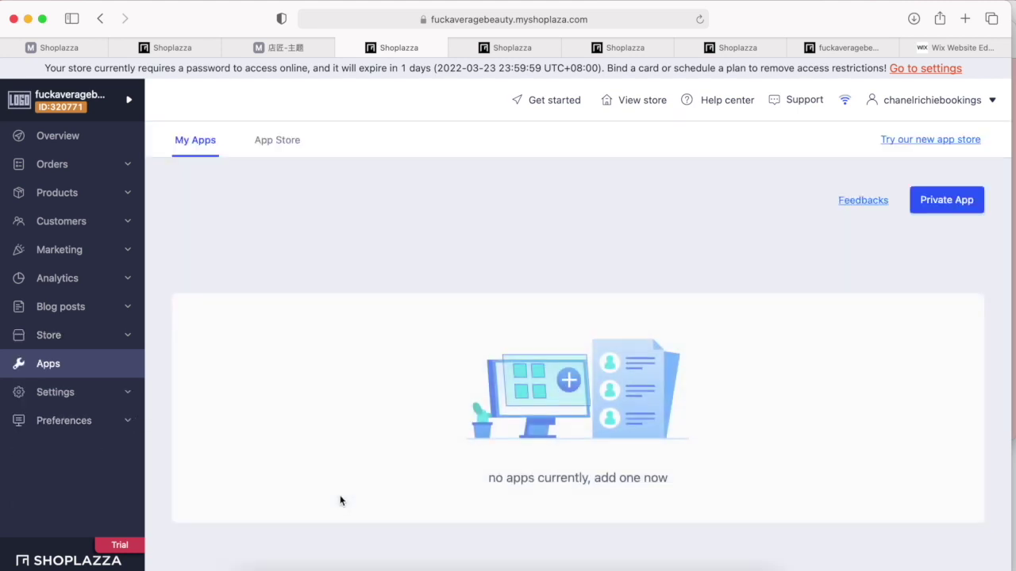
pyautogui.scroll(-1, 264, 438)
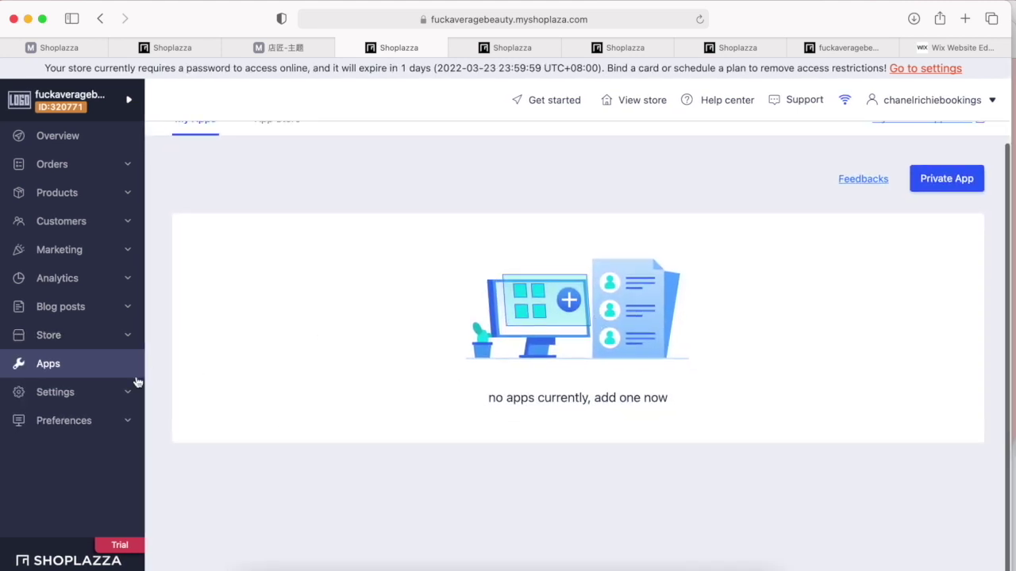
pyautogui.scroll(1, 422, 337)
pyautogui.scroll(-1, 422, 337)
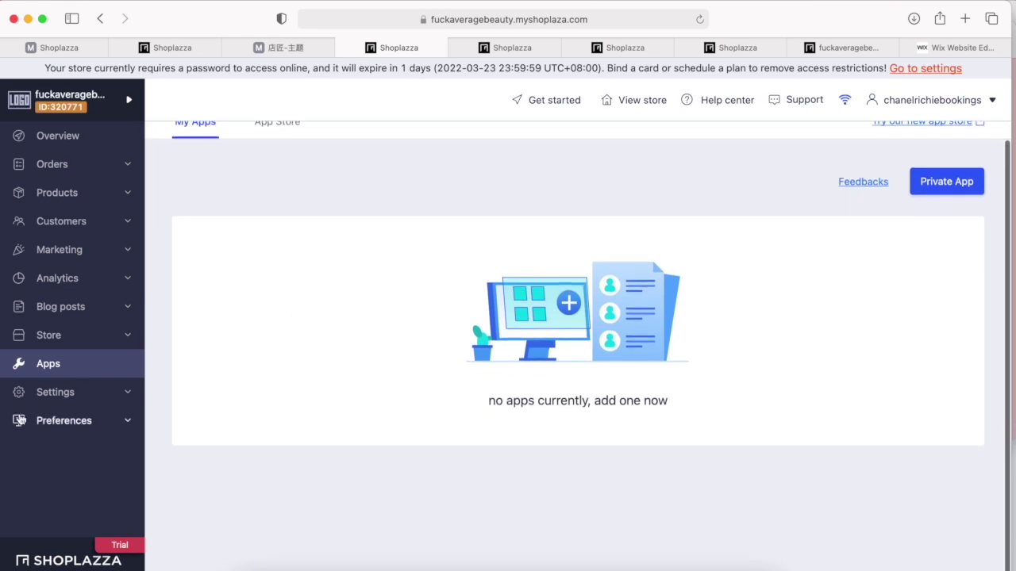
# Open the store Settings and review the Payment channels: PayPal, Klarna, credit card provider, alternative payment methods and Cash on Delivery.
pyautogui.click(77, 394)
pyautogui.scroll(-2, 73, 444)
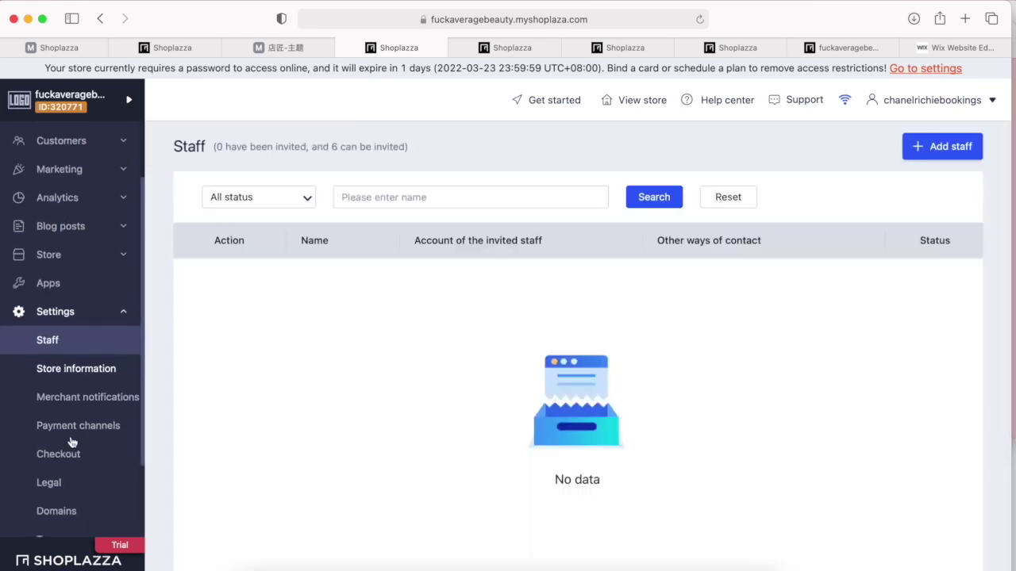
pyautogui.scroll(-2, 46, 481)
pyautogui.click(87, 388)
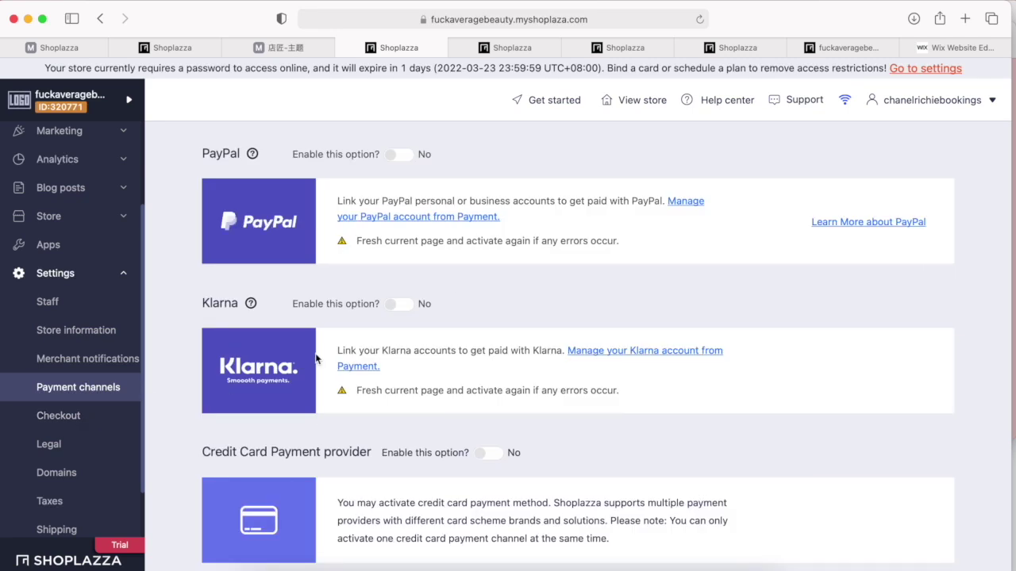
pyautogui.scroll(-1, 63, 417)
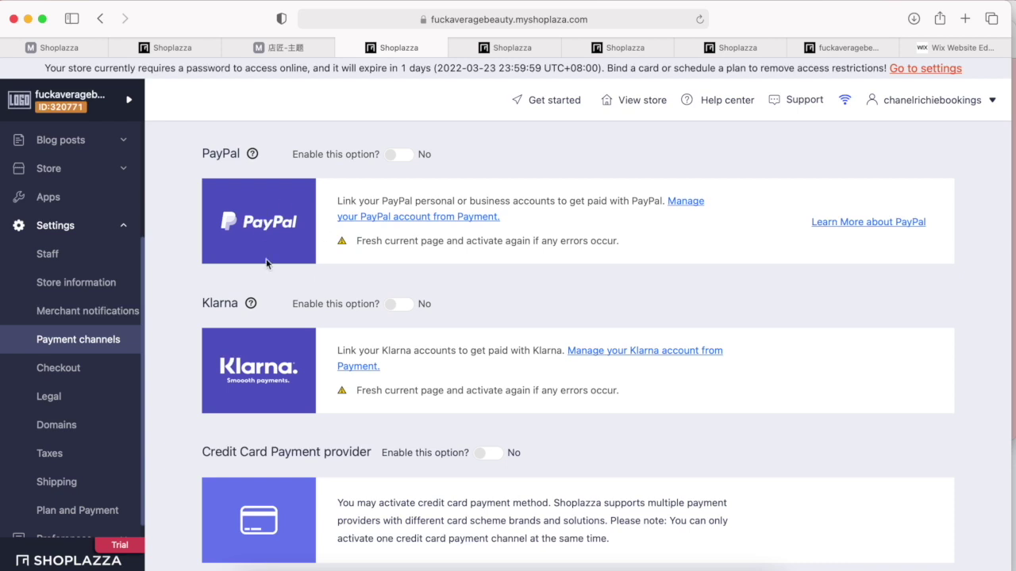
pyautogui.scroll(-2, 266, 263)
pyautogui.scroll(-2, 234, 285)
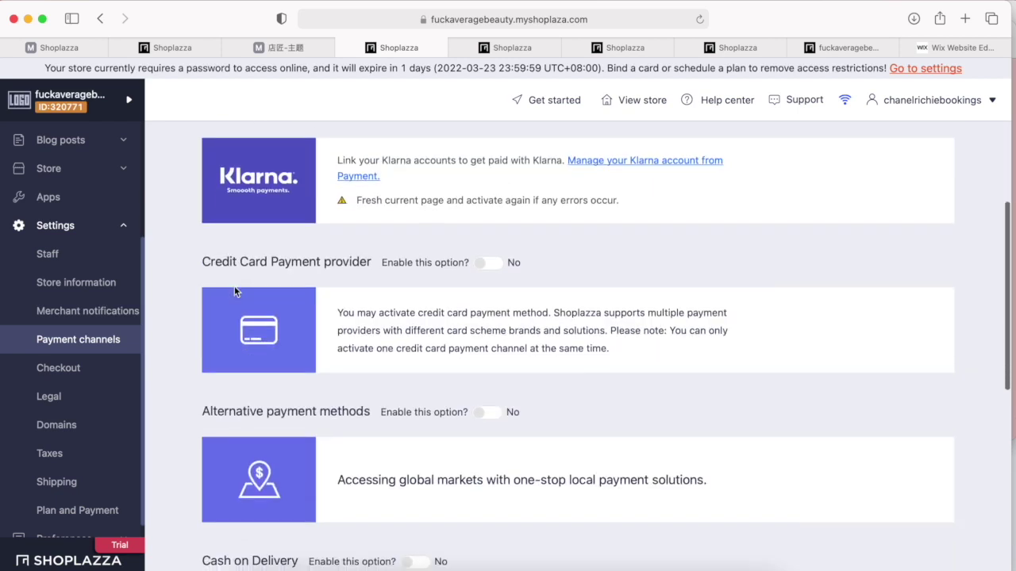
pyautogui.scroll(-2, 204, 297)
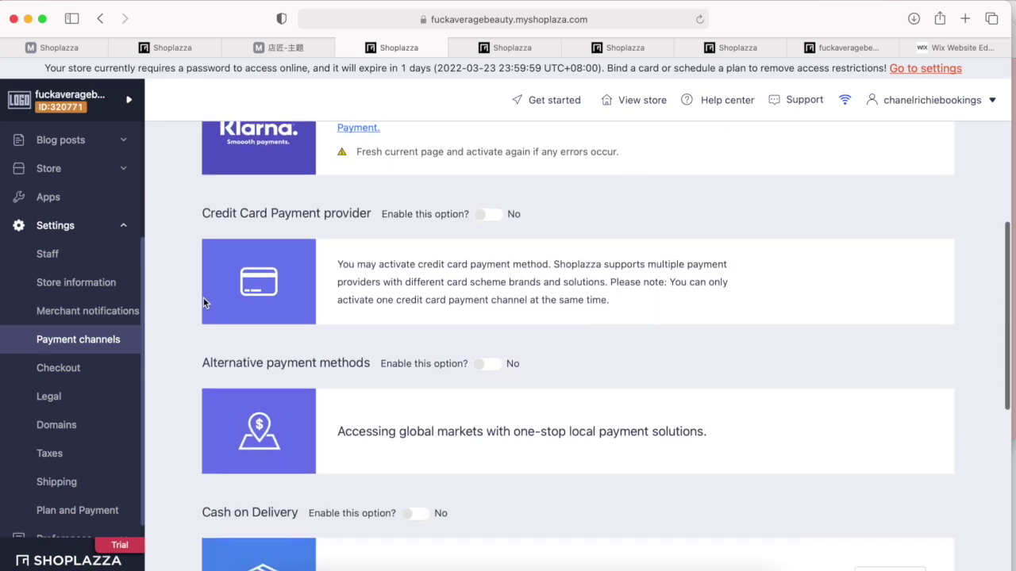
# Review the Taxes settings and open the Shipping settings for managing shipping rates.
pyautogui.doubleClick(46, 454)
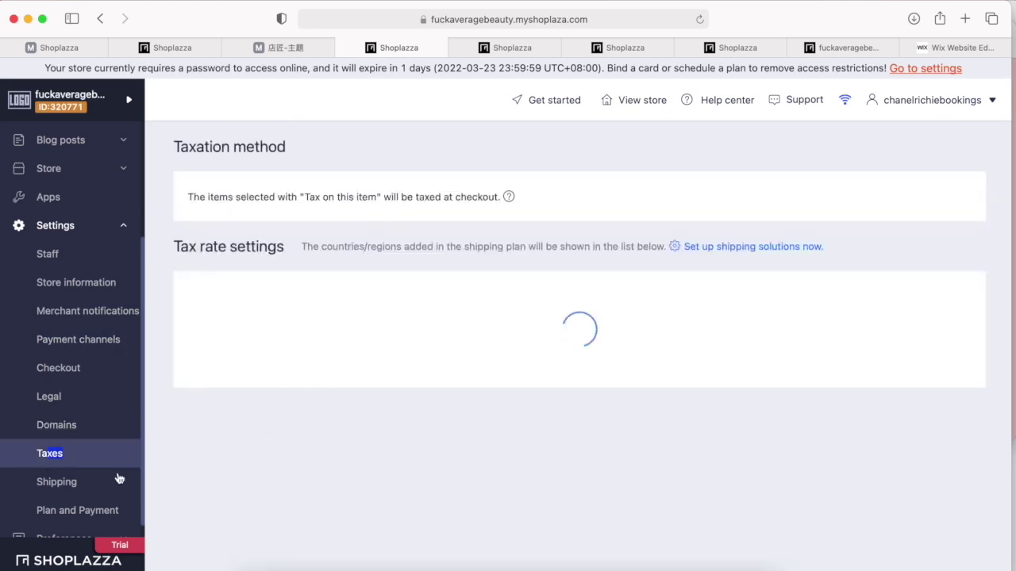
pyautogui.scroll(-3, 241, 349)
pyautogui.scroll(3, 241, 350)
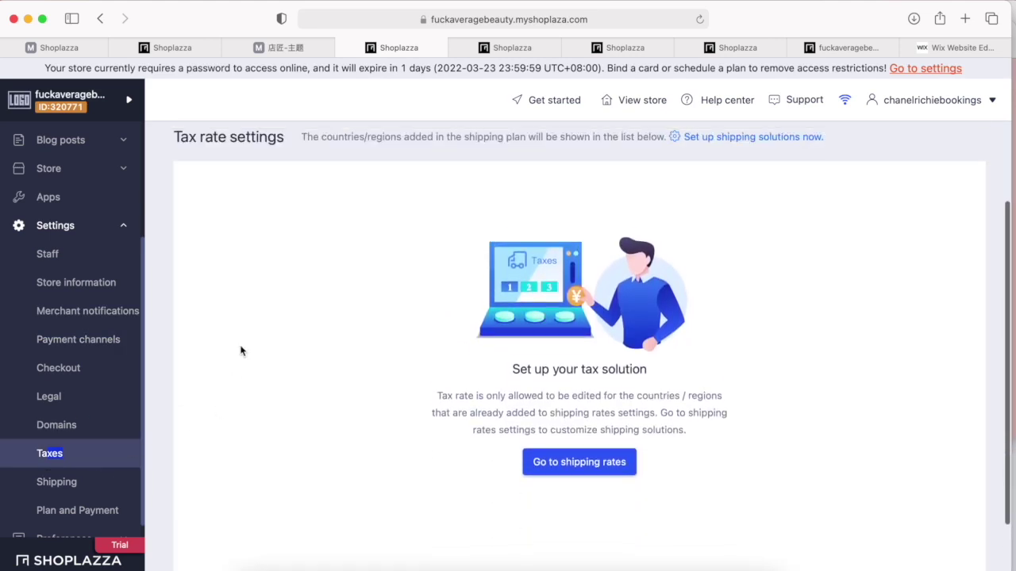
pyautogui.click(68, 484)
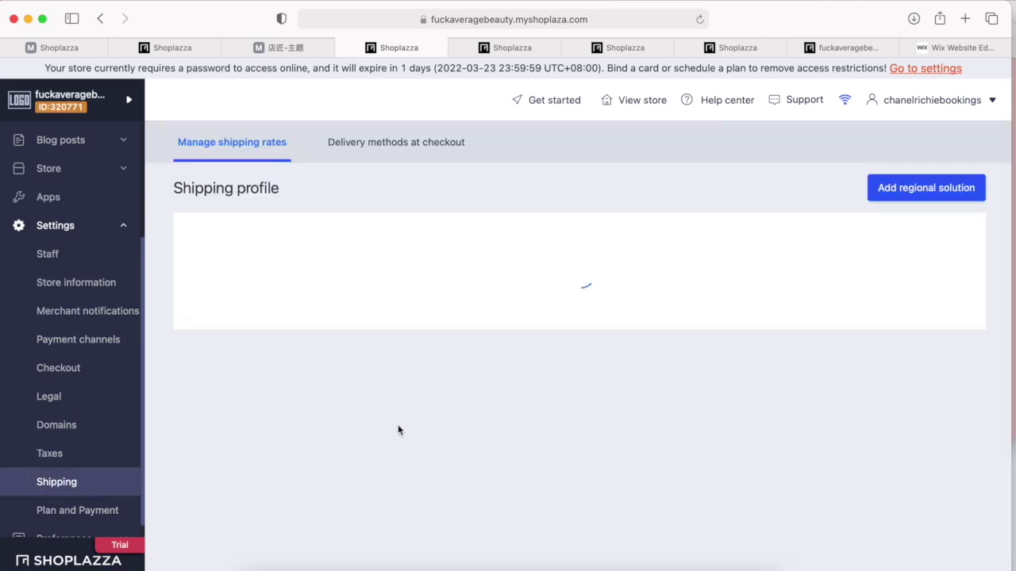
# Check the Shipping page's regional solution section, and open Plan and Payment to compare the subscription plans' prices, commissions and staff accounts.
pyautogui.scroll(-3, 409, 329)
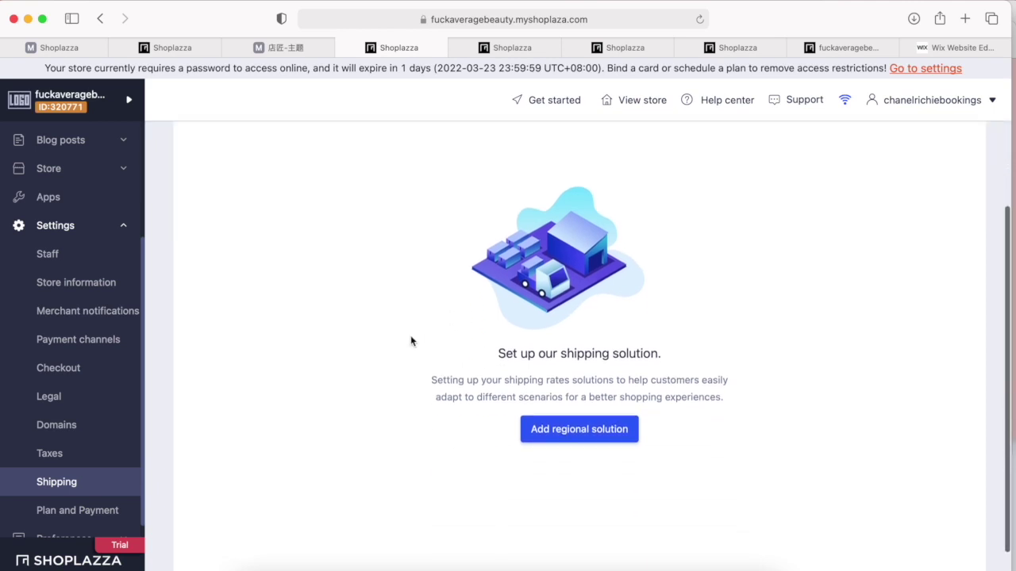
pyautogui.click(79, 512)
pyautogui.scroll(-5, 412, 343)
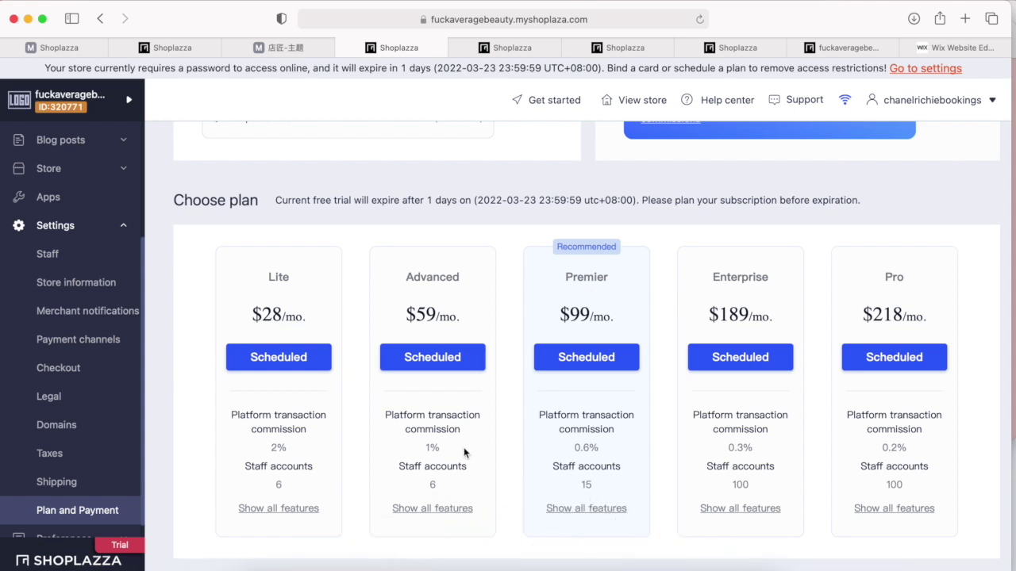
pyautogui.scroll(-1, 283, 499)
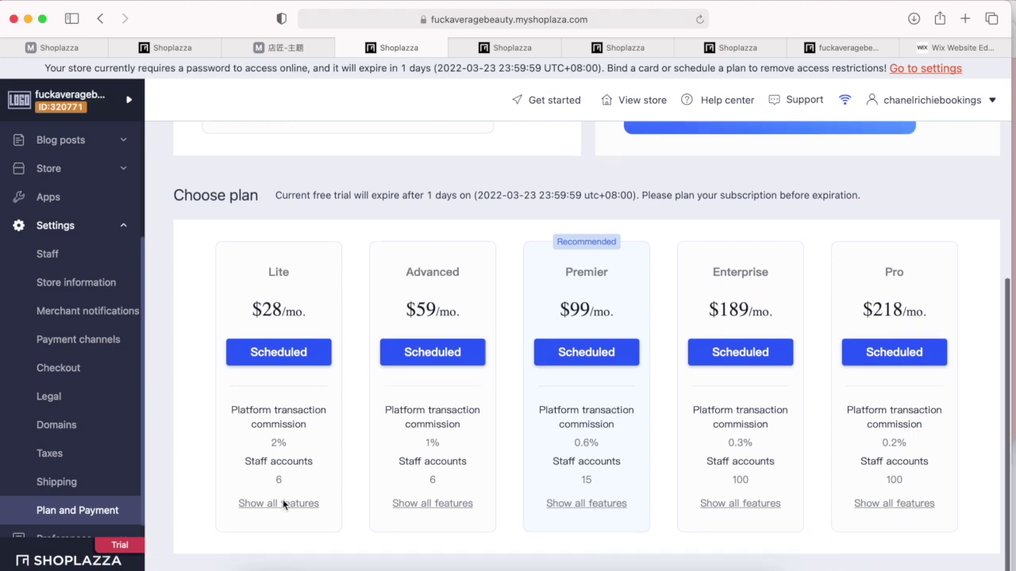
pyautogui.scroll(5, 283, 500)
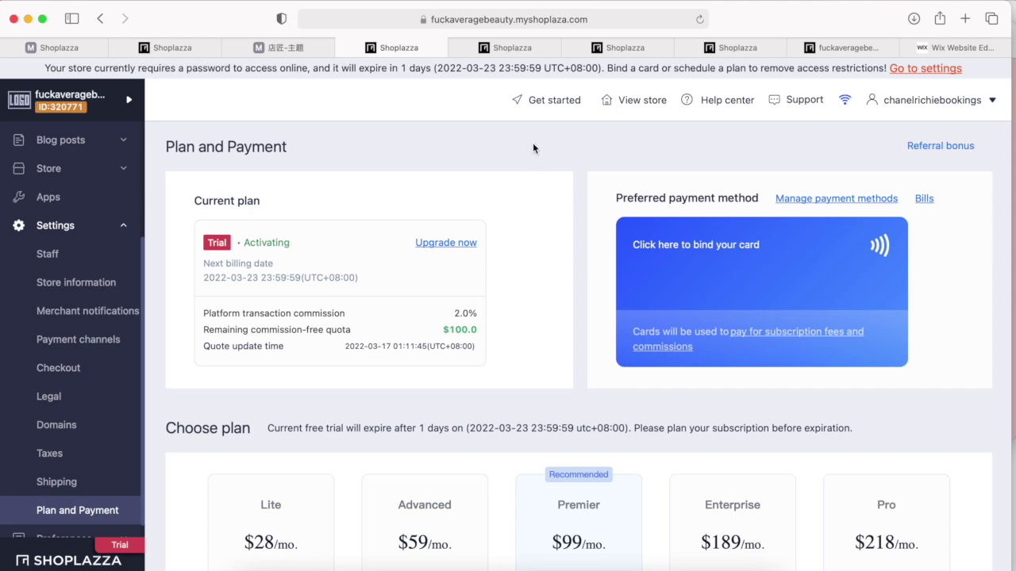
# Open card binding for the Lite plan, inspect the form for international credit cards such as Visa and MasterCard, and close it unfilled.
pyautogui.scroll(-5, 507, 256)
pyautogui.click(290, 413)
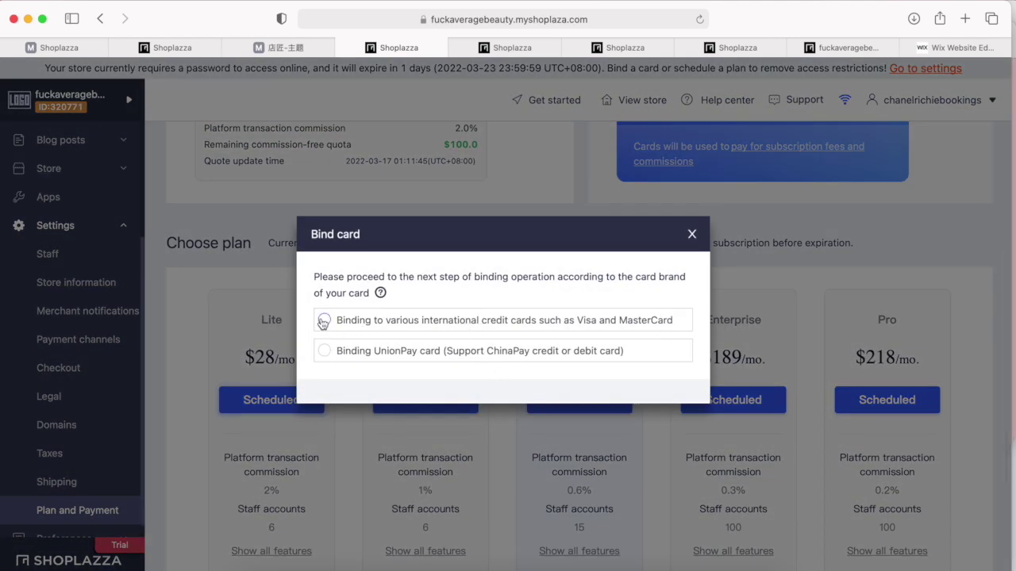
pyautogui.click(323, 325)
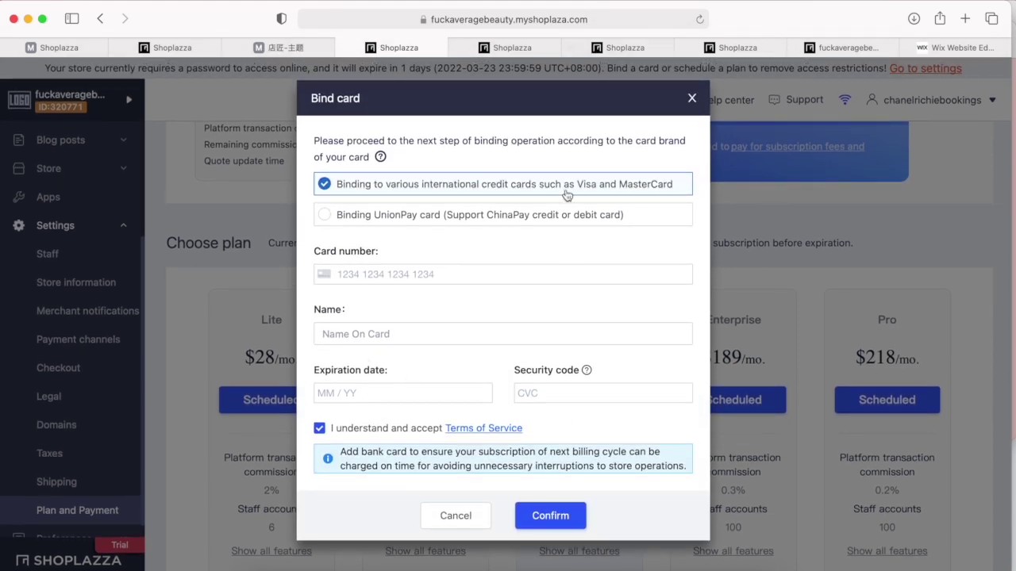
pyautogui.click(628, 326)
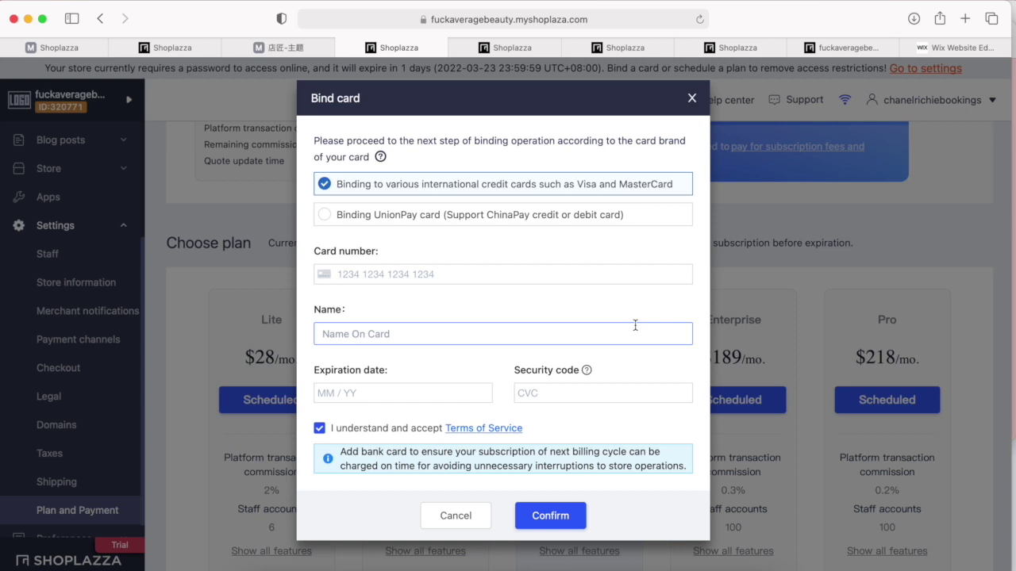
pyautogui.click(691, 99)
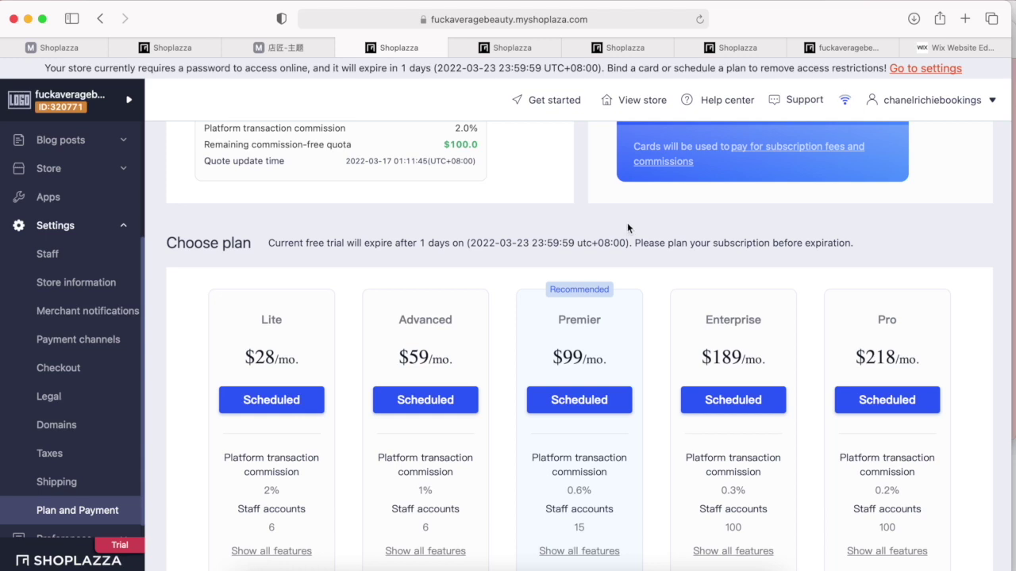
# Look over the current trial plan, the preferred payment method and the monthly plan options on the Plan and Payment page.
pyautogui.scroll(4, 571, 213)
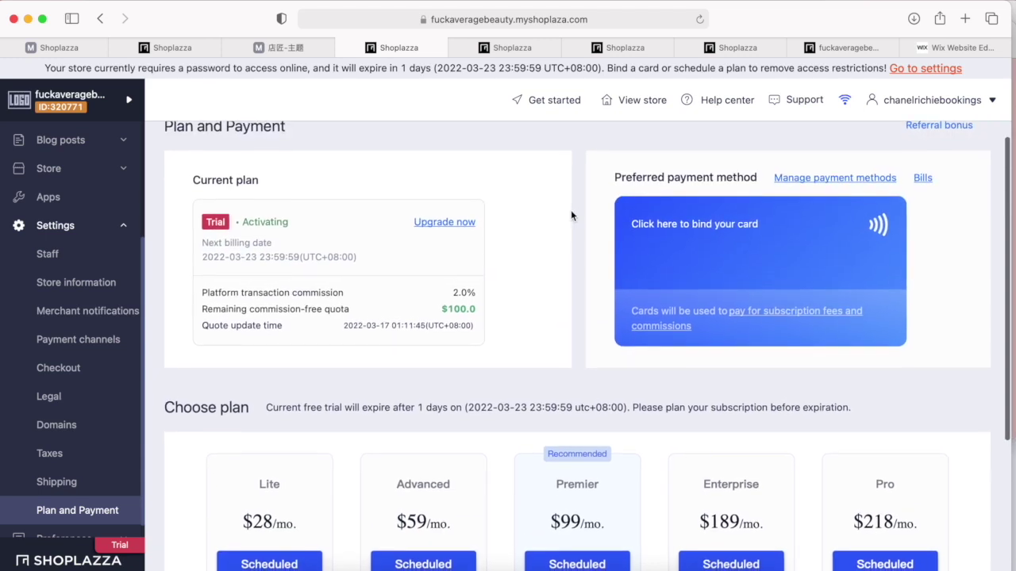
pyautogui.scroll(1, 570, 214)
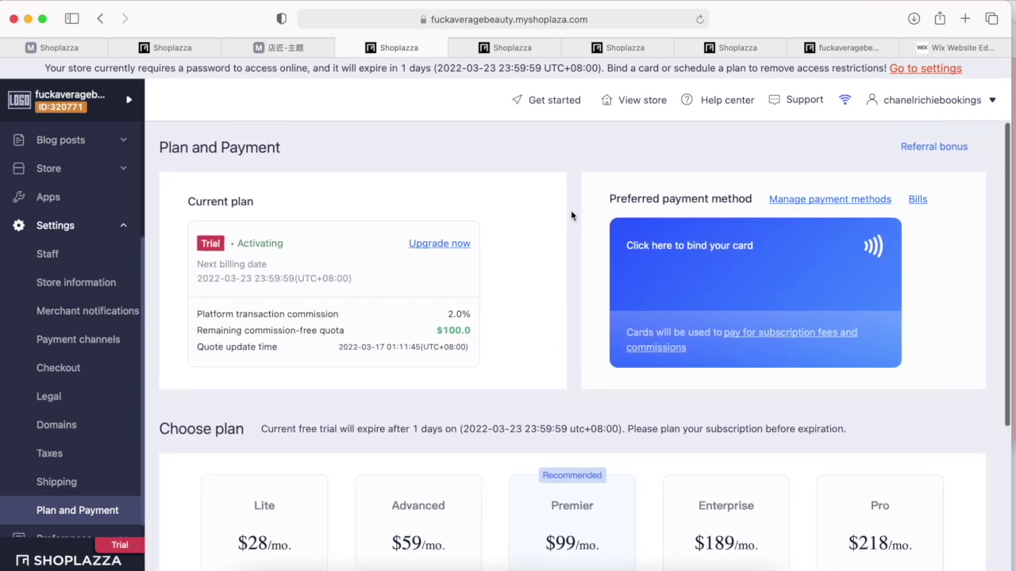
pyautogui.scroll(-3, 376, 411)
pyautogui.scroll(3, 377, 406)
pyautogui.scroll(-3, 377, 405)
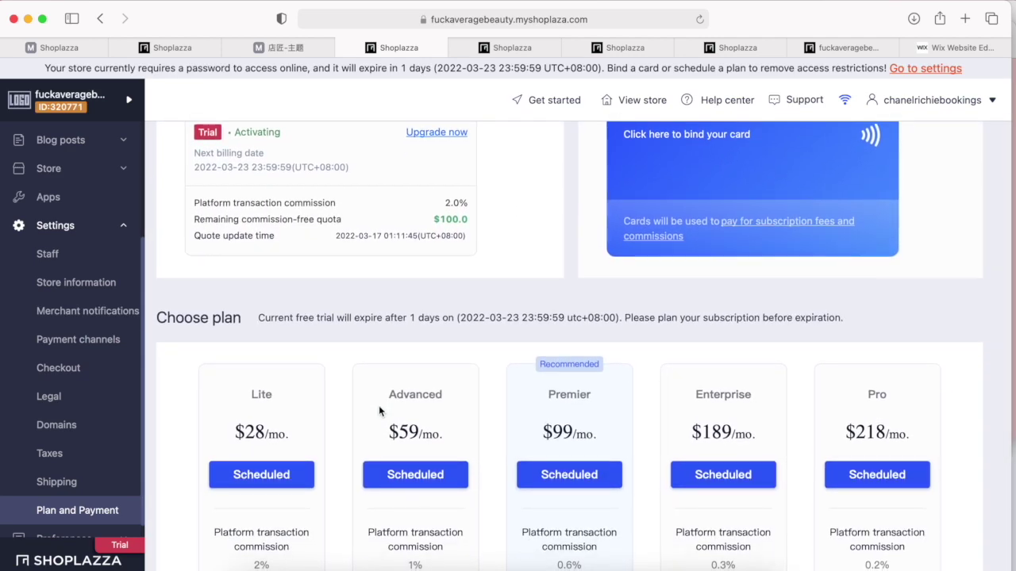